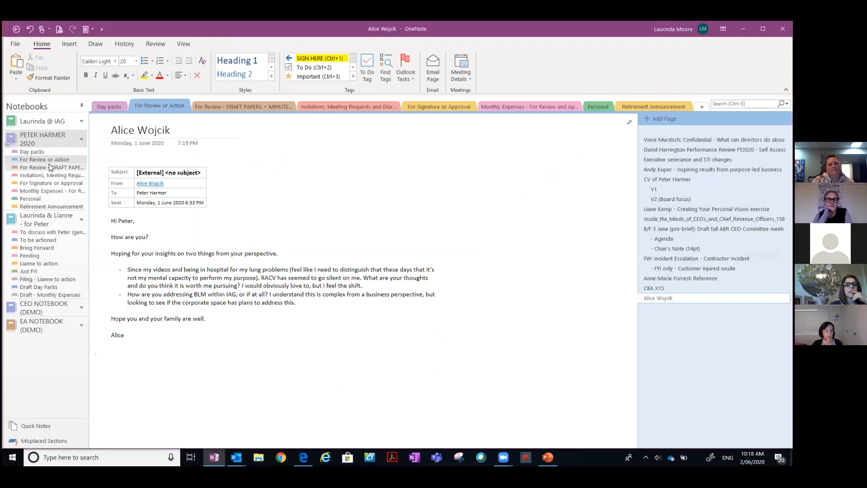
Step: Collapse the expanded notebooks' section lists and close the CEO's 2020 notebook
left_click(81, 139)
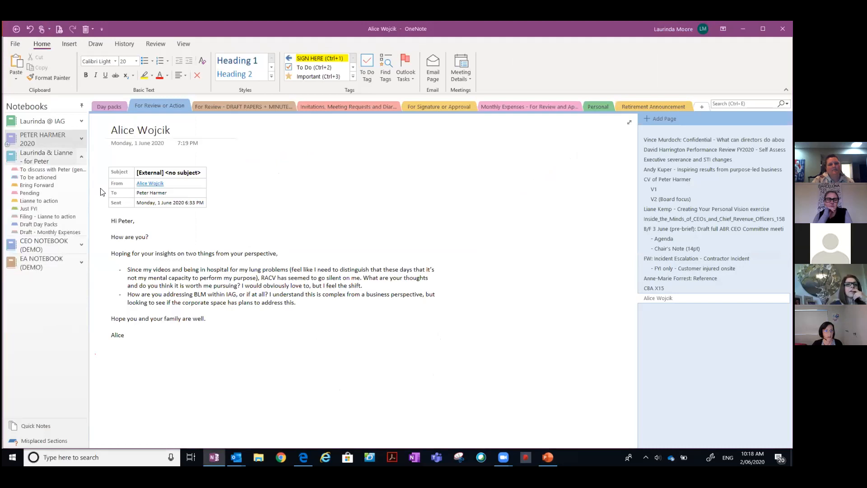
left_click(82, 156)
right_click(68, 141)
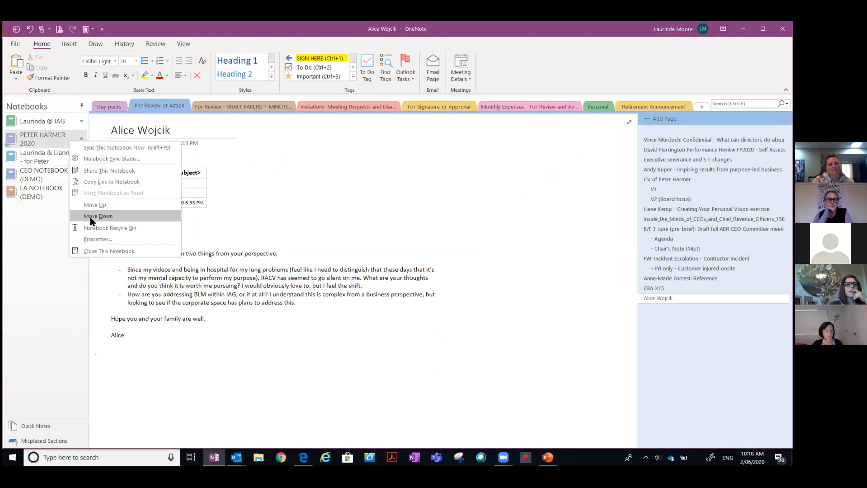
left_click(93, 250)
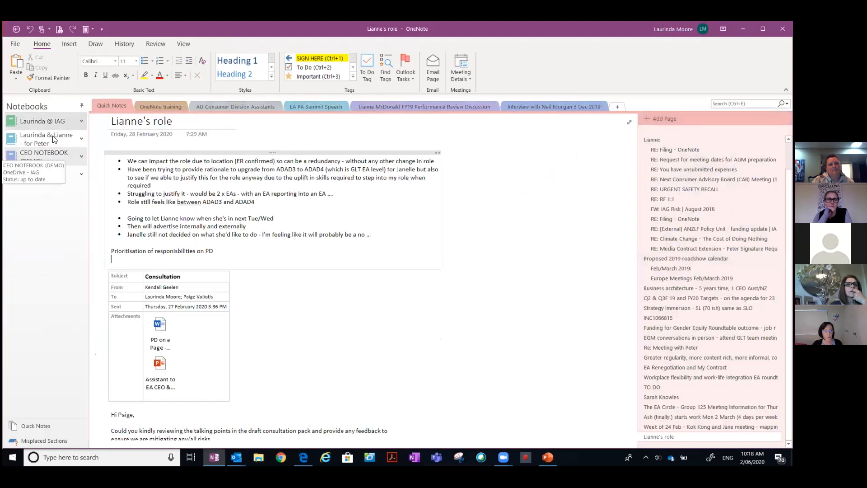
Step: Close the assistants' shared working notebook for the CEO
left_click(52, 136)
right_click(56, 139)
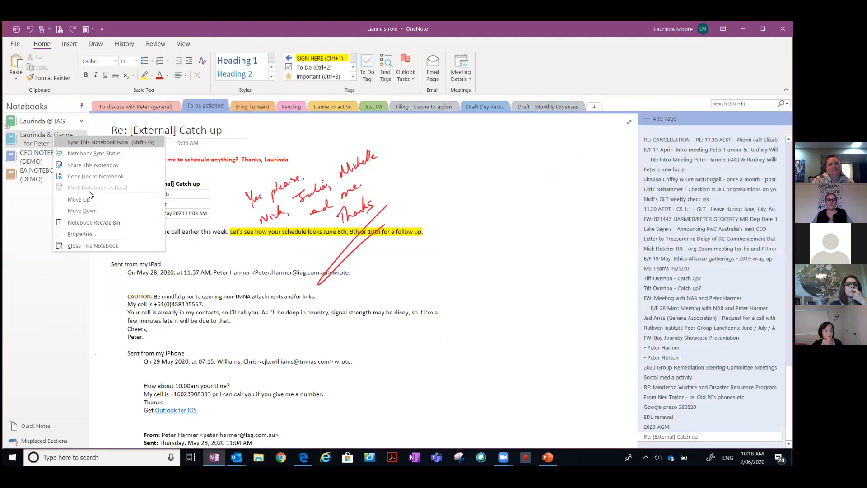
left_click(84, 247)
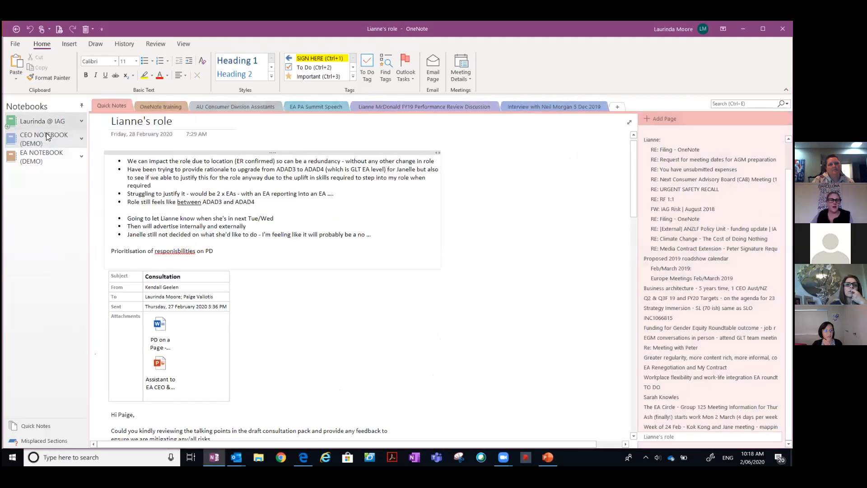
Step: Open CEO NOTEBOOK (DEMO) and expand the section lists of both the CEO and EA demo notebooks
left_click(72, 140)
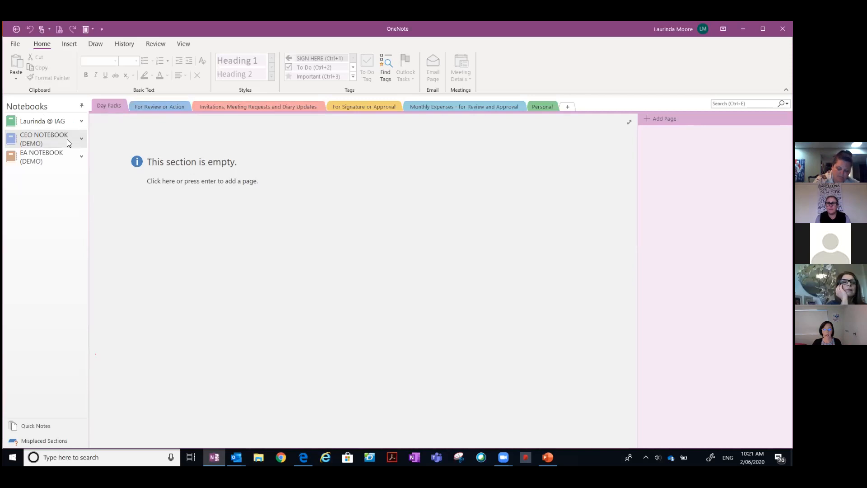
left_click(81, 139)
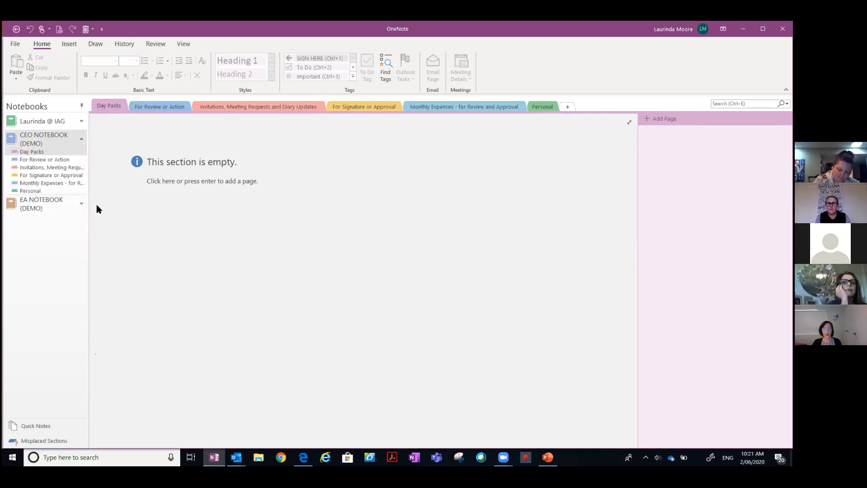
left_click(81, 204)
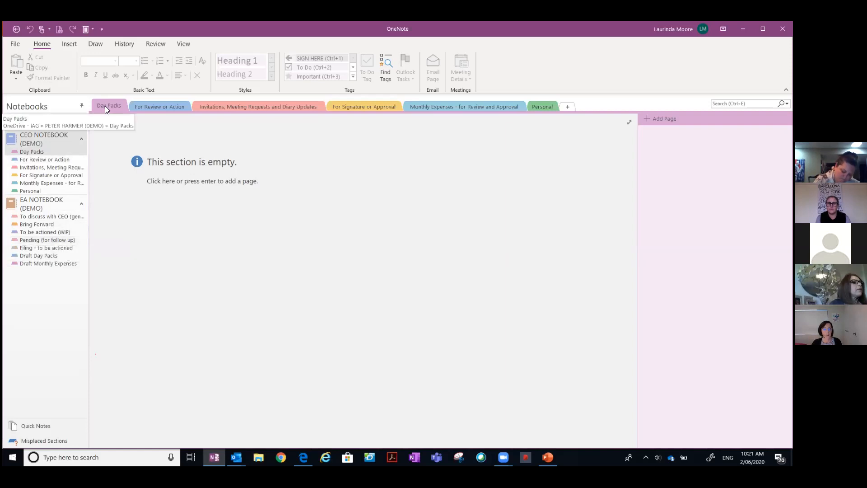
Step: Look through the CEO demo notebook's sections from For Review or Action to Personal, ending on Day Packs
left_click(161, 105)
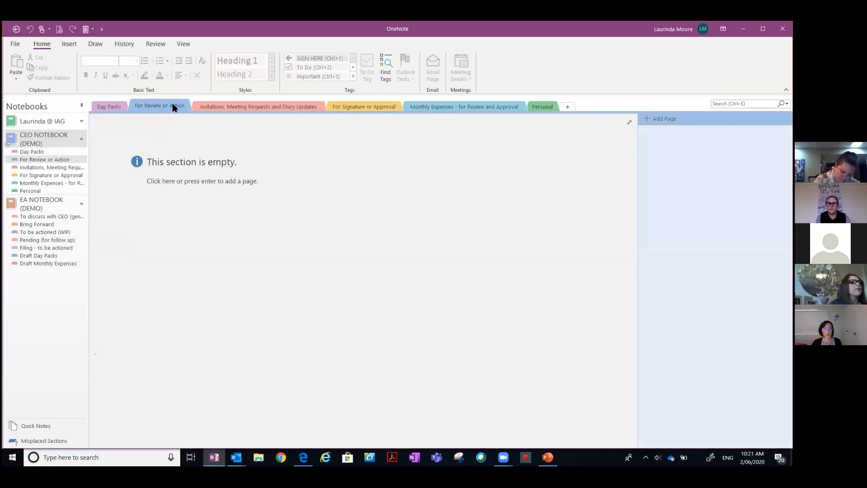
left_click(239, 106)
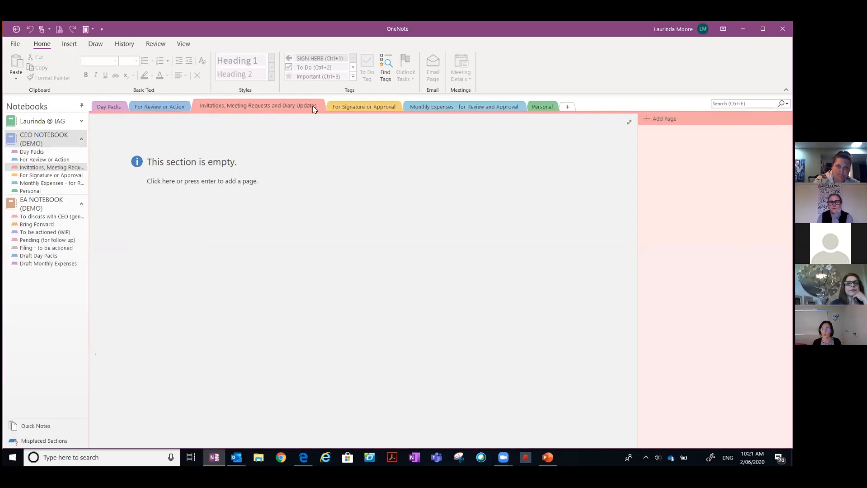
left_click(366, 104)
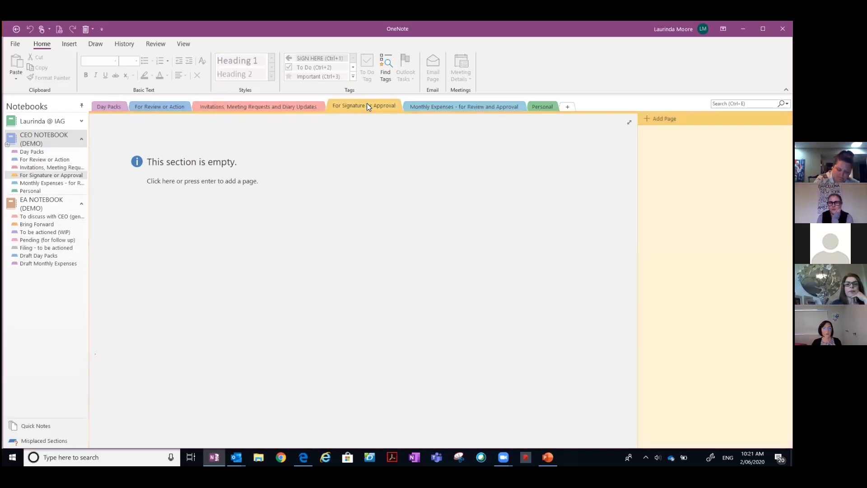
left_click(451, 110)
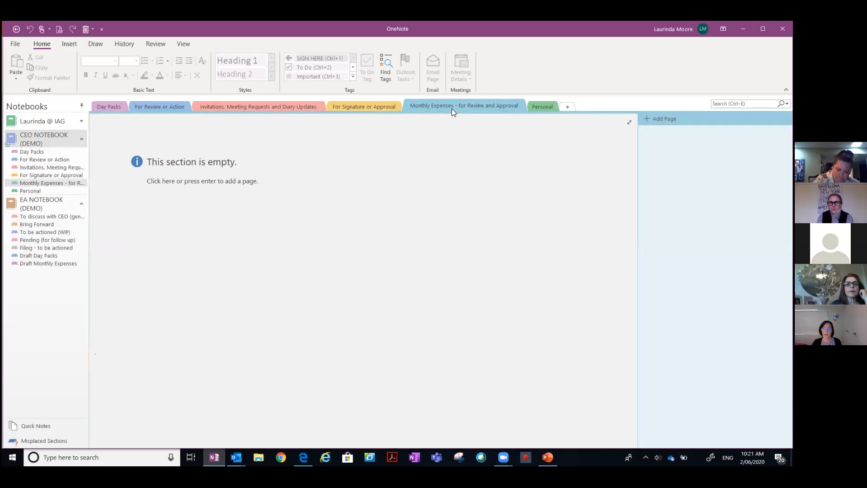
left_click(545, 105)
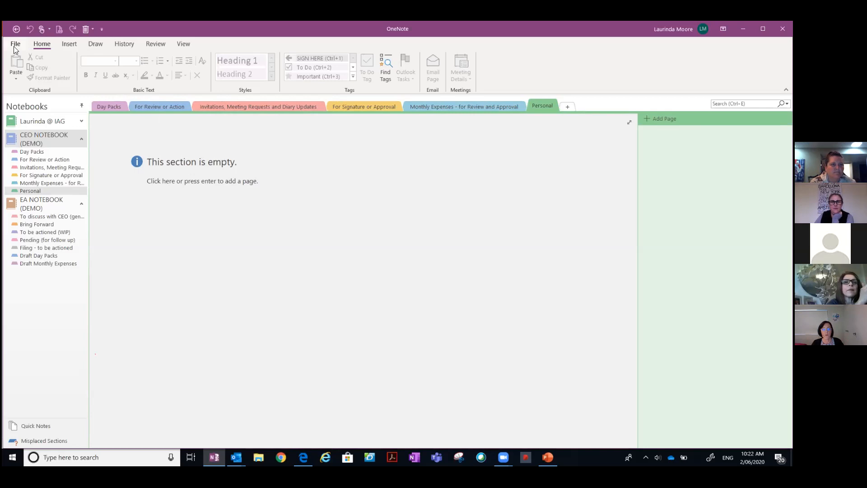
left_click(98, 105)
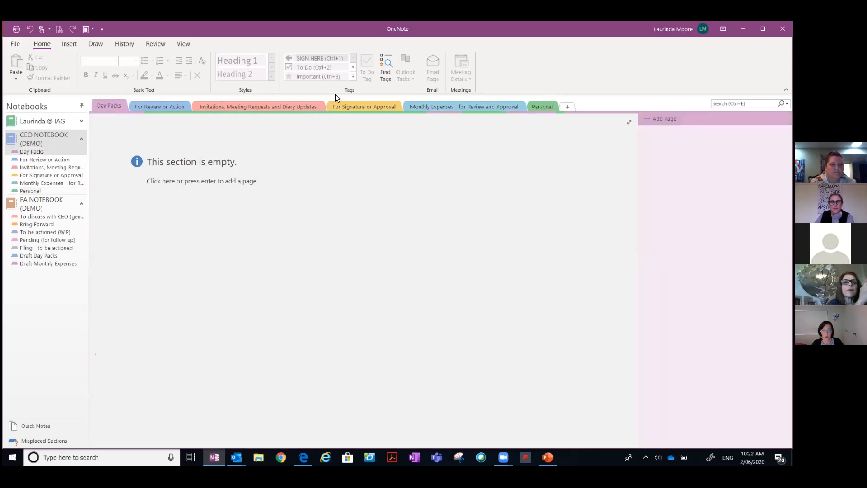
Step: Look through the EA demo notebook's sections from To discuss with CEO (general) to Draft Monthly Expenses
left_click(45, 216)
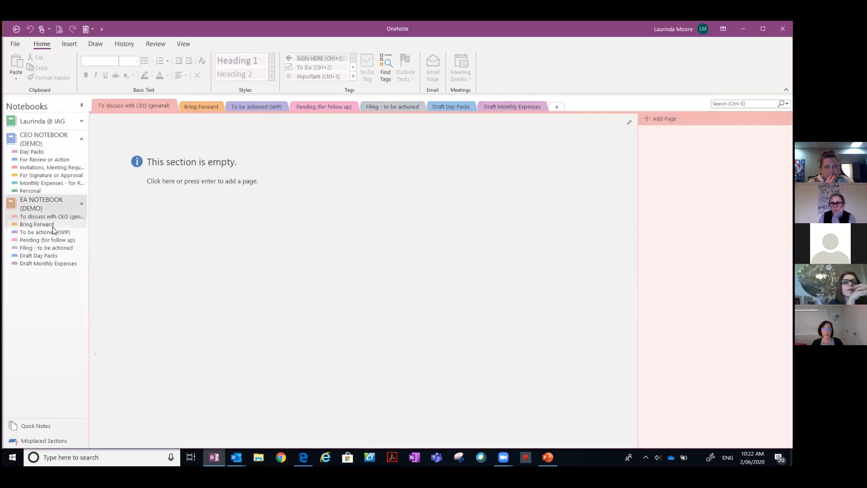
left_click(195, 107)
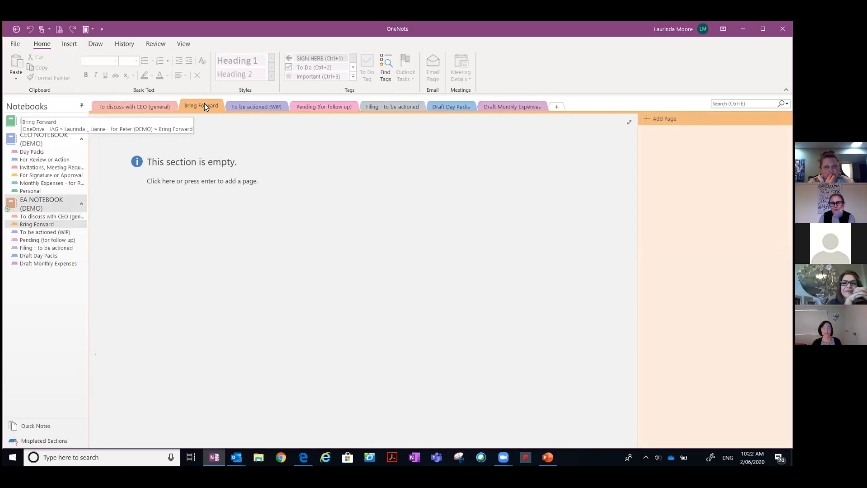
left_click(273, 105)
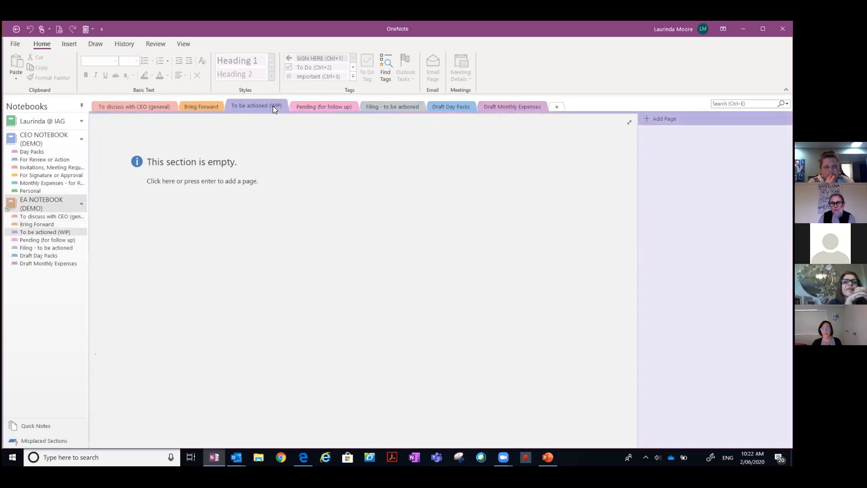
left_click(319, 106)
left_click(386, 106)
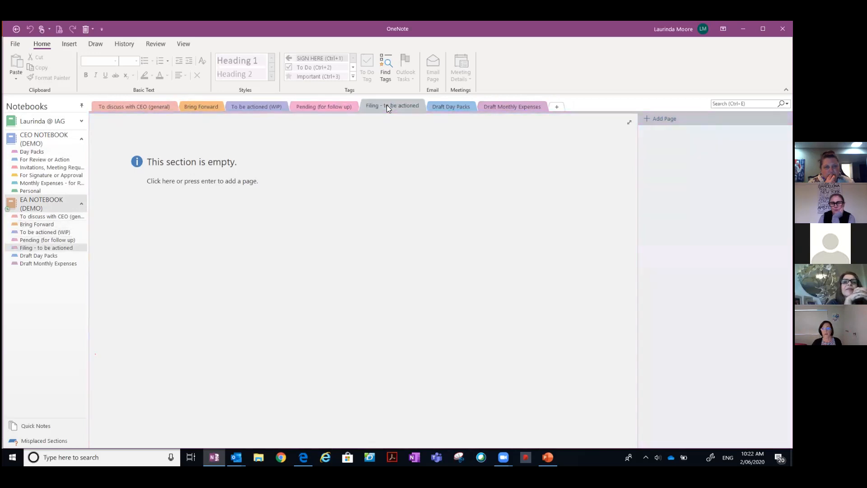
left_click(459, 109)
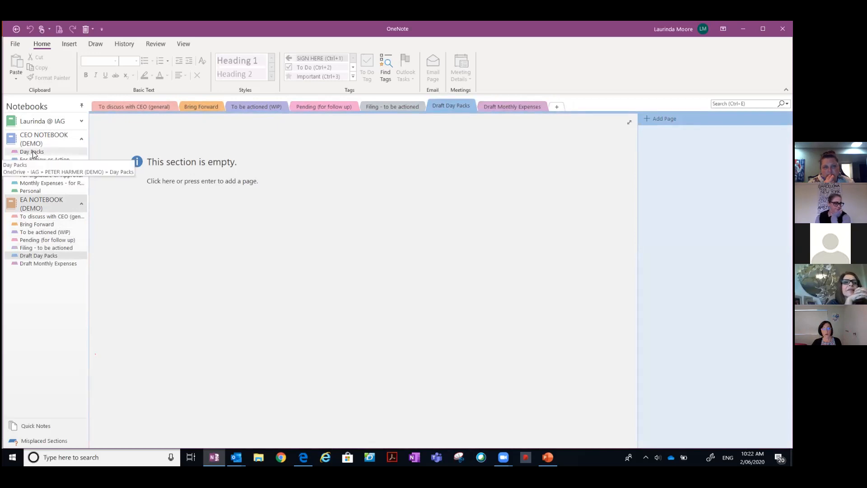
left_click(505, 106)
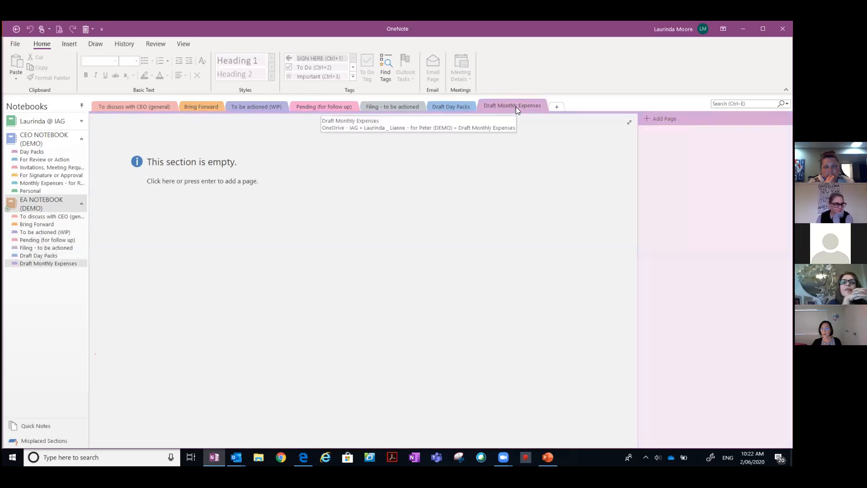
Step: View the CEO demo notebook's Monthly Expenses section and return to its Day Packs section
left_click(45, 182)
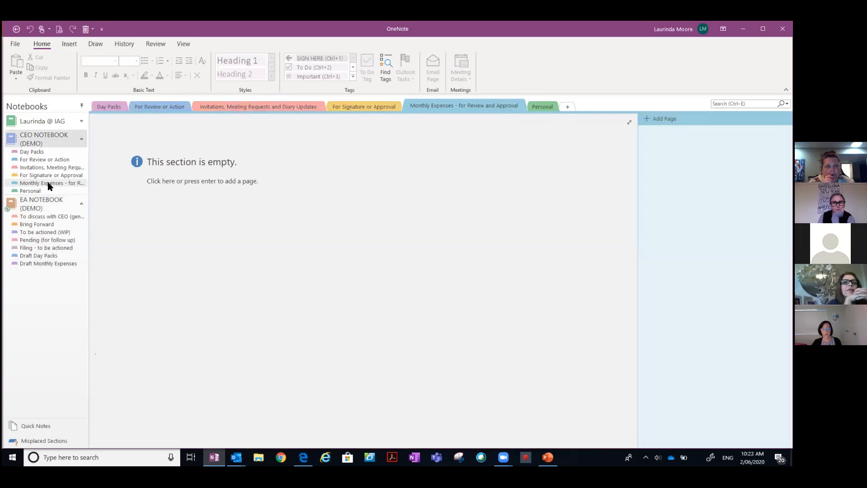
left_click(120, 107)
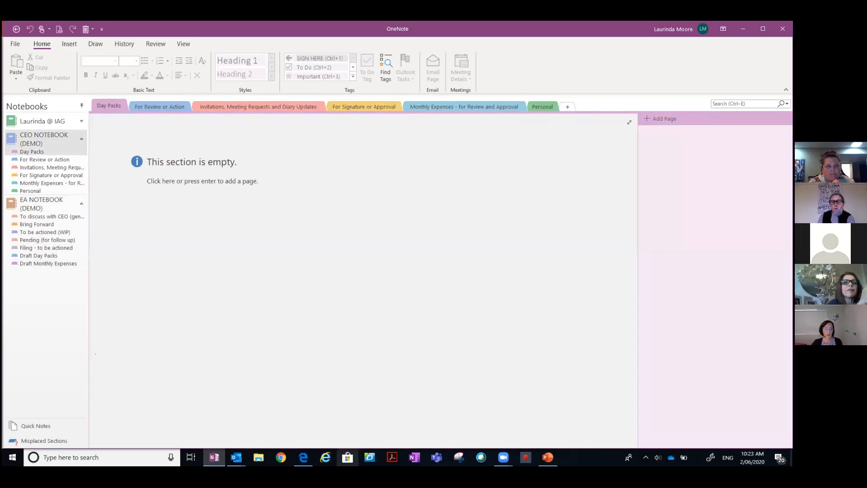
Step: Switch to Outlook, close the Coffee n Learn window, and show 16 May 2020 in the calendar
left_click(237, 457)
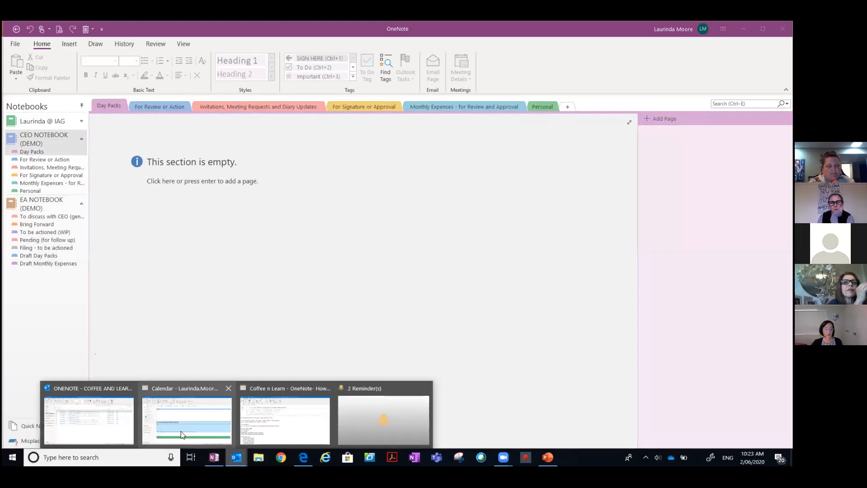
left_click(325, 388)
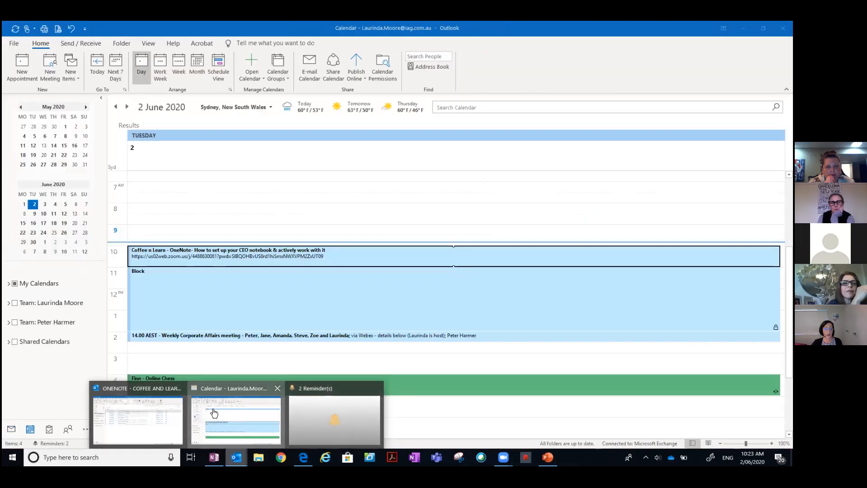
left_click(218, 410)
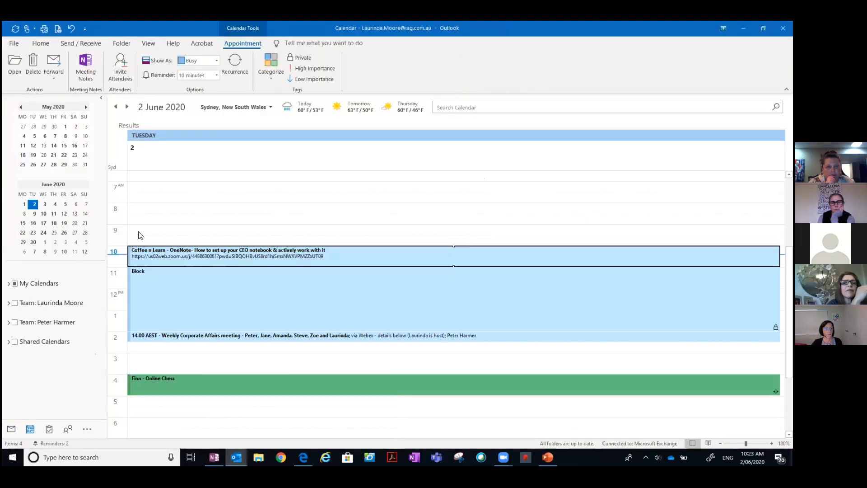
left_click(75, 145)
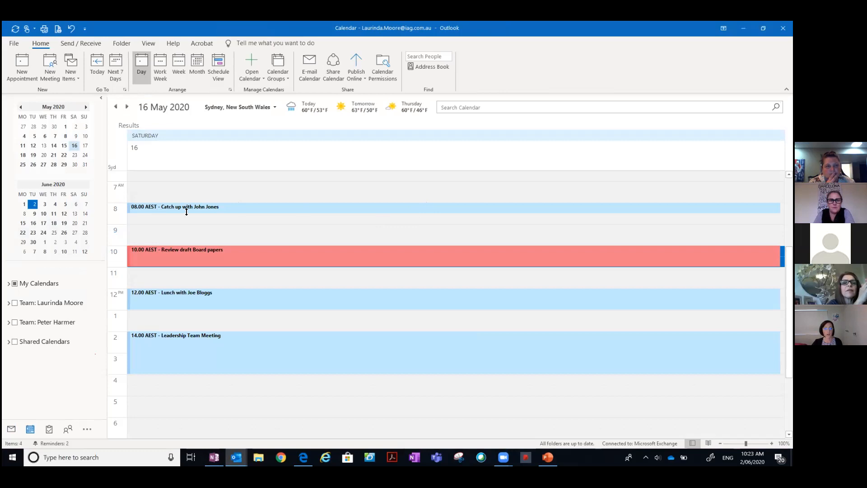
Step: Review the appointments scheduled on 16 May 2020, from the 08.00 catch-up to the 14.00 Leadership Team Meeting
mouse_move(172, 255)
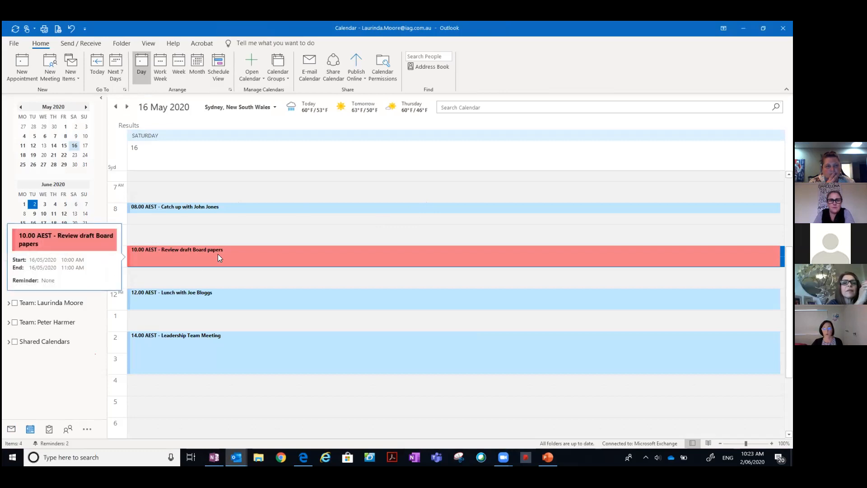
mouse_move(159, 300)
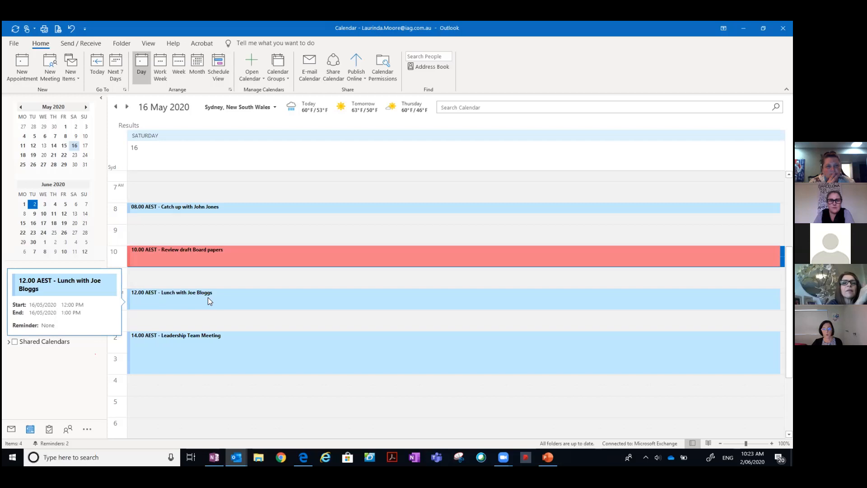
mouse_move(174, 336)
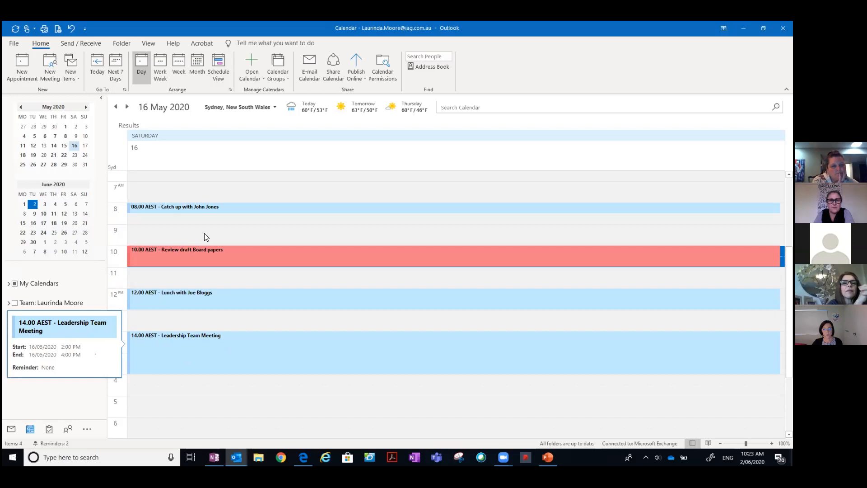
left_click(208, 199)
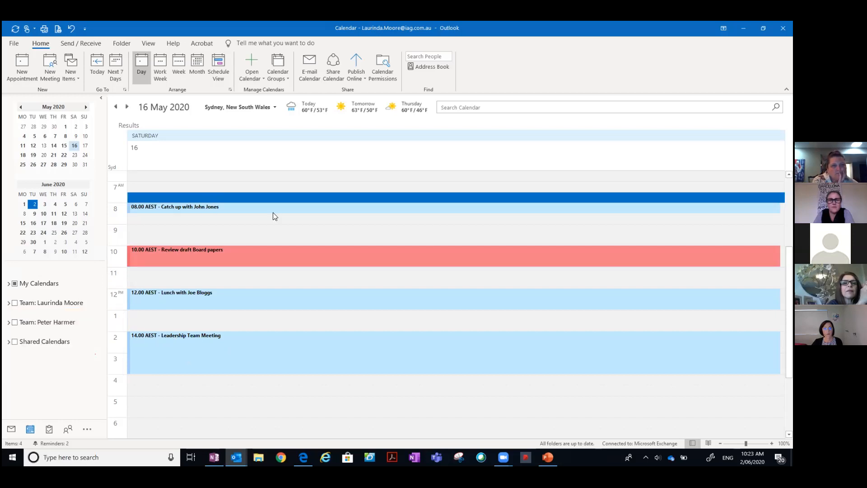
mouse_move(273, 211)
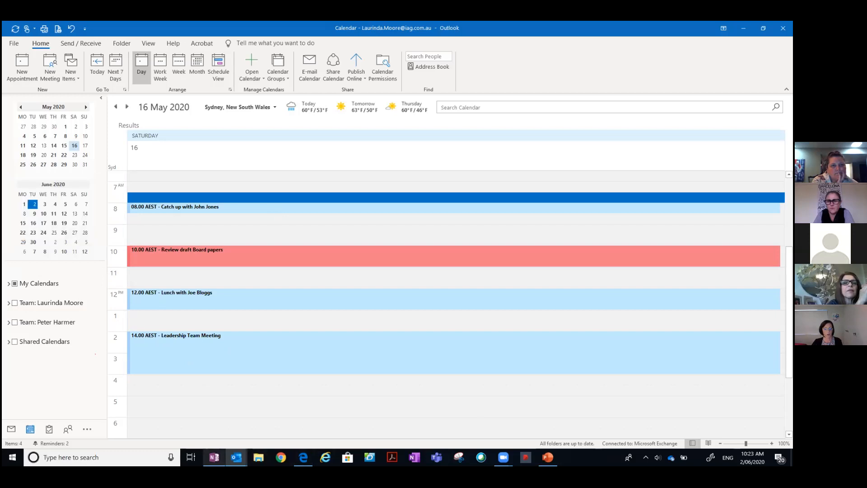
Step: Return to the Outlook calendar and open the print settings for 16 May 2020, keeping Send To OneNote 2016 as the printer
left_click(214, 457)
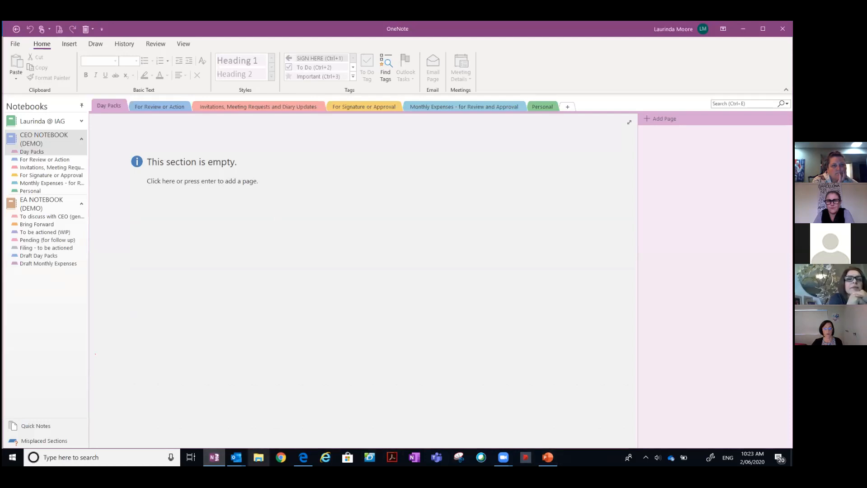
left_click(236, 457)
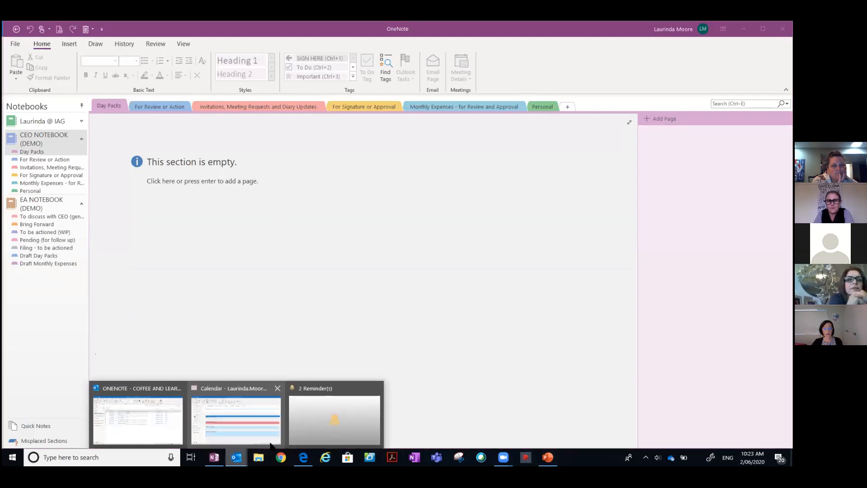
left_click(271, 444)
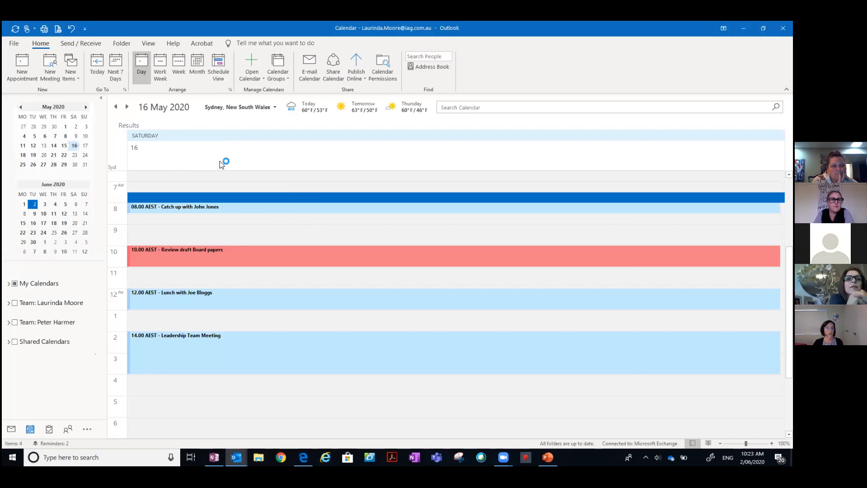
key("ctrl+p")
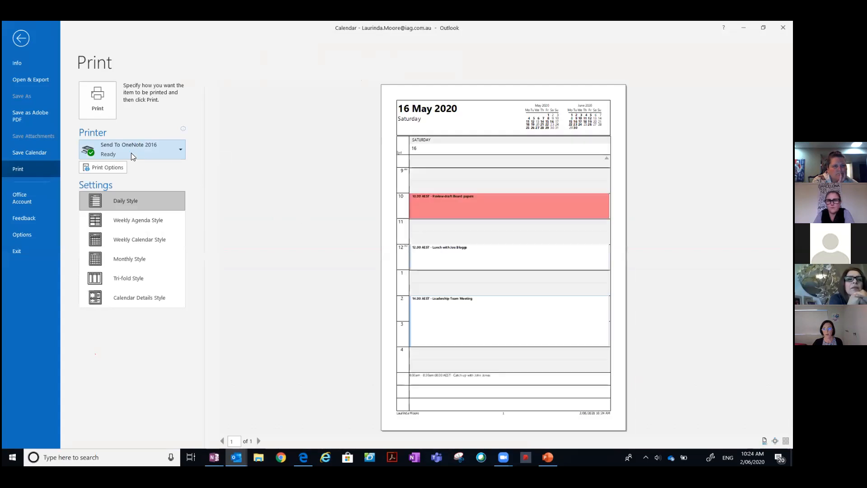
left_click(182, 150)
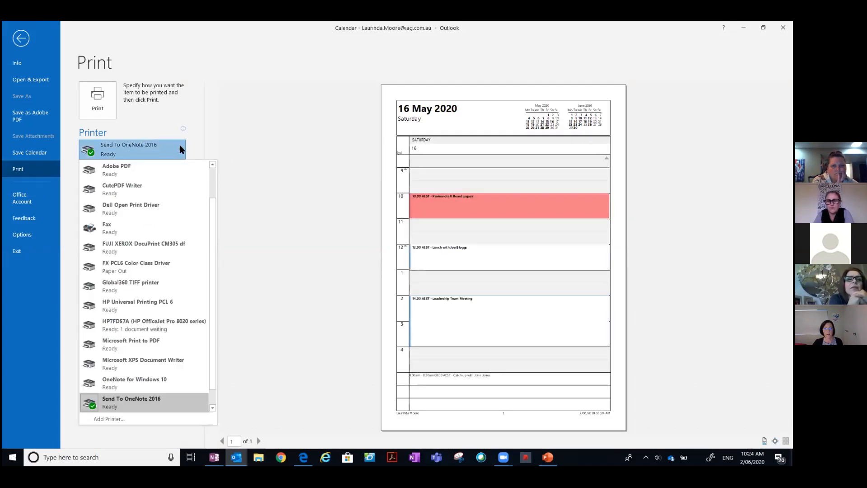
left_click(180, 145)
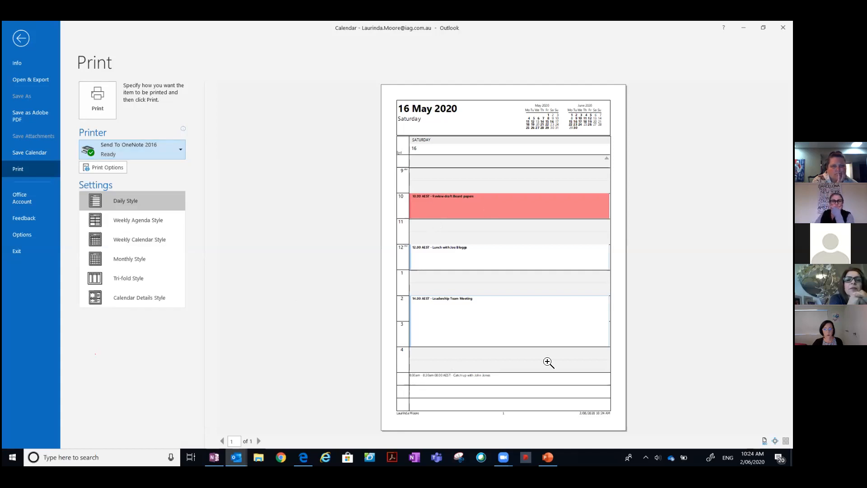
Step: Set the Daily Style page setup to print from 7:30 AM and print the 16 May 2020 calendar to OneNote
left_click(108, 167)
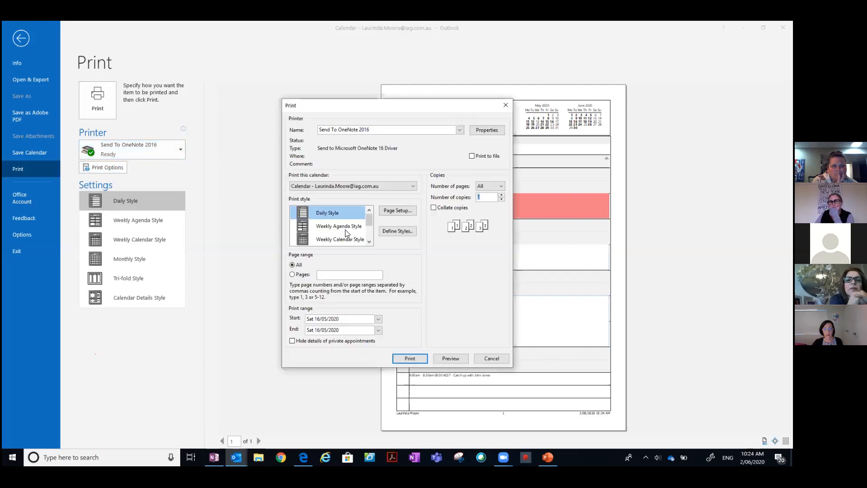
left_click(398, 211)
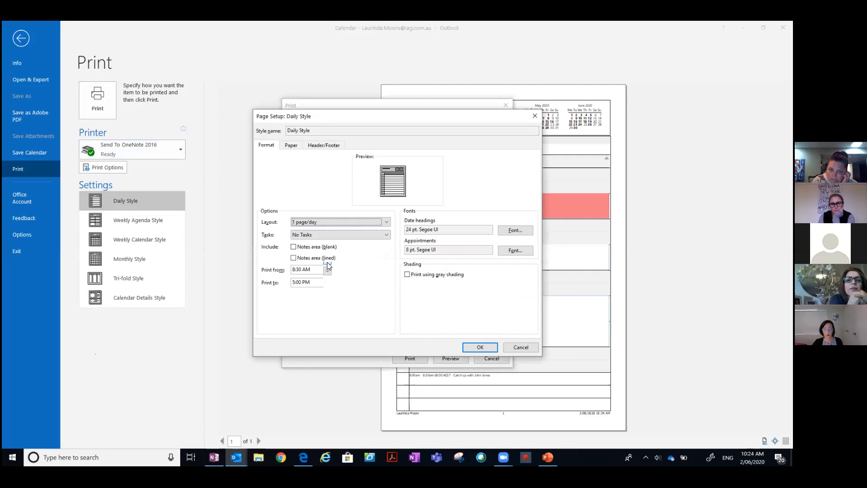
left_click(327, 264)
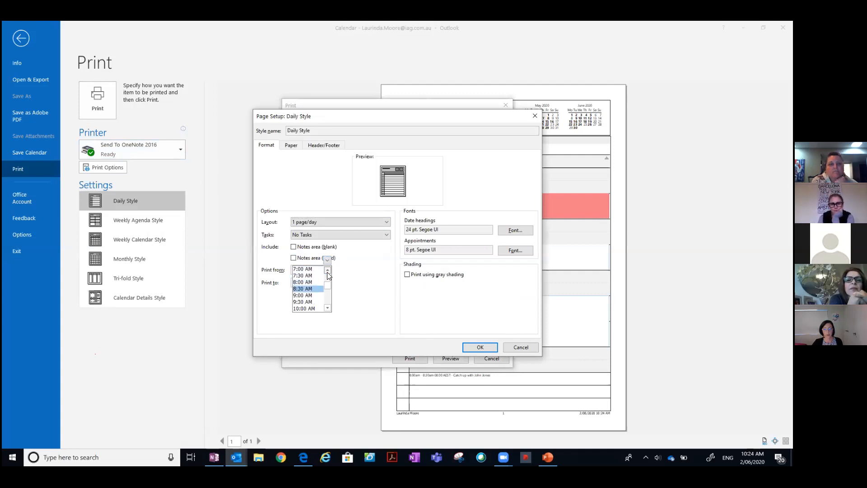
left_click(322, 274)
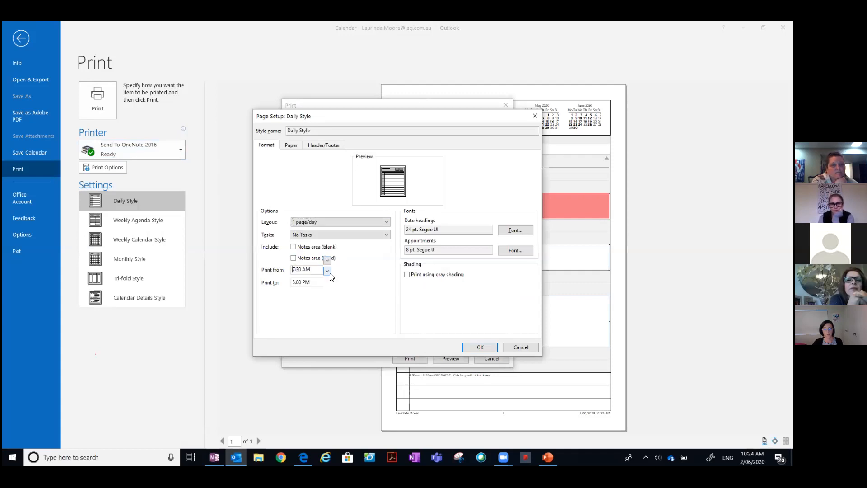
left_click(479, 347)
left_click(413, 357)
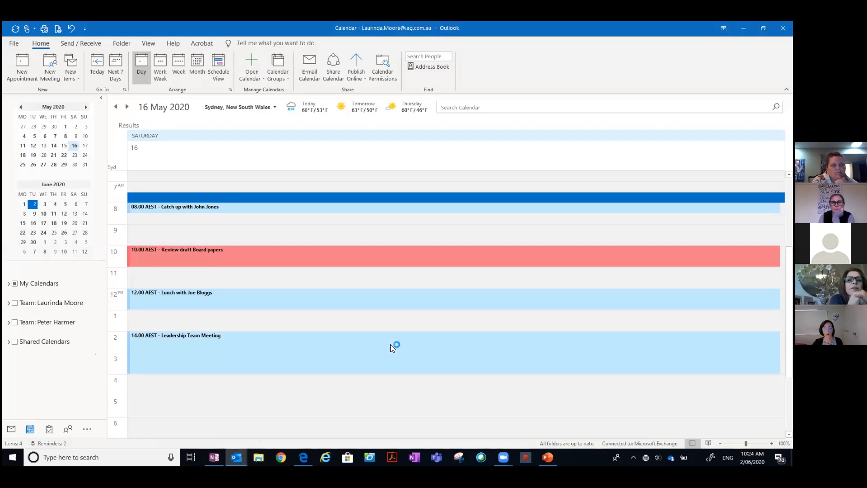
Step: Insert the printout into the Day Packs section of CEO NOTEBOOK (DEMO) and look over the inserted calendar page
mouse_move(349, 336)
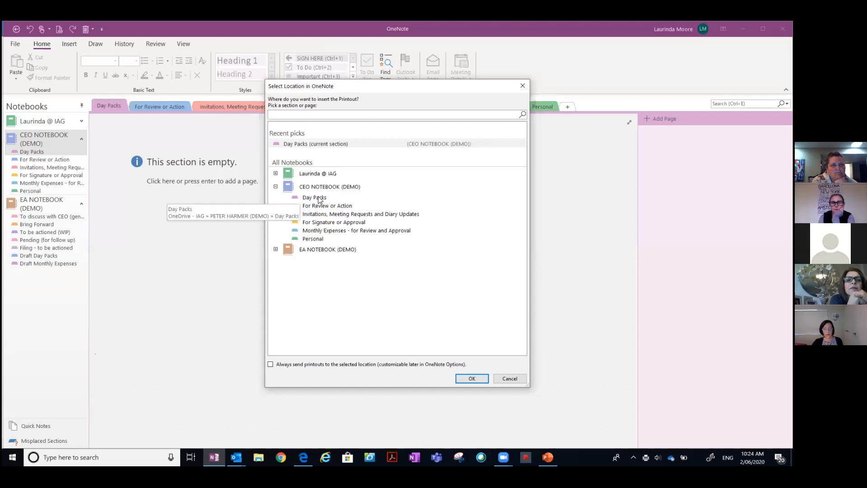
left_click(319, 199)
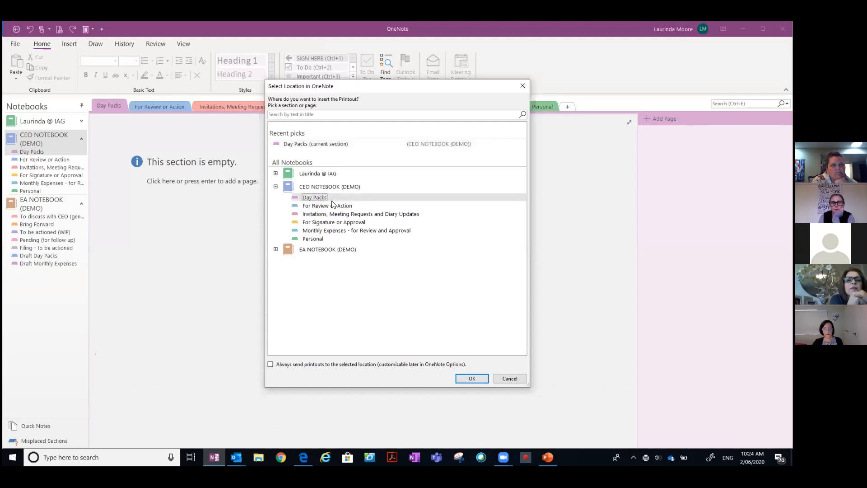
left_click(476, 378)
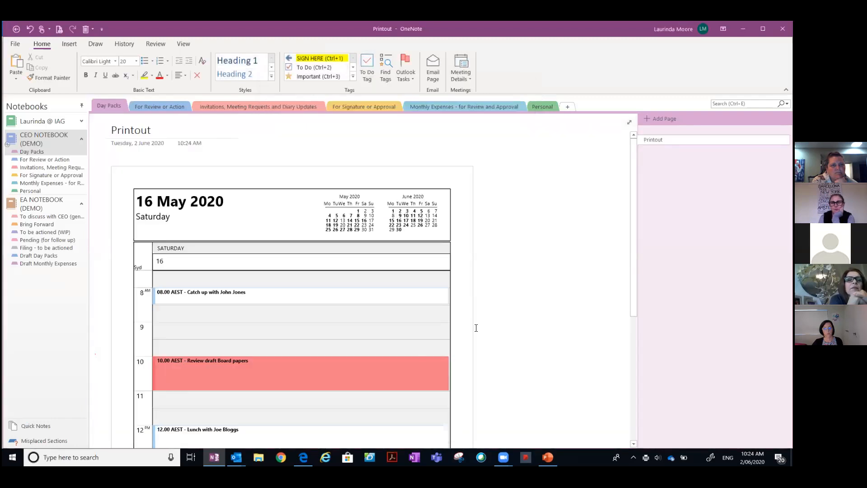
scroll(476, 328, "down", 3)
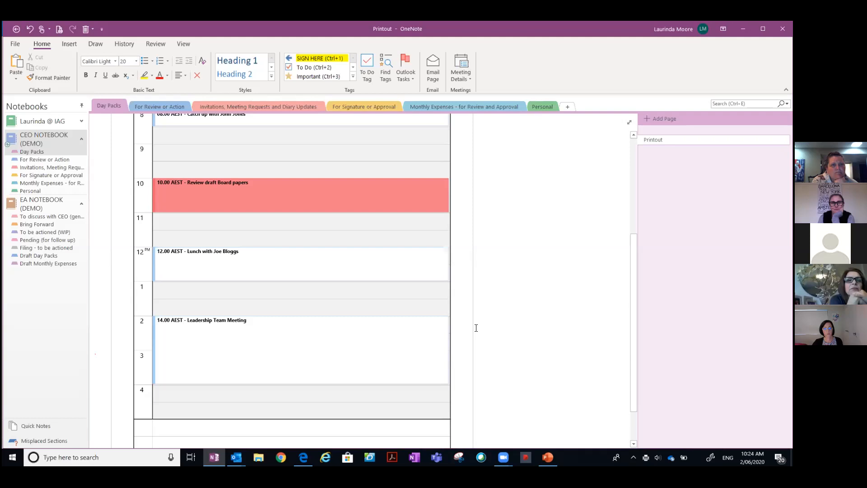
scroll(146, 143, "up", 3)
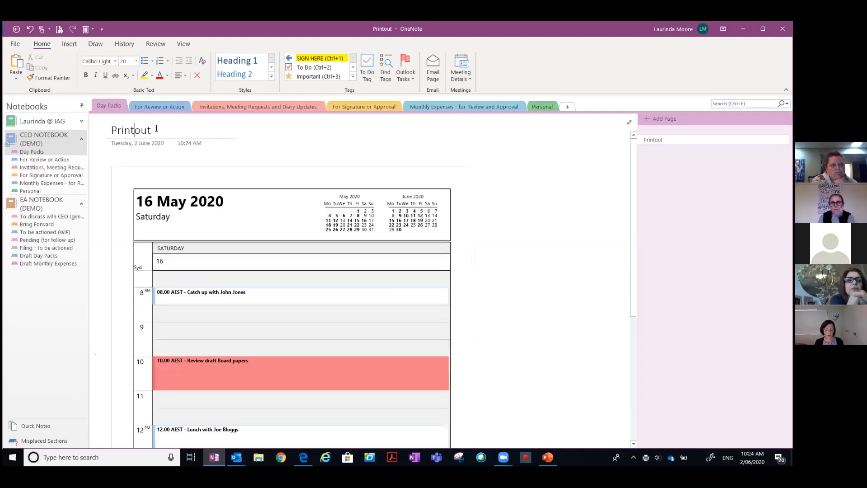
Step: Retitle the printout page as "SATURDAY, 16 MAY 2020"
double_click(153, 130)
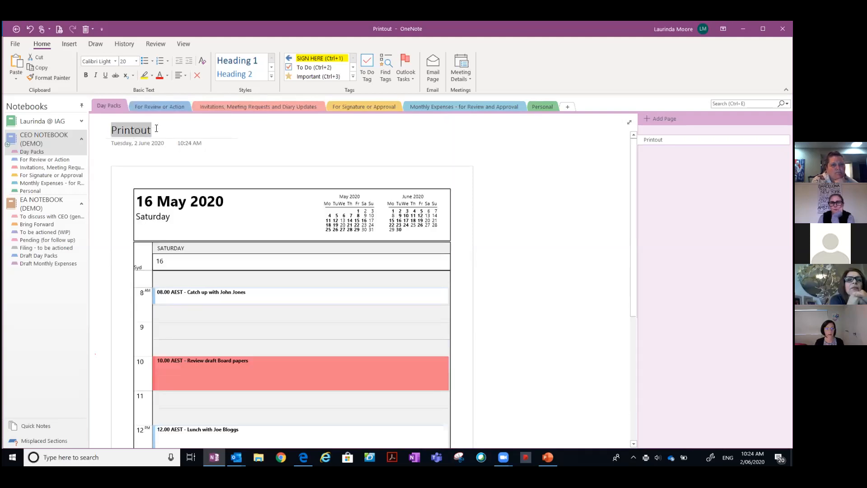
type("SATURDAY,")
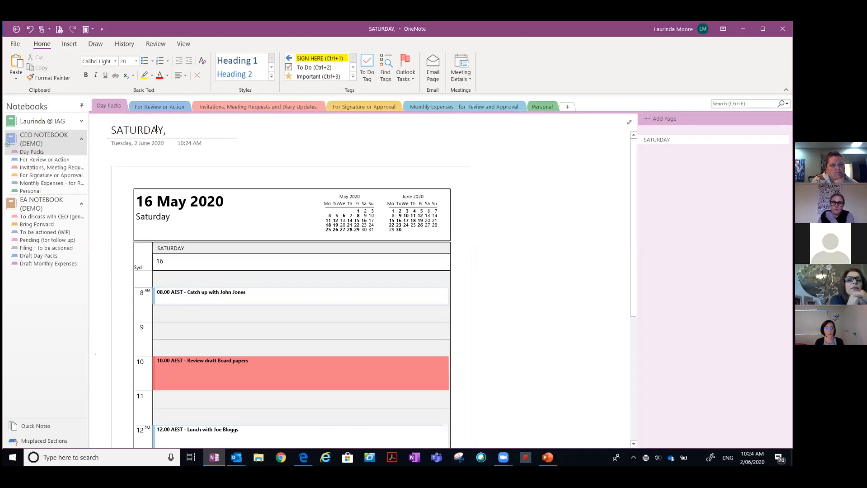
type(" 16 MAY 2020")
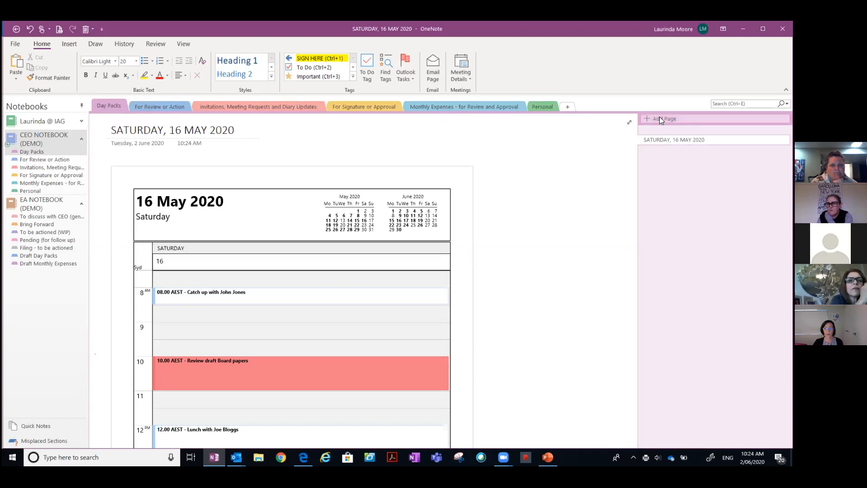
Step: Add two blank pages below the SATURDAY, 16 MAY 2020 page and return to the calendar page
left_click(656, 146)
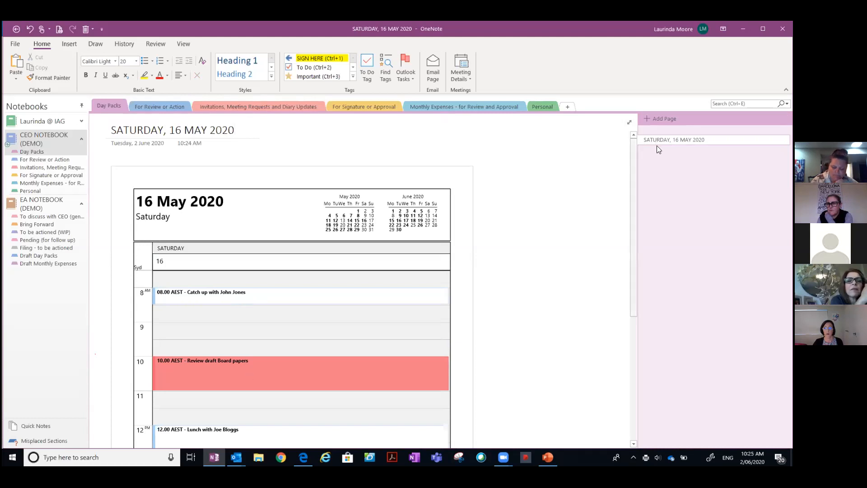
left_click(655, 119)
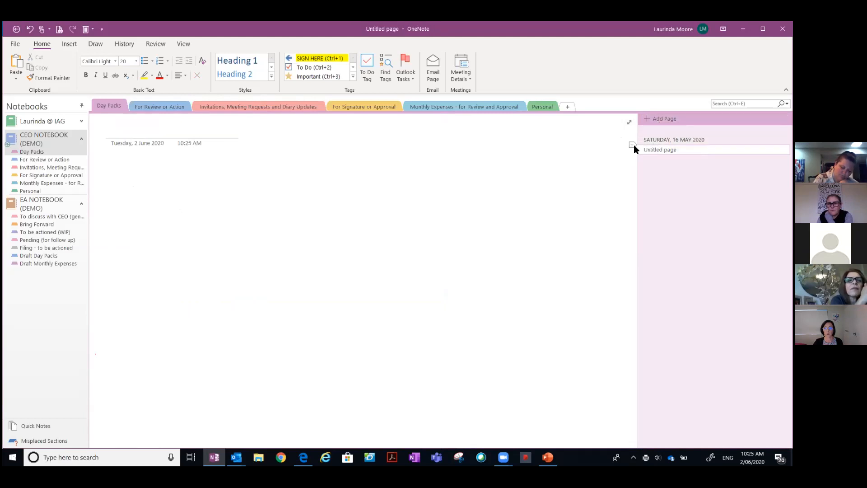
left_click(632, 155)
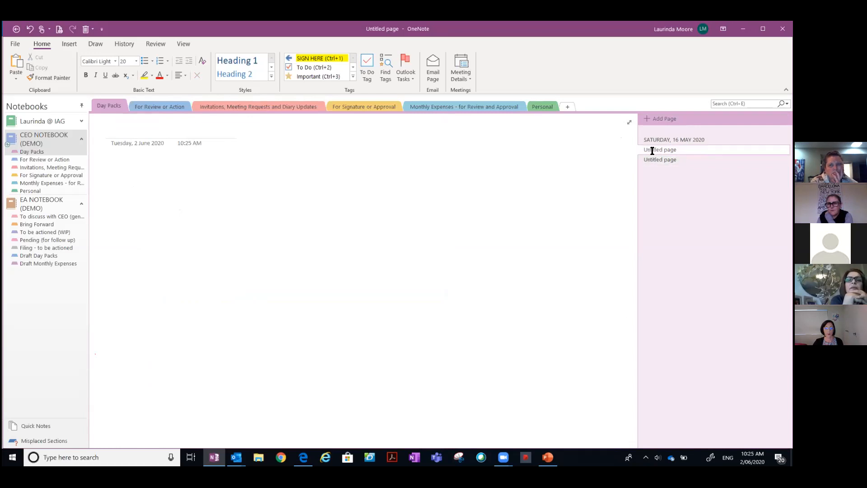
mouse_move(236, 457)
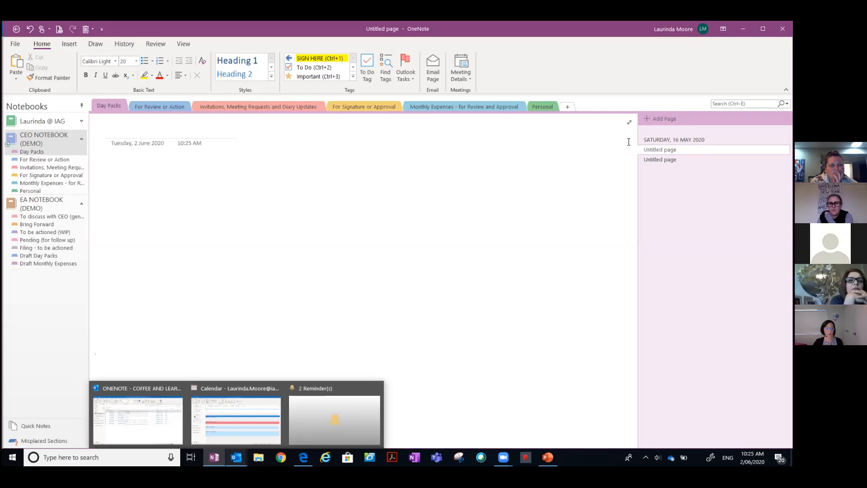
left_click(650, 140)
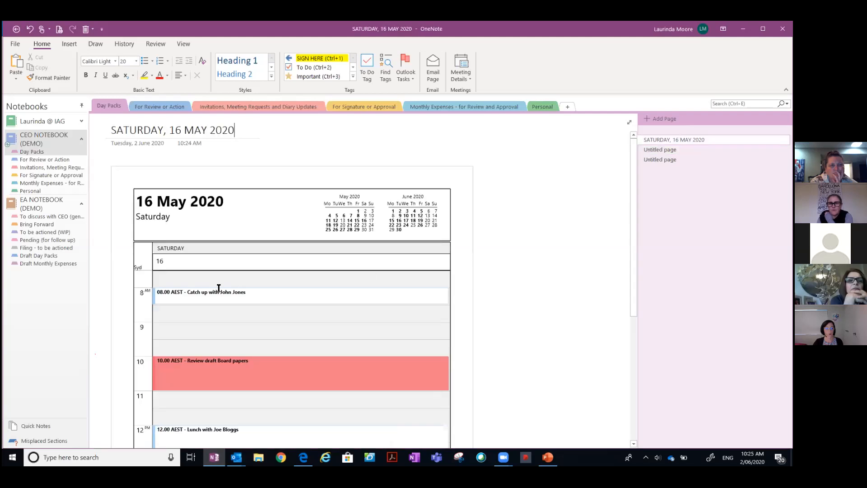
Step: Switch to the Outlook folder ONENOTE - COFFEE AND LEARN 2 JUNE 2020 and open the CV email for the 16 May catch-up
mouse_move(236, 457)
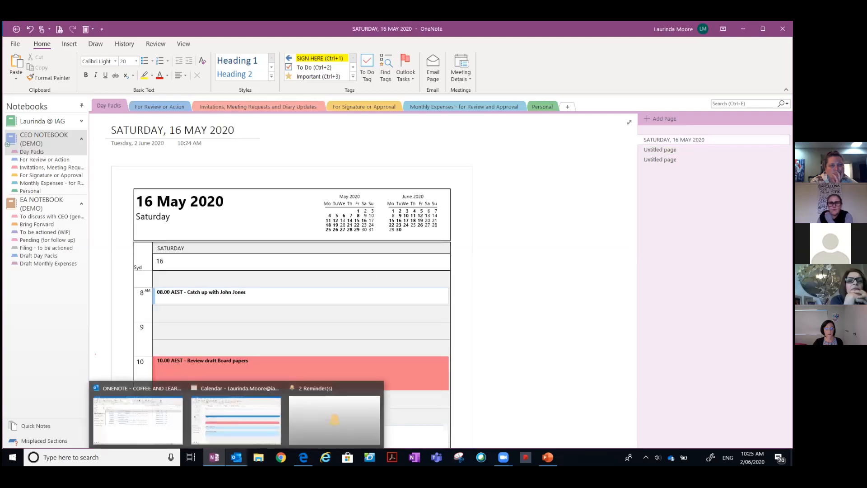
left_click(159, 427)
left_click(271, 149)
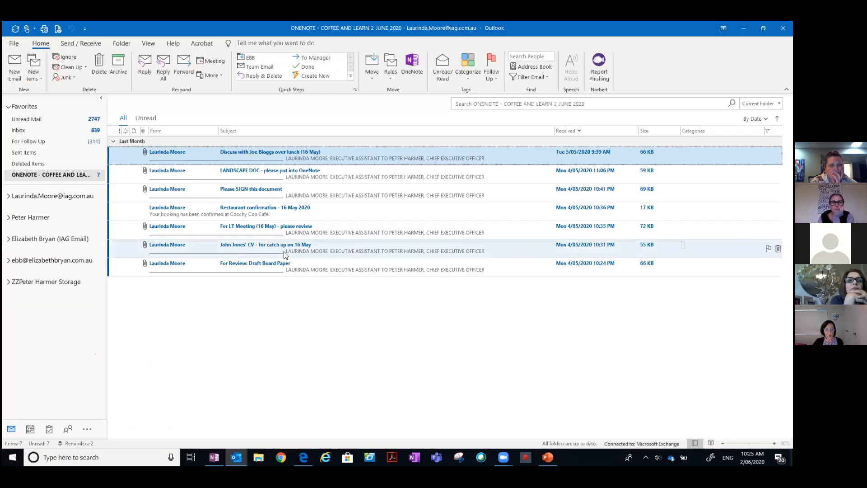
left_click(299, 254)
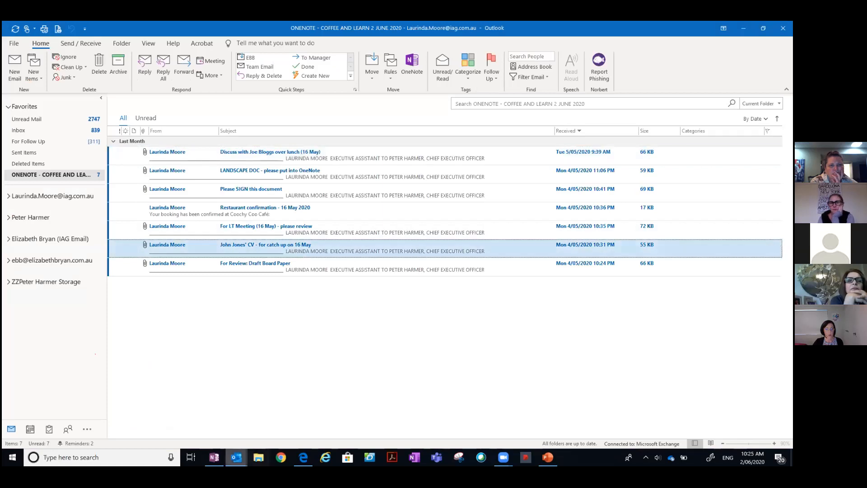
left_click(214, 457)
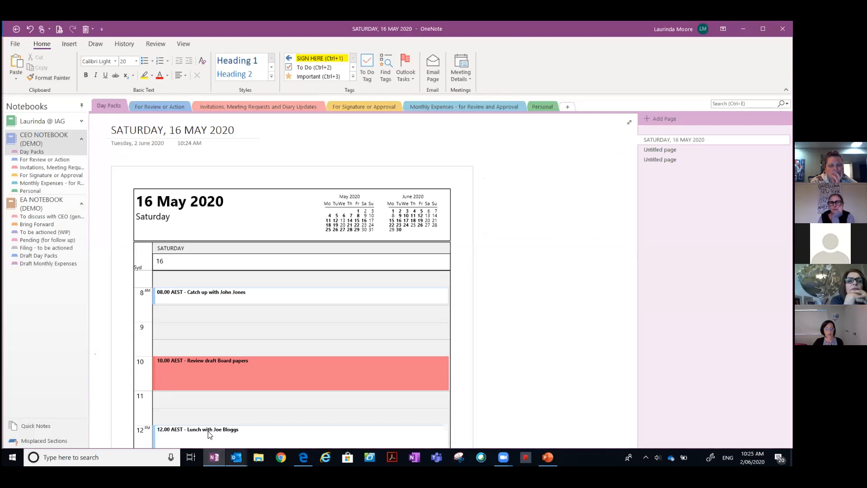
mouse_move(208, 431)
left_click(162, 423)
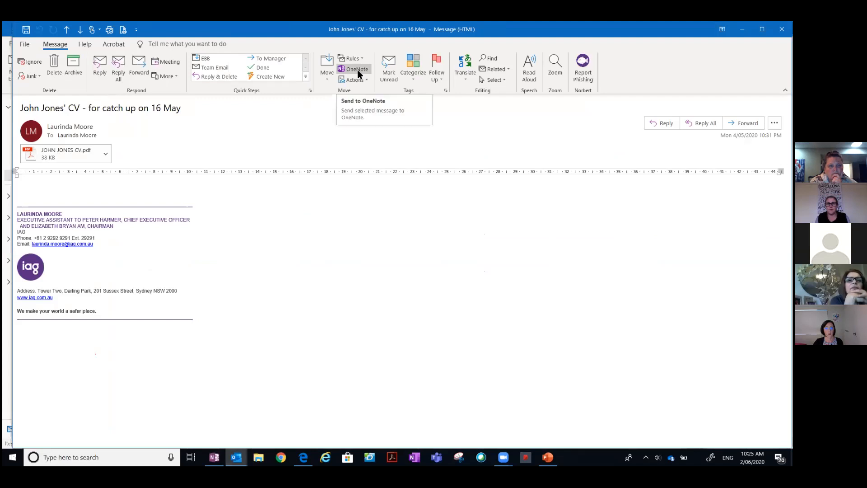
Step: View the CV PDF attached to the email and return to the message window
left_click(66, 152)
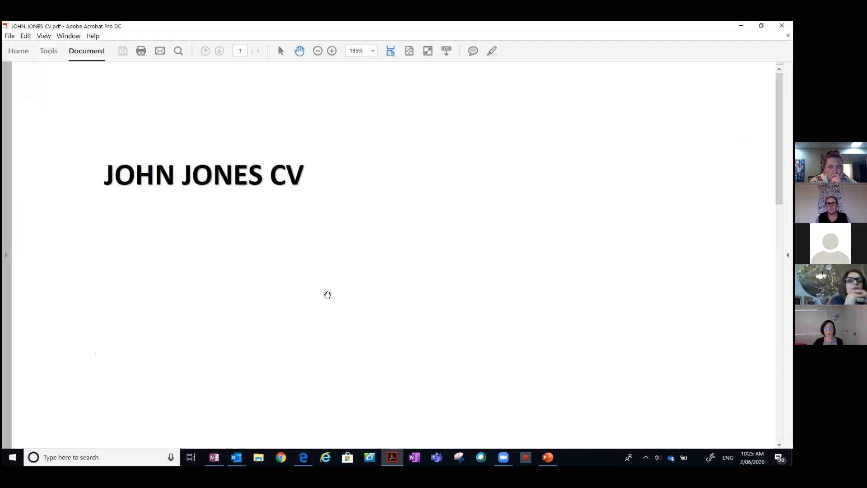
left_click_drag(405, 232, 400, 224)
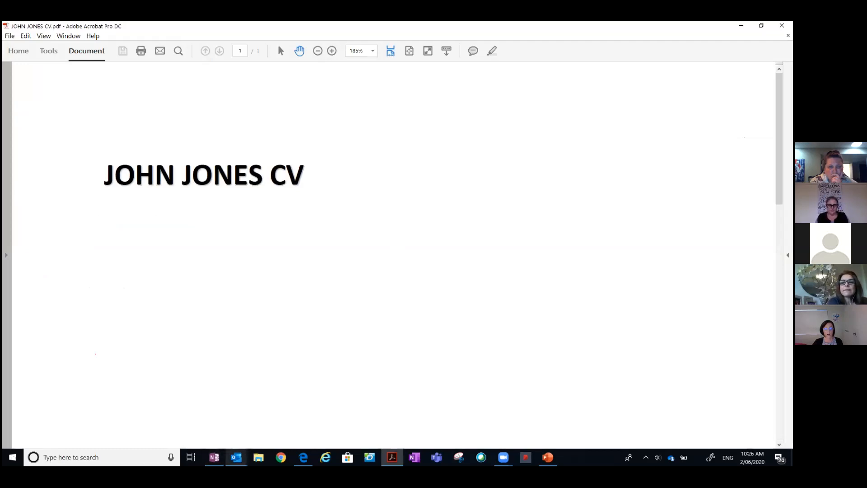
mouse_move(236, 458)
left_click(377, 422)
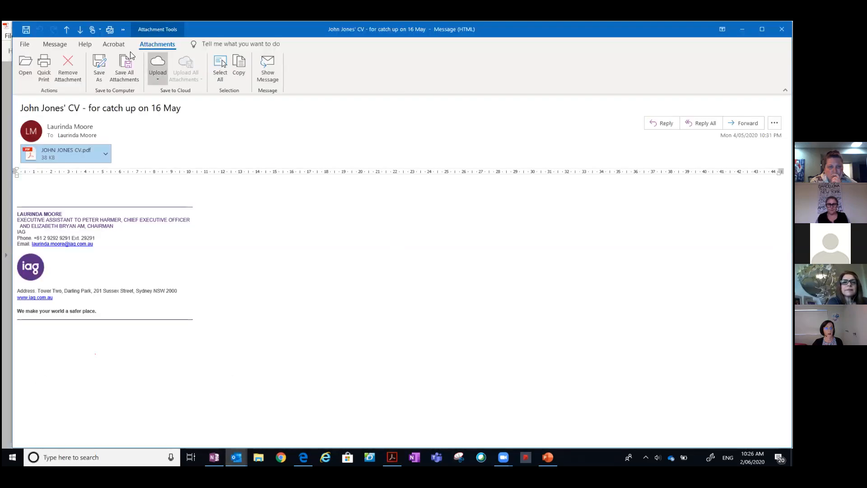
Step: Send the CV email to OneNote, placing it on the first untitled page under Day Packs in CEO NOTEBOOK (DEMO)
left_click(55, 44)
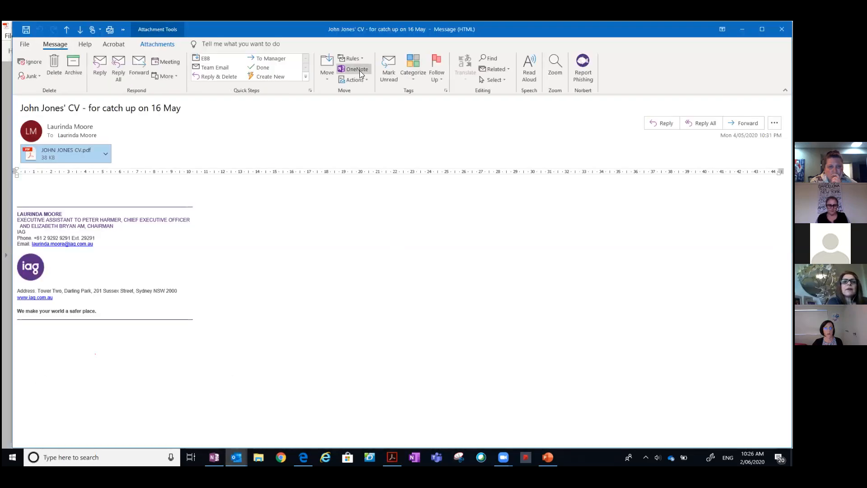
left_click(357, 70)
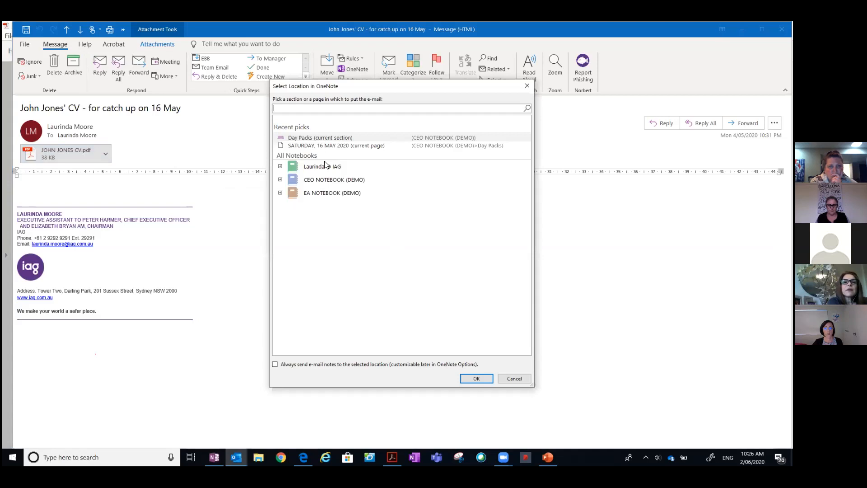
left_click(280, 180)
left_click(290, 190)
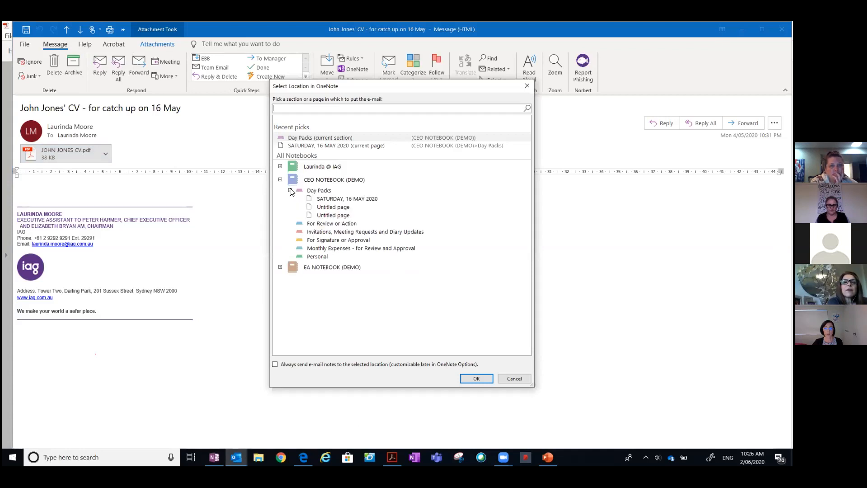
left_click(290, 191)
left_click(291, 191)
left_click(323, 207)
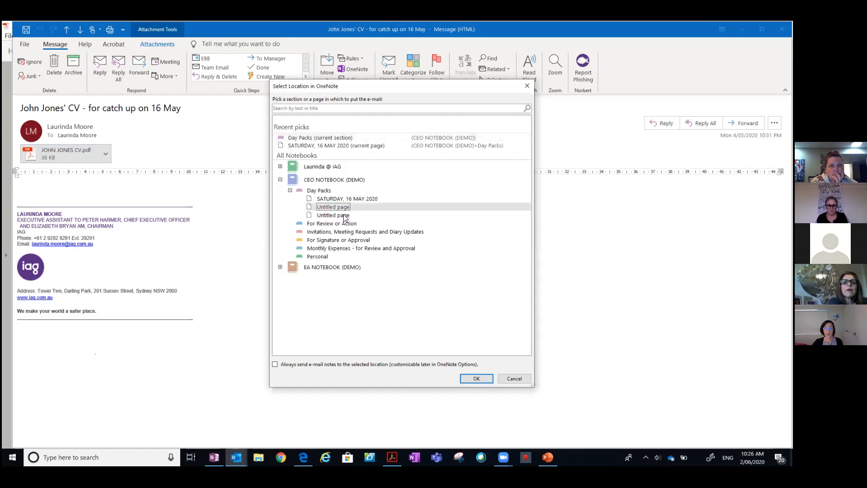
left_click(477, 378)
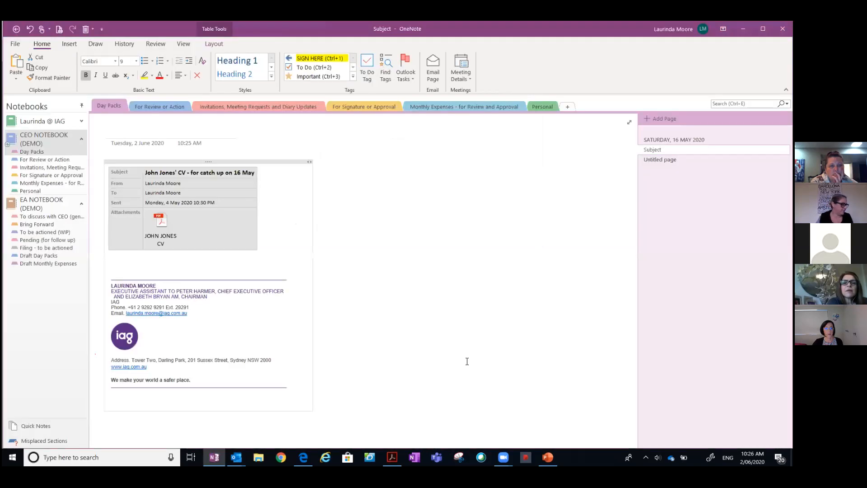
Step: Delete the remaining untitled page and make the emailed page a subpage of SATURDAY, 16 MAY 2020
left_click(139, 132)
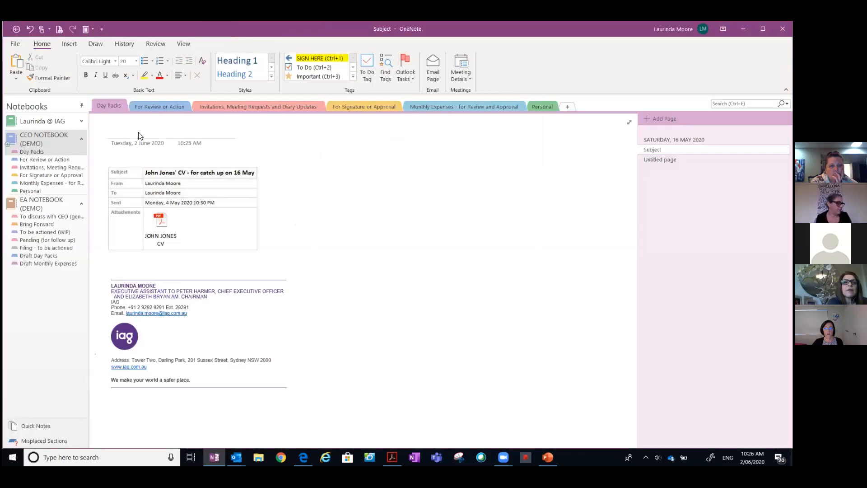
left_click(660, 161)
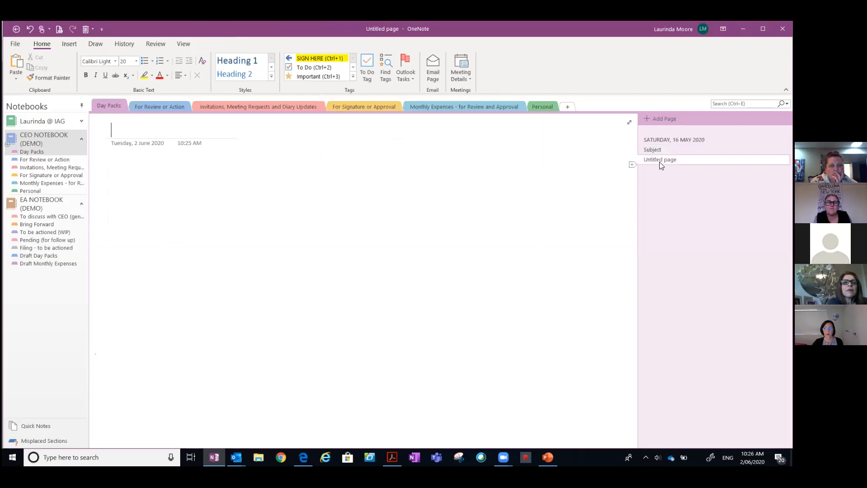
right_click(661, 162)
left_click(656, 150)
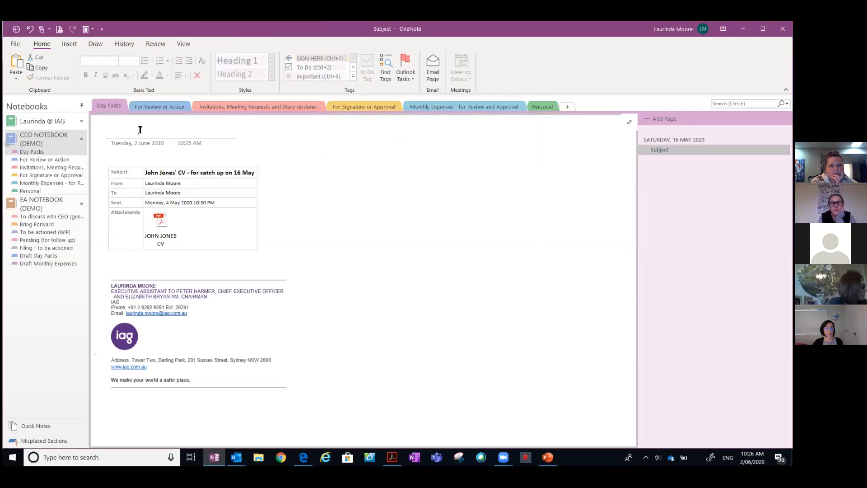
Step: Title the emailed page with "08.00 AEST - " followed by the catch-up guest's full name
type("08.00 AES")
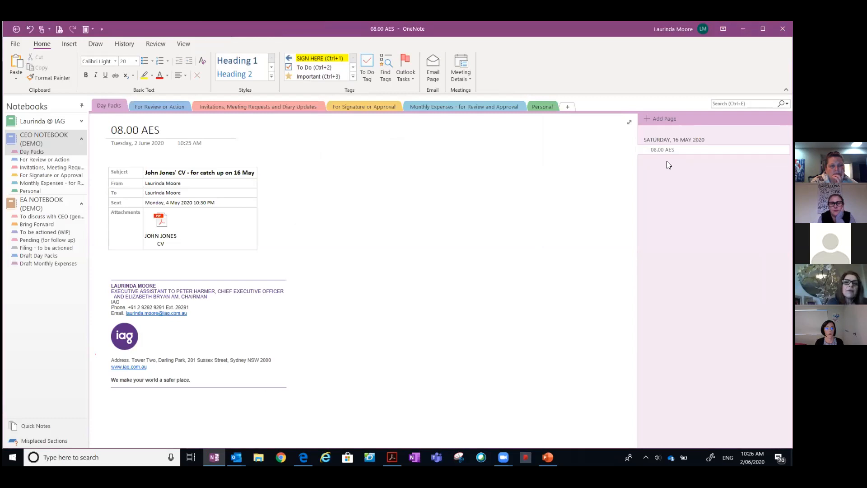
type("T - John Jones")
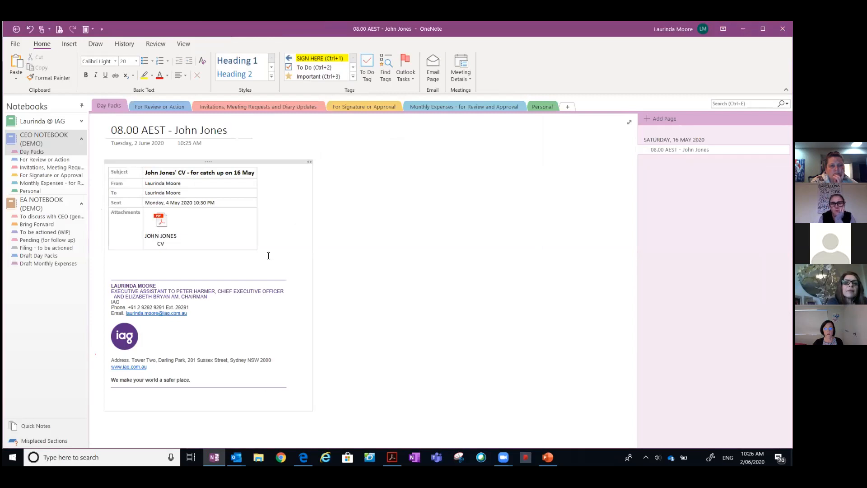
Step: Open the CV PDF attached to the 08.00 AEST page in Adobe Acrobat, accepting the attachment warning
double_click(160, 227)
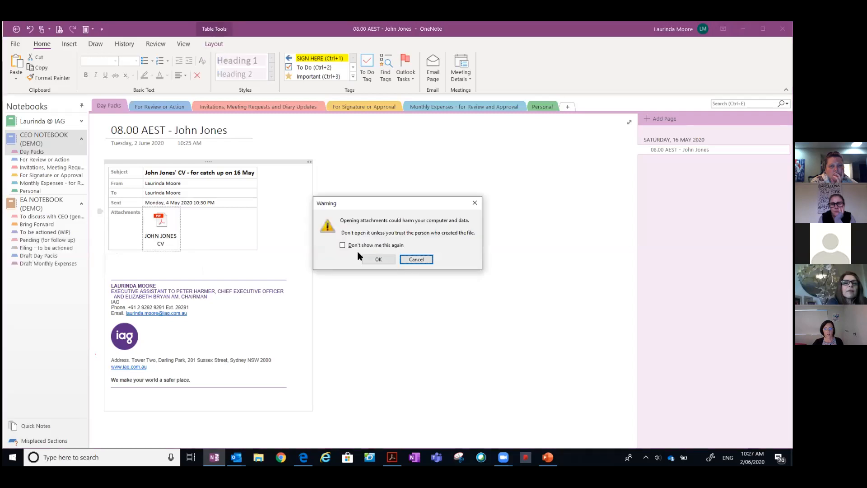
left_click(369, 260)
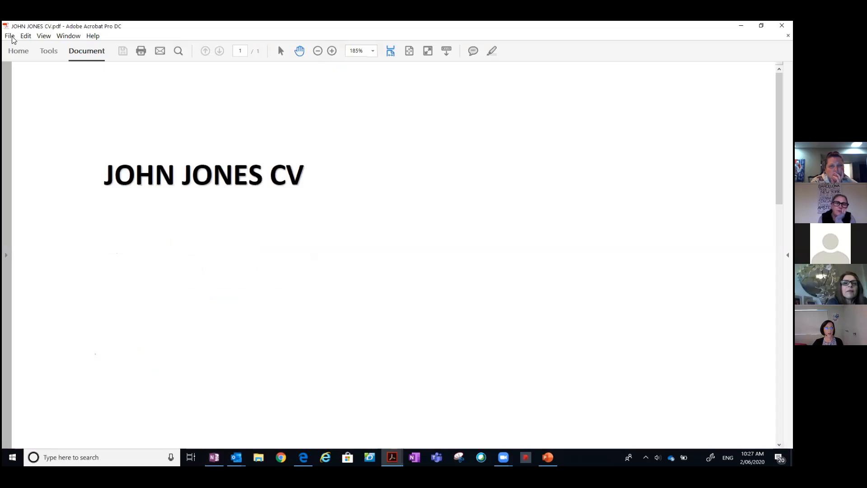
left_click(11, 37)
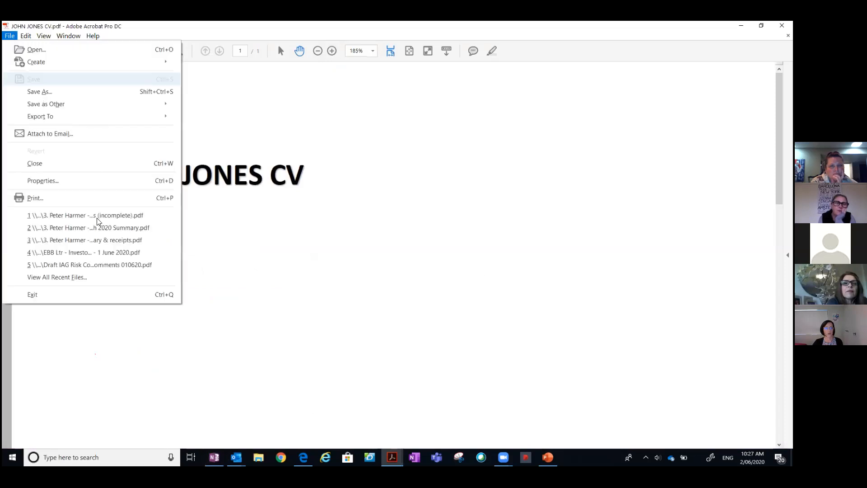
left_click(191, 209)
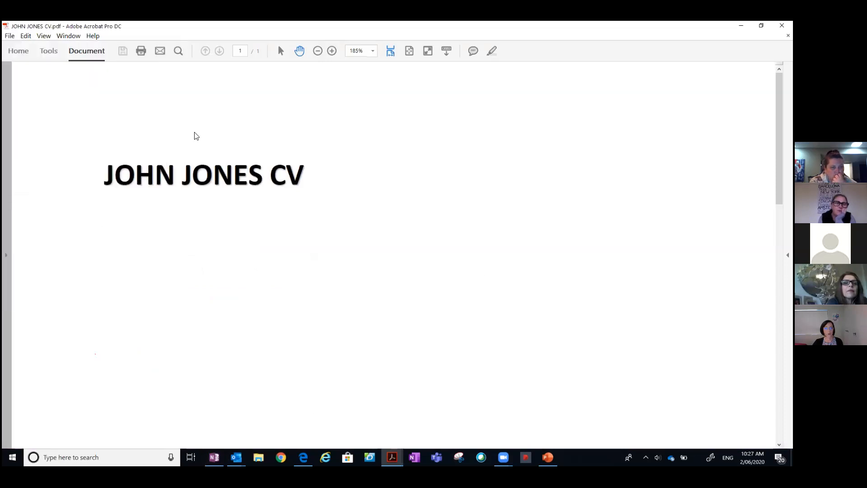
Step: Print the CV to OneNote, inserting the printout on the 08.00 AEST page under Day Packs
key("ctrl+p")
left_click(502, 378)
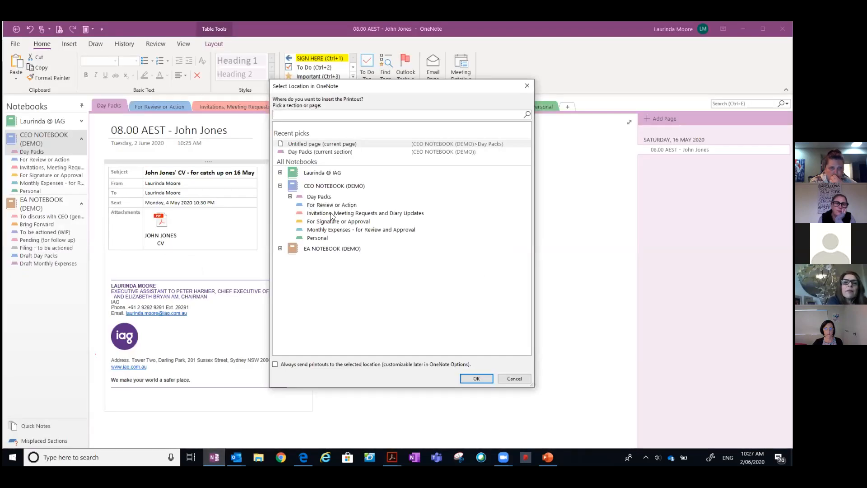
left_click(290, 197)
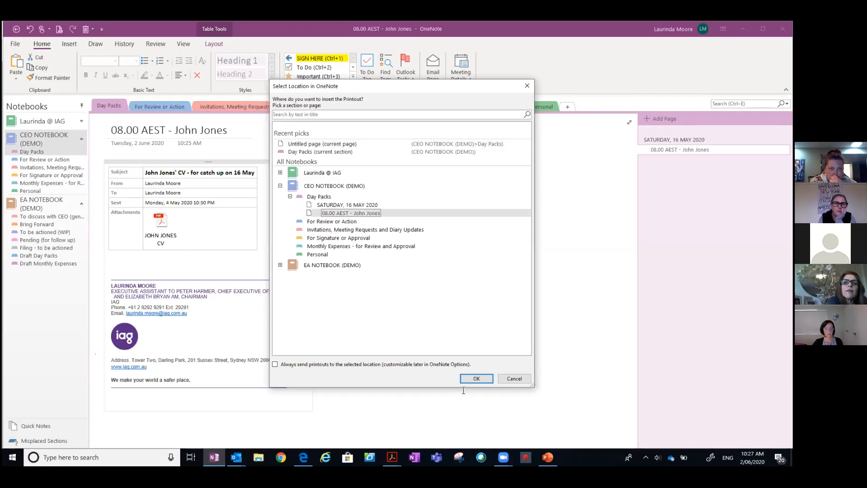
left_click(475, 379)
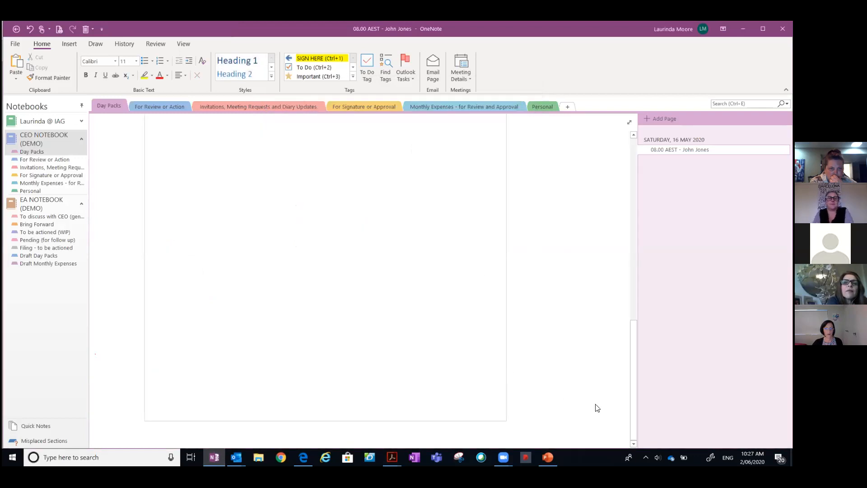
scroll(596, 407, "up", 4)
scroll(595, 407, "up", 5)
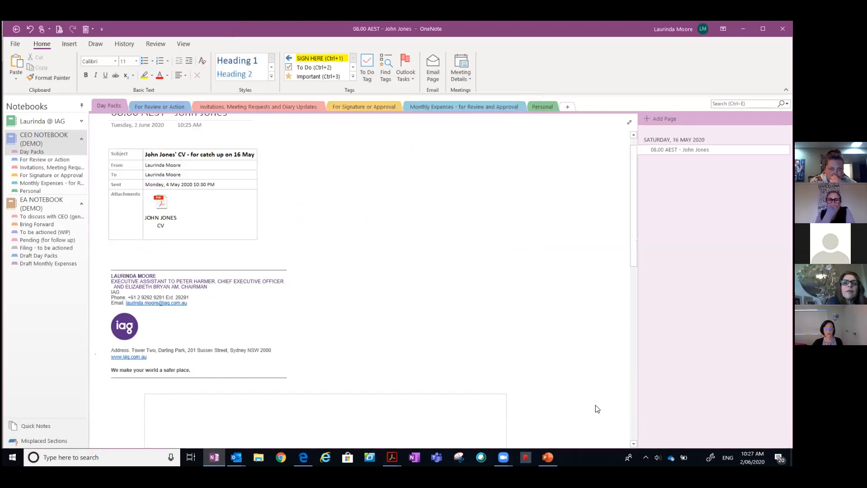
Step: Add a text note beside the email signature asking the assistant to research the guest on LinkedIn
scroll(594, 402, "down", 3)
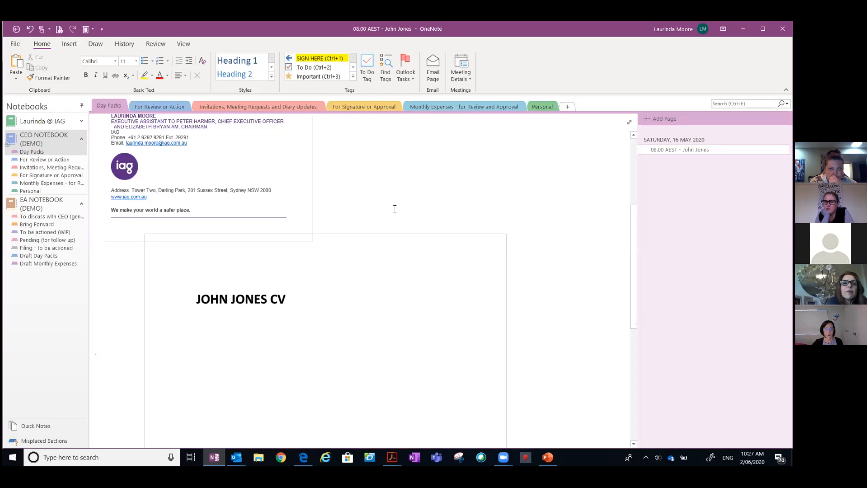
type("Laurinda - please ")
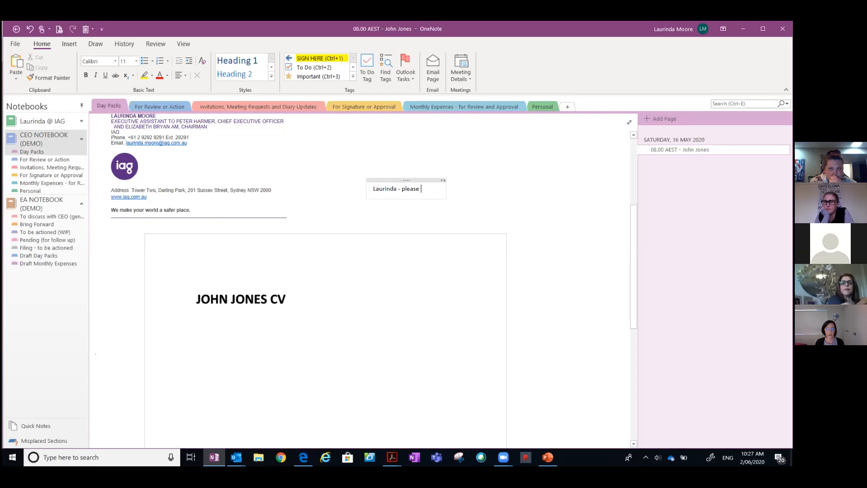
type("research John Jones on LinkedIn")
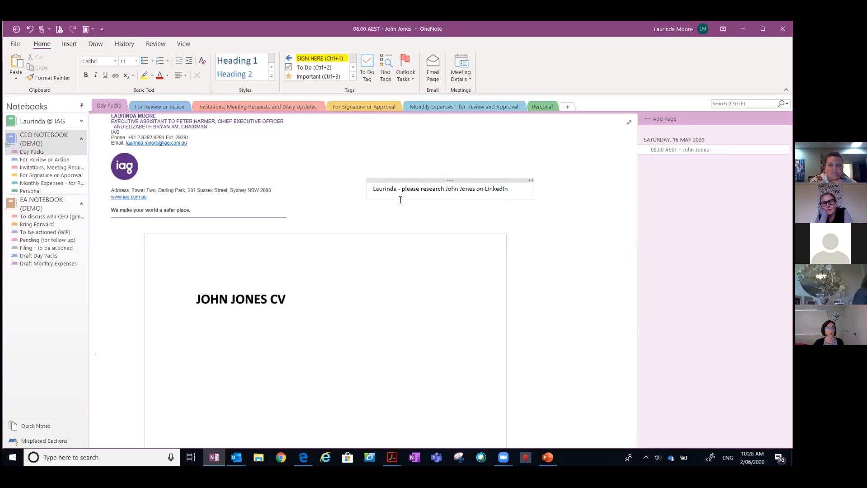
Step: Draw a red pen tick beside the CV printout's heading and a cross over the heading, then return to typing mode
left_click(97, 43)
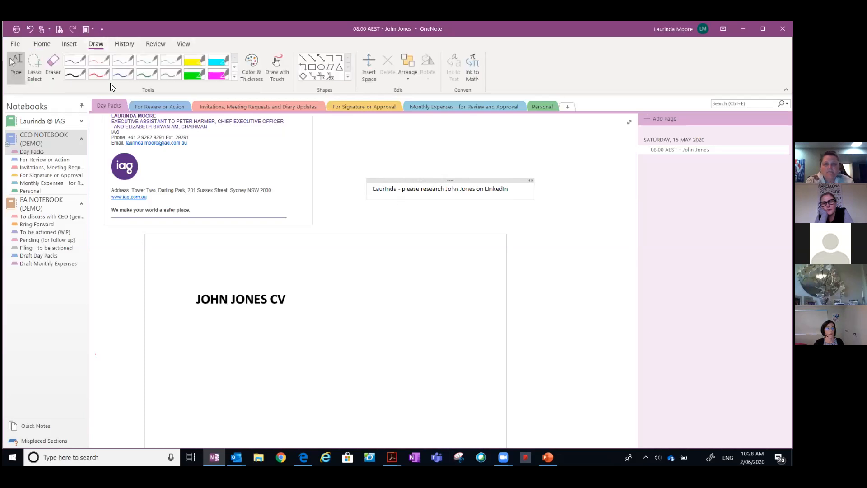
left_click(103, 78)
left_click_drag(325, 288, 432, 233)
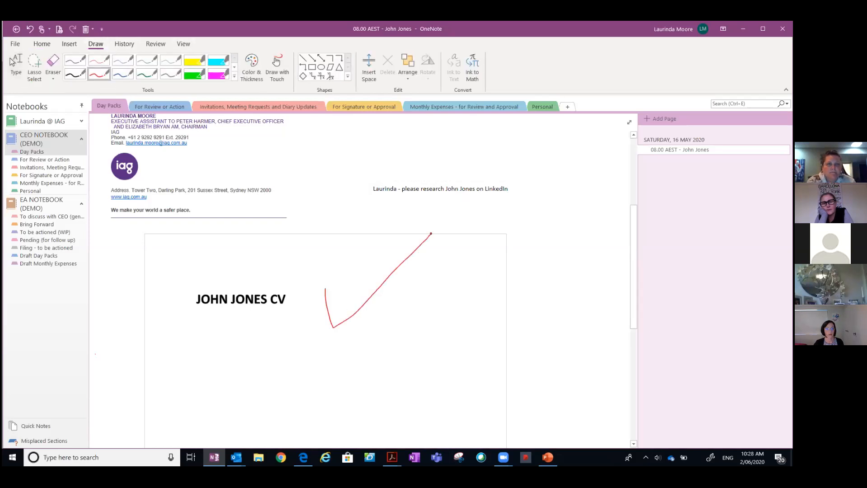
left_click_drag(213, 269, 335, 365)
left_click_drag(282, 274, 215, 334)
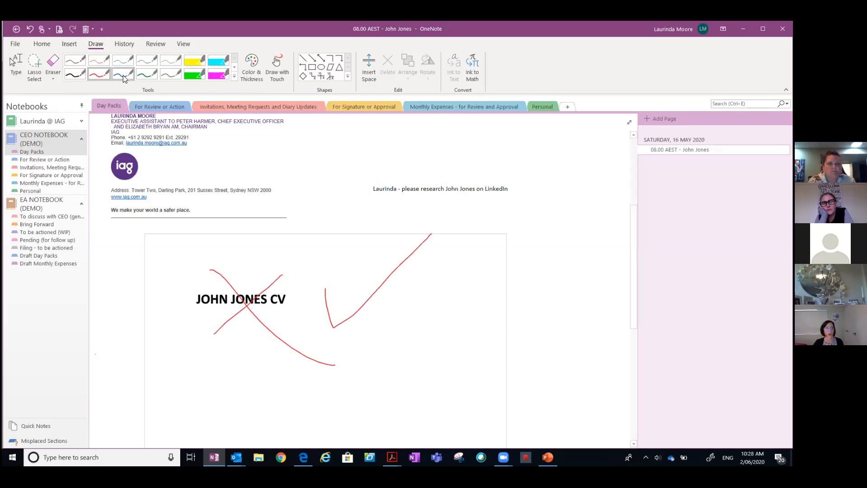
left_click(21, 74)
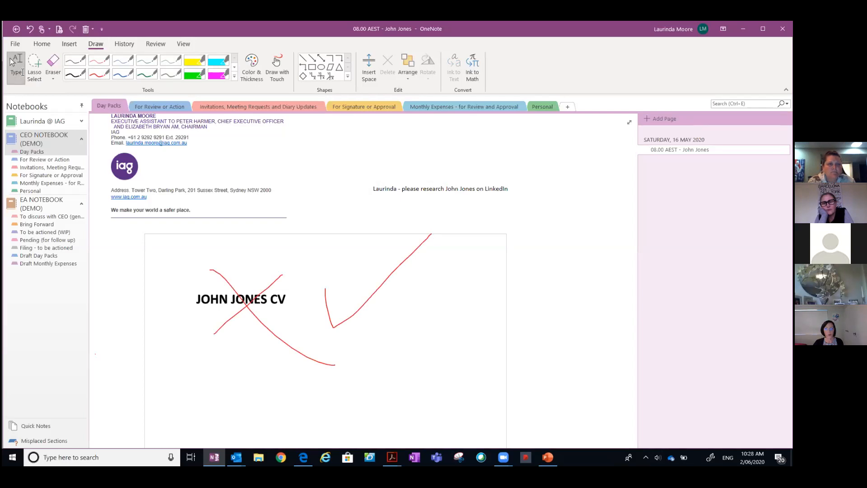
Step: Add a note above the LinkedIn request, addressed to the CEO, saying the guest "is currently working at Telecom"
left_click(521, 188)
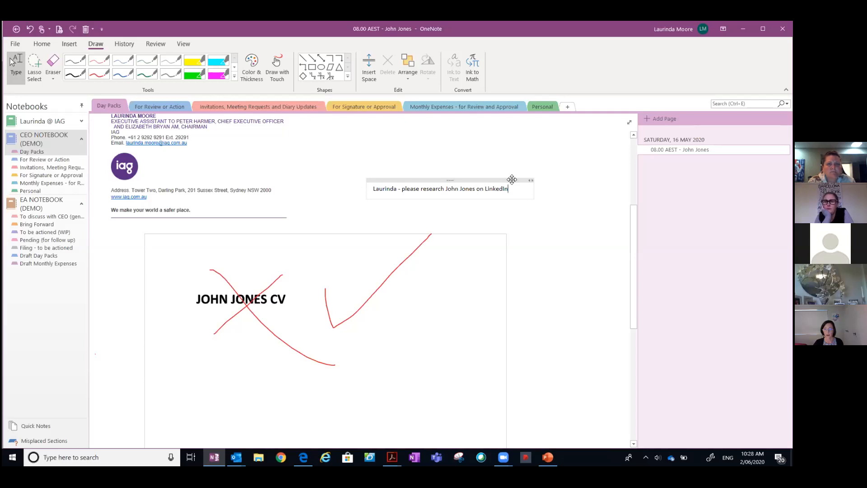
left_click(340, 142)
type("Peter -")
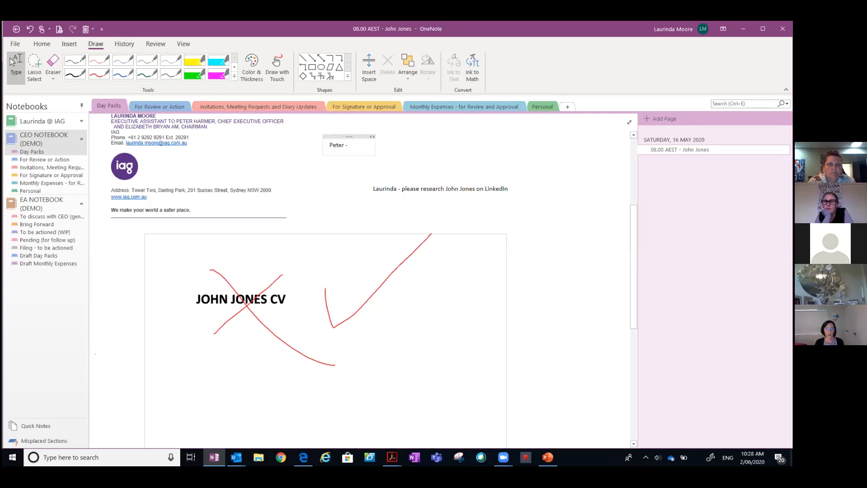
type(" Joh")
type("n l scurer")
key("BackSpace")
key("BackSpace")
key("BackSpace")
key("BackSpace")
key("BackSpace")
key("BackSpace")
key("BackSpace")
type("is currently working at ")
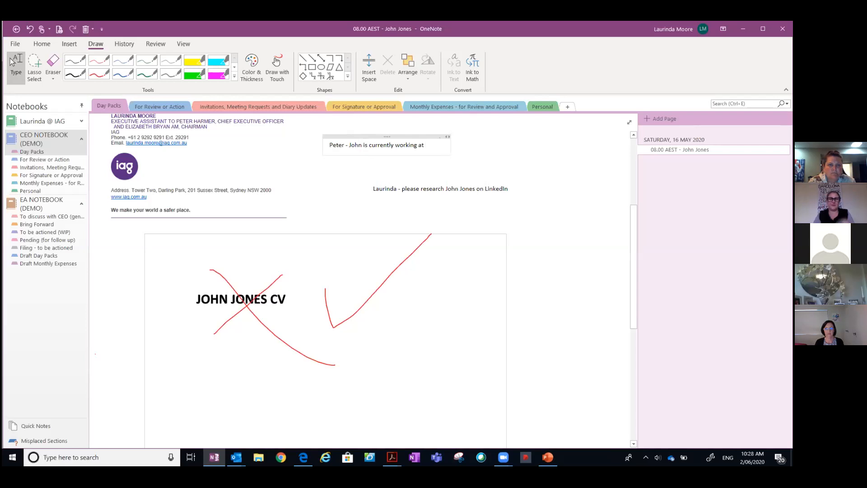
type("Tele")
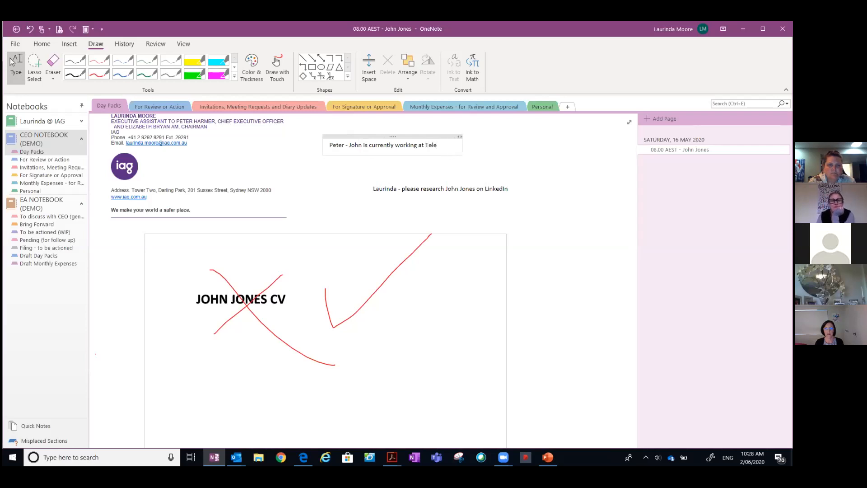
type("com")
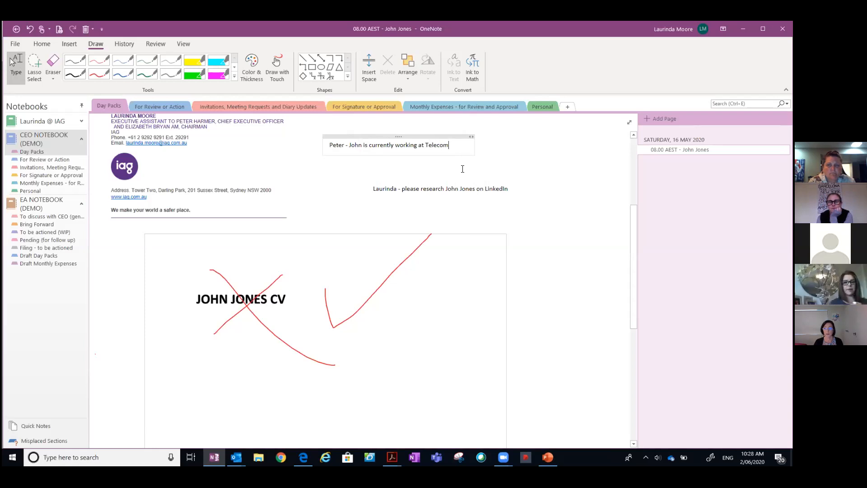
Step: Move the Telecom note onto the CV printout beside its heading and delete the LinkedIn research note
mouse_move(448, 136)
left_mouse_down()
mouse_move(345, 209)
mouse_move(407, 271)
mouse_move(445, 280)
left_mouse_up()
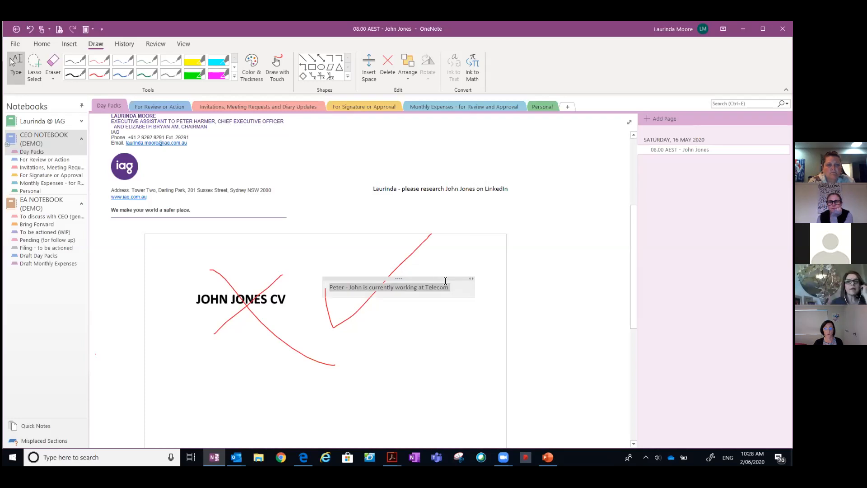
left_click(441, 180)
key("Delete")
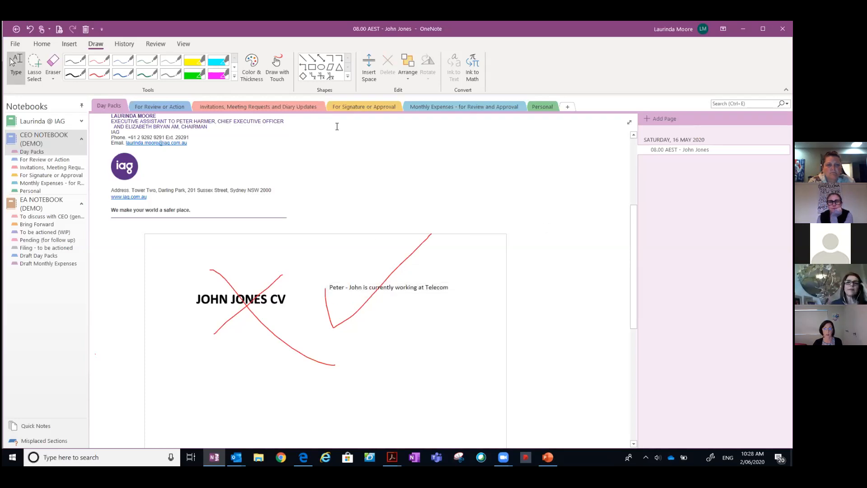
Step: Highlight the CV printout's heading with the yellow highlighter and return to typing mode with the Home commands showing
left_click(194, 60)
left_click_drag(199, 298, 285, 300)
scroll(479, 334, "up", 5)
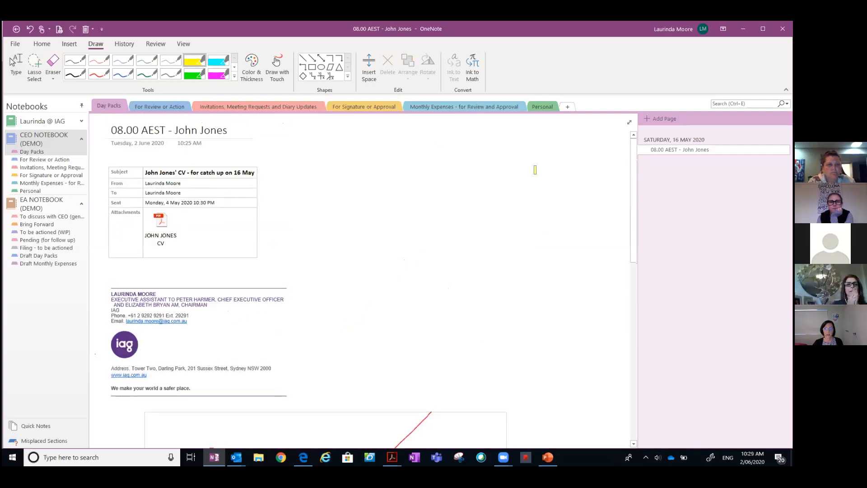
left_click(16, 66)
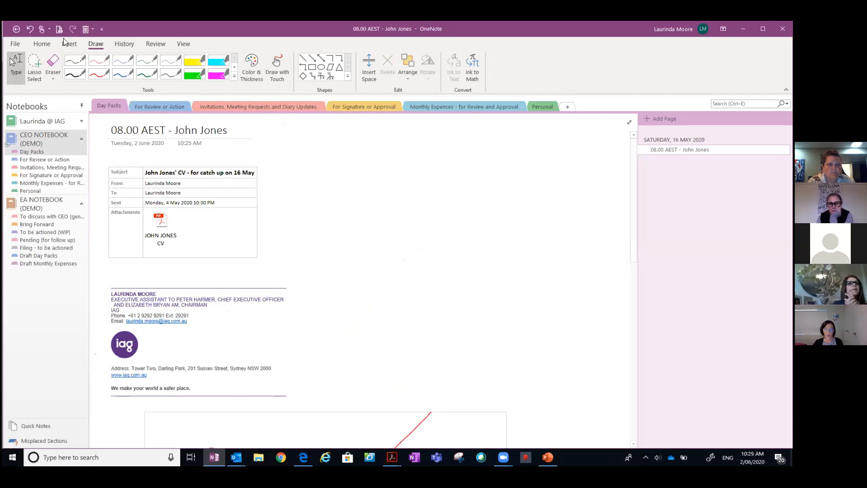
left_click(41, 44)
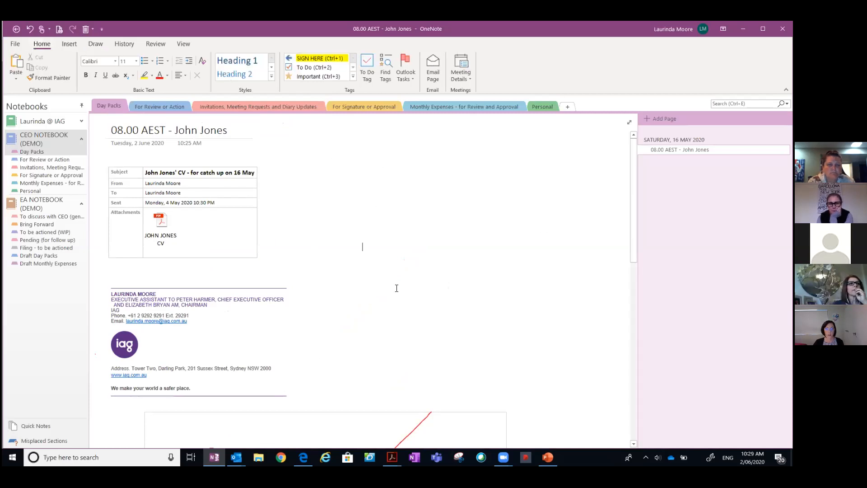
Step: Add a note in the blank area beside the email details table asking the assistant to "please email to" a named contact
left_click(362, 246)
type("Laurinda olease")
key("BackSpace")
key("BackSpace")
key("BackSpace")
key("BackSpace")
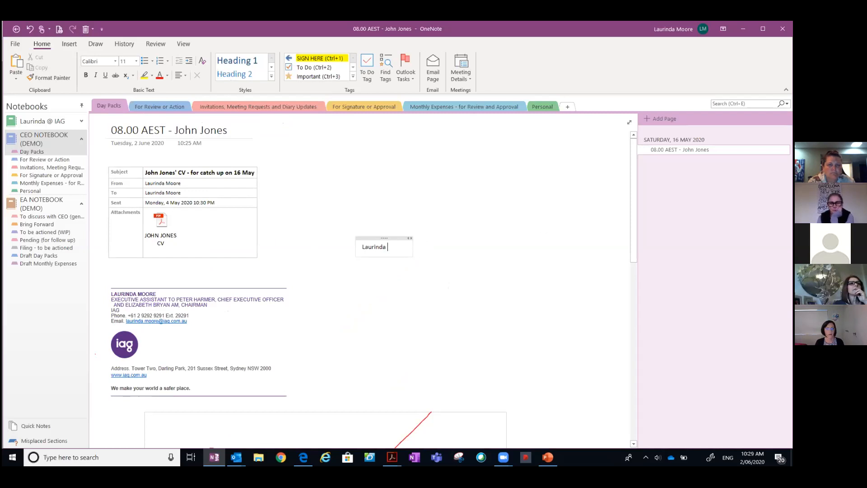
type("please")
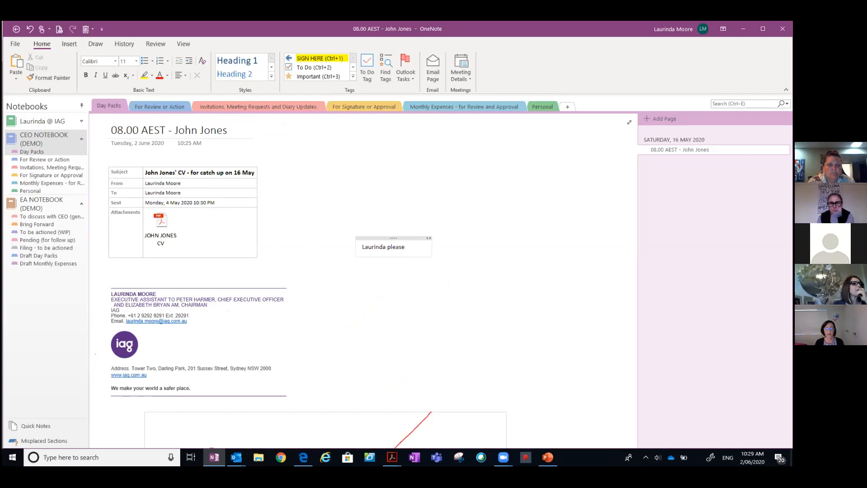
type(" email to")
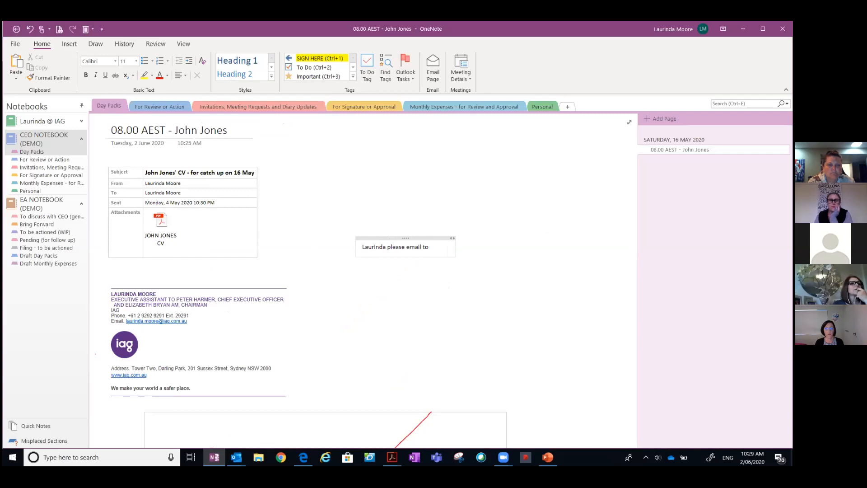
type(" John")
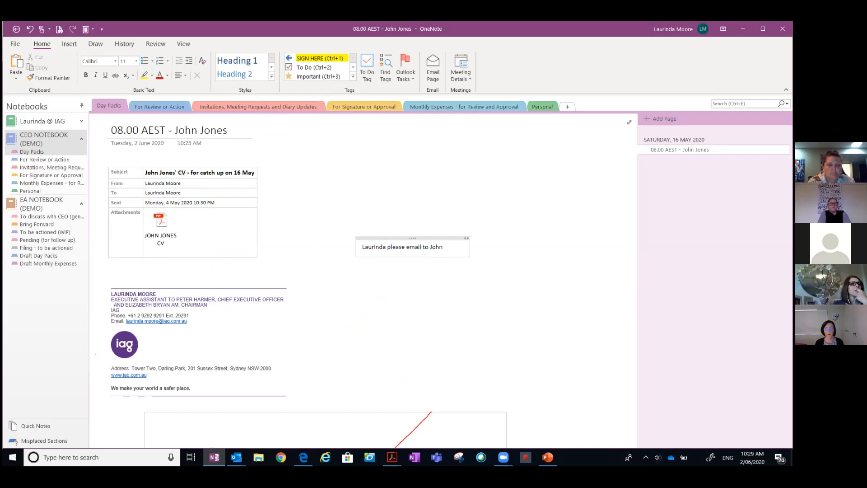
type(" Brown")
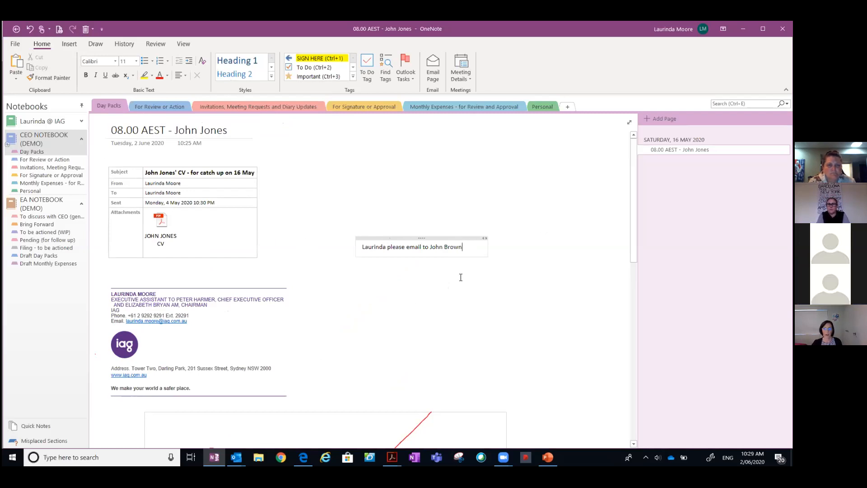
Step: Create an email copy of the annotated page and enter the full name of the contact from the note as recipient
scroll(461, 277, "down", 3)
scroll(461, 278, "down", 3)
scroll(460, 280, "up", 6)
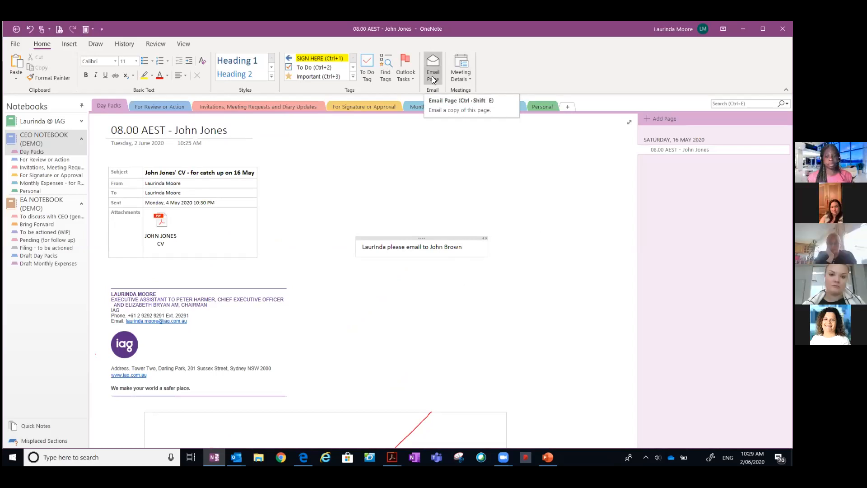
scroll(517, 313, "down", 5)
scroll(517, 313, "down", 2)
scroll(516, 313, "up", 7)
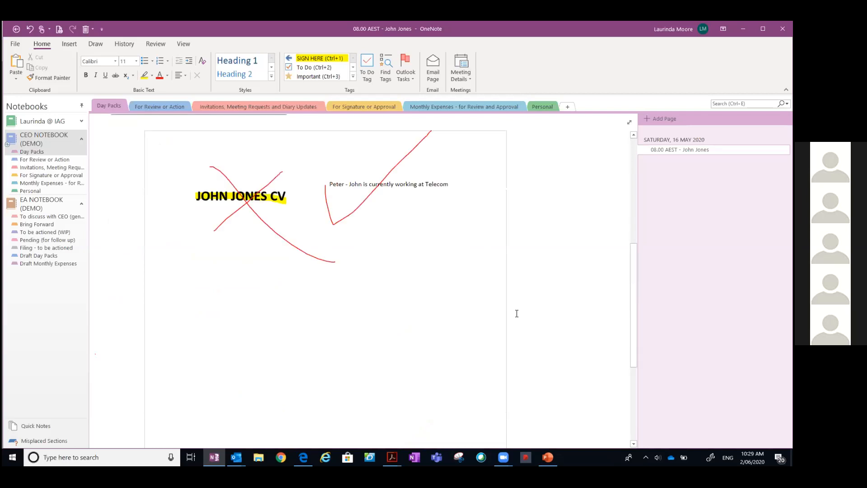
left_click(434, 79)
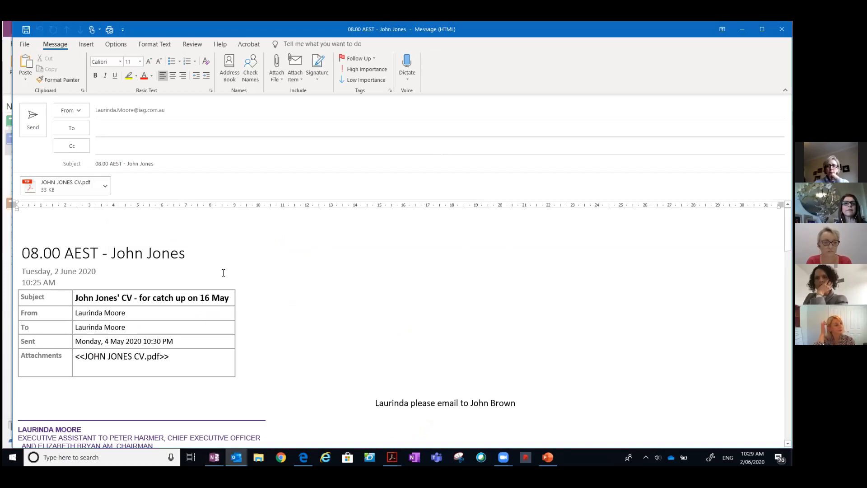
left_click(173, 128)
type("John Brown")
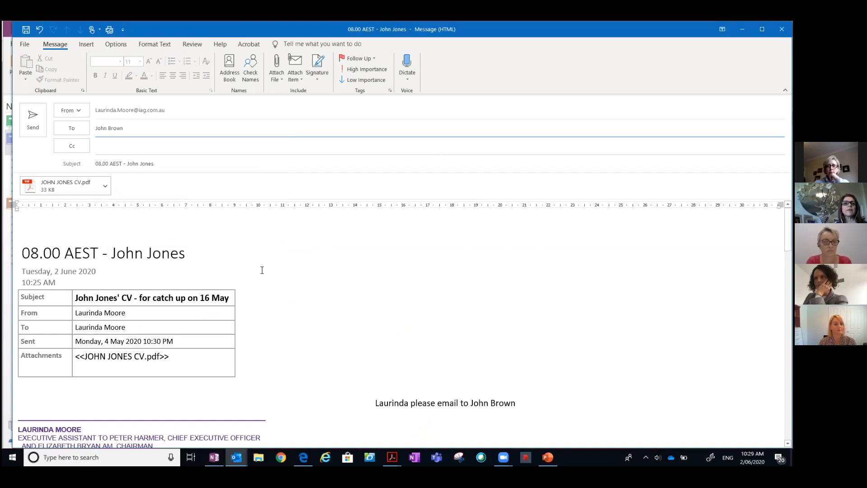
Step: Examine the email body, including the note and the annotated CV printout, and its PDF attachment
scroll(262, 270, "down", 5)
scroll(262, 270, "down", 10)
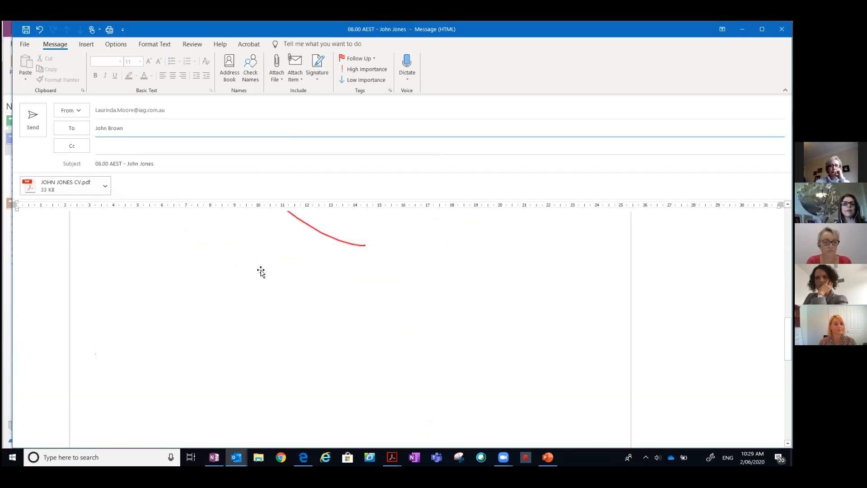
scroll(261, 271, "up", 2)
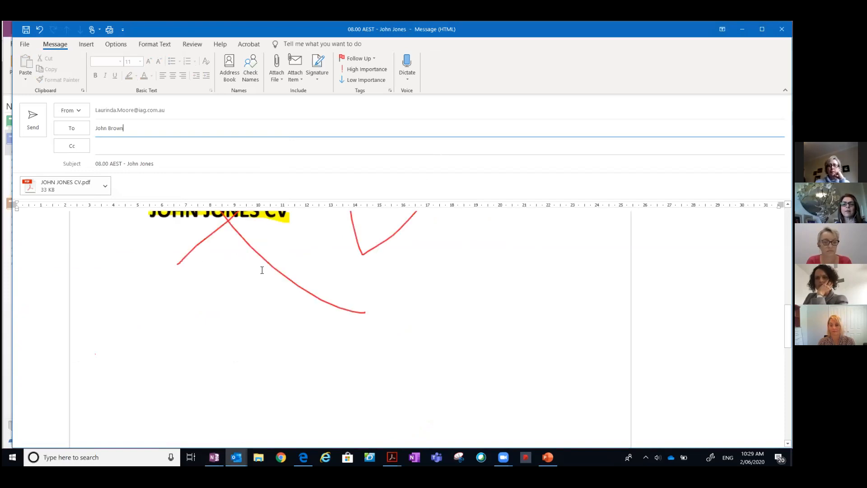
scroll(264, 280, "up", 13)
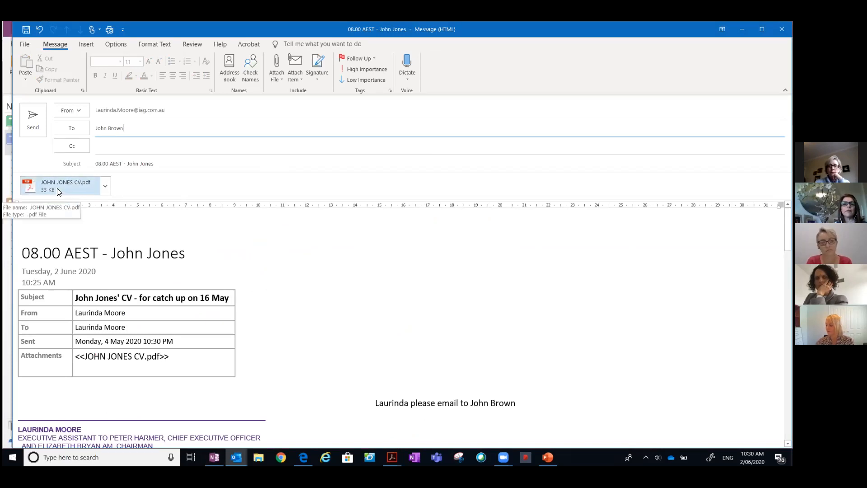
scroll(288, 371, "down", 8)
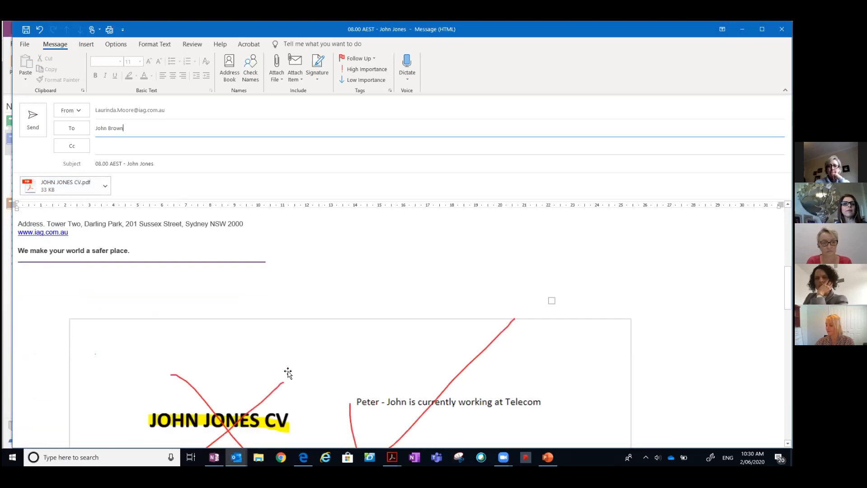
scroll(288, 371, "up", 7)
scroll(288, 371, "up", 1)
Step: Open the email's attached CV PDF to check it for annotations, and close it
left_click(53, 187)
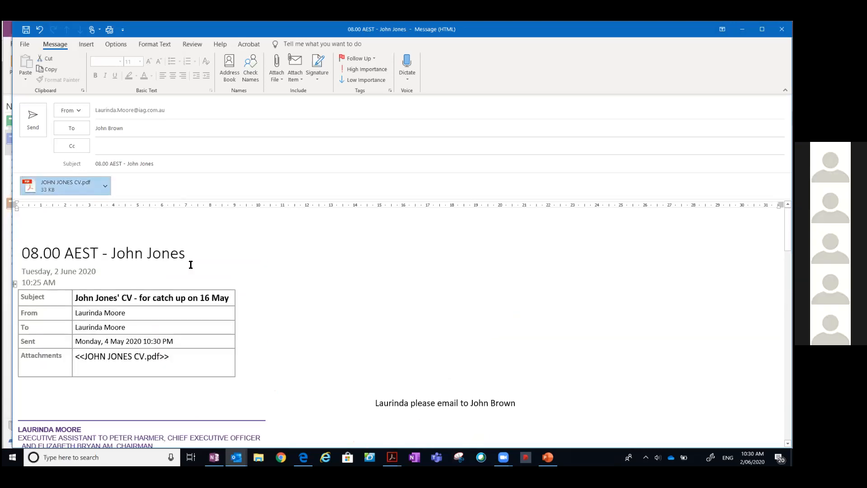
scroll(241, 288, "down", 3)
scroll(241, 288, "up", 3)
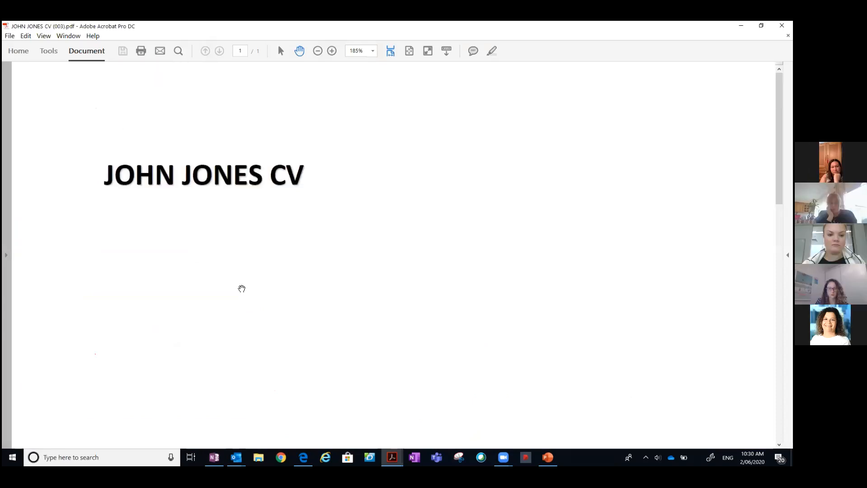
left_click(783, 26)
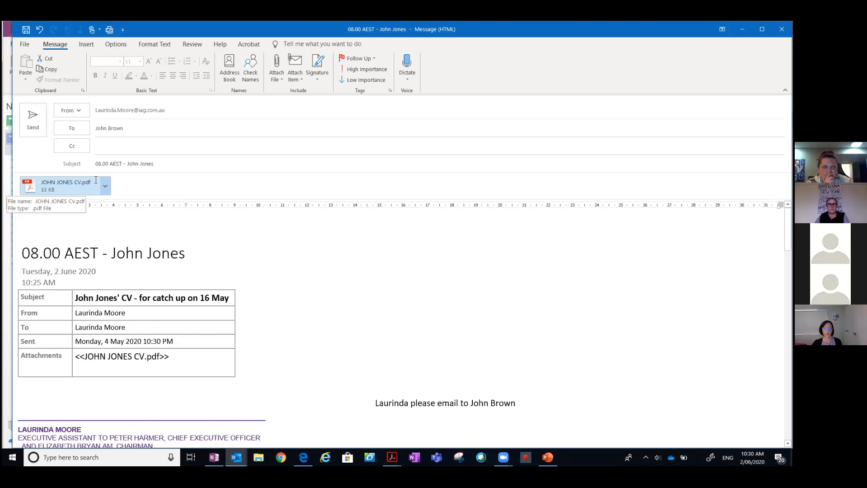
Step: Remove the CV PDF attachment from the email draft and check the remaining body content
key("Delete")
scroll(475, 377, "down", 3)
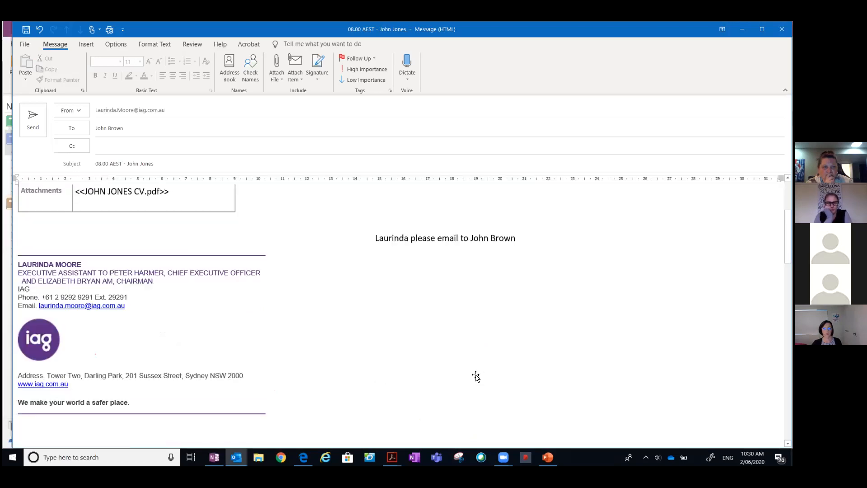
scroll(477, 377, "up", 10)
scroll(477, 376, "down", 5)
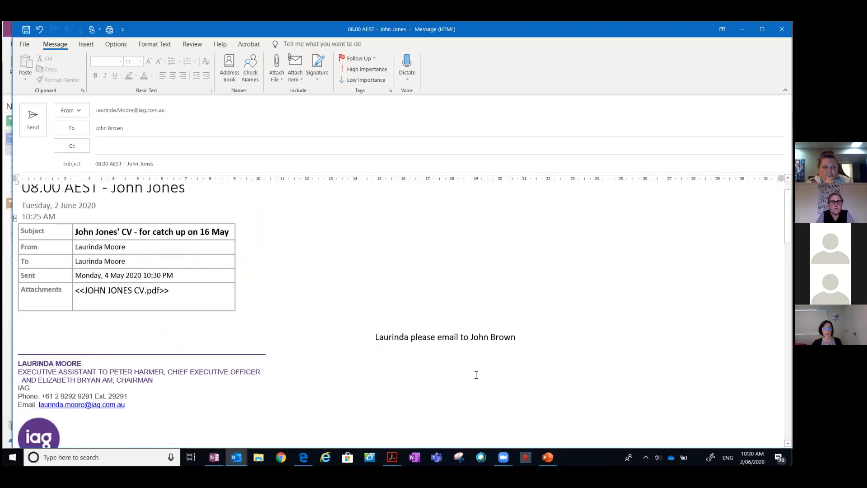
scroll(477, 375, "up", 1)
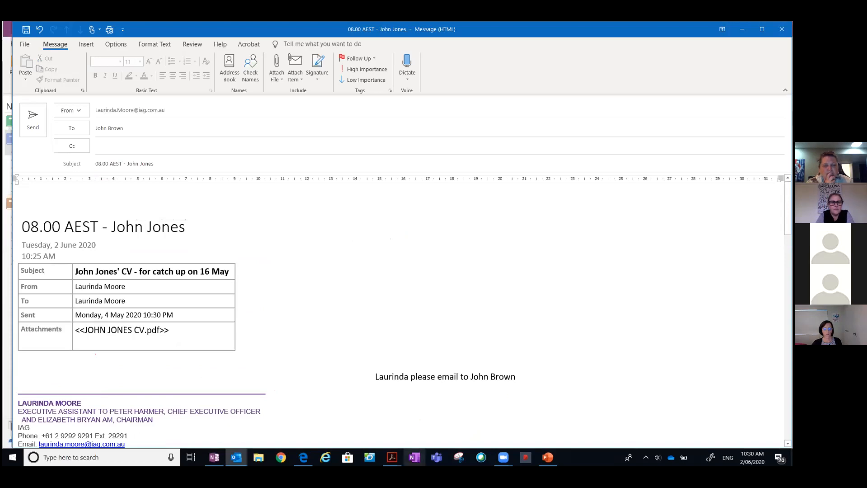
Step: Switch back to the OneNote page and delete the note asking for it to be emailed
mouse_move(214, 458)
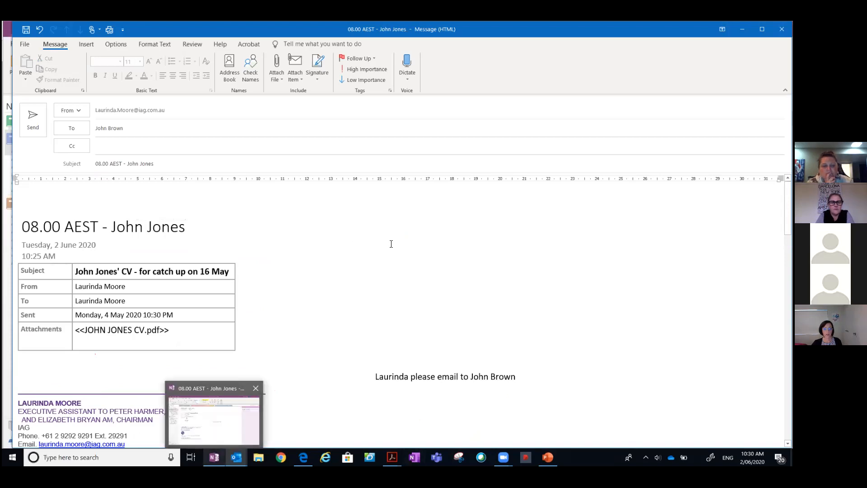
left_click(210, 437)
triple_click(439, 252)
key("Delete")
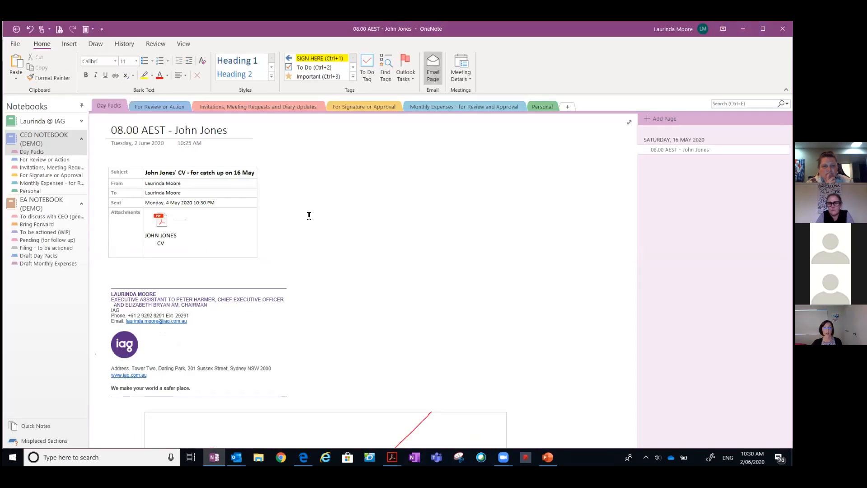
Step: Print the page to Adobe PDF and save the file as Day Packs on the Desktop
right_click(341, 225)
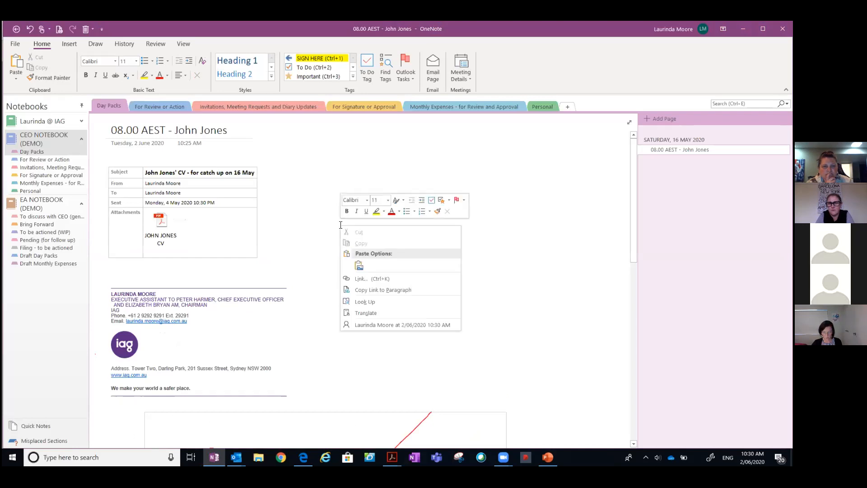
left_click(301, 188)
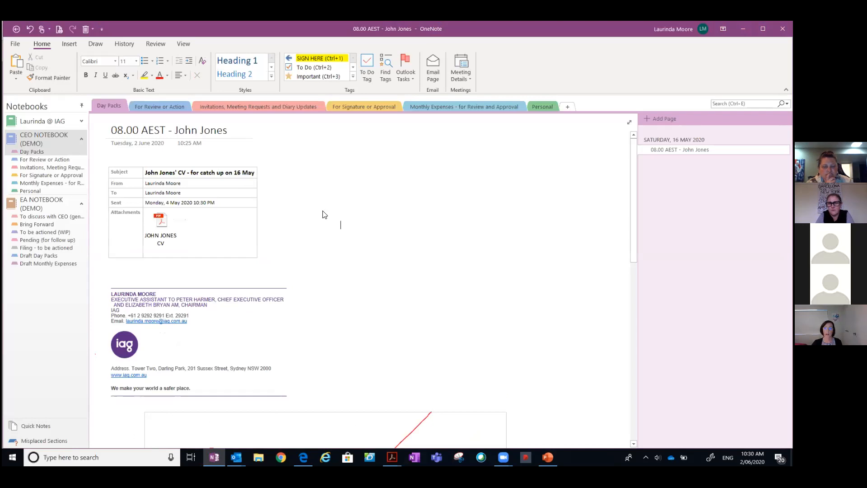
key("ctrl+p")
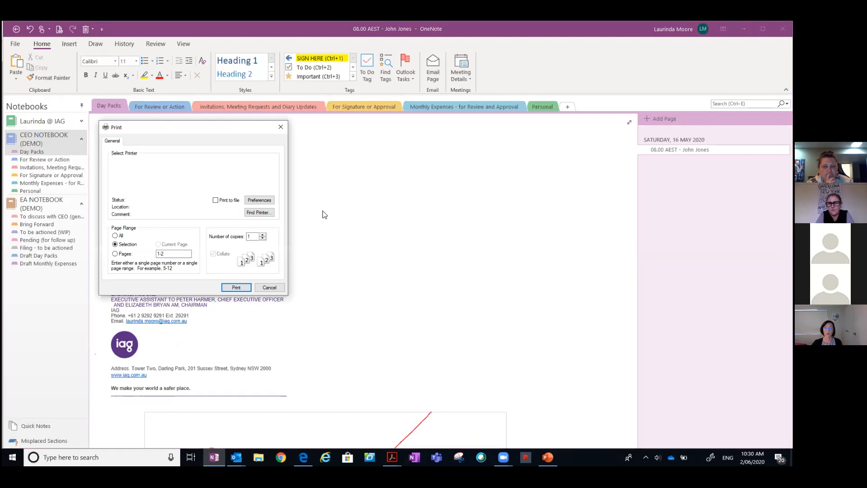
left_click(136, 190)
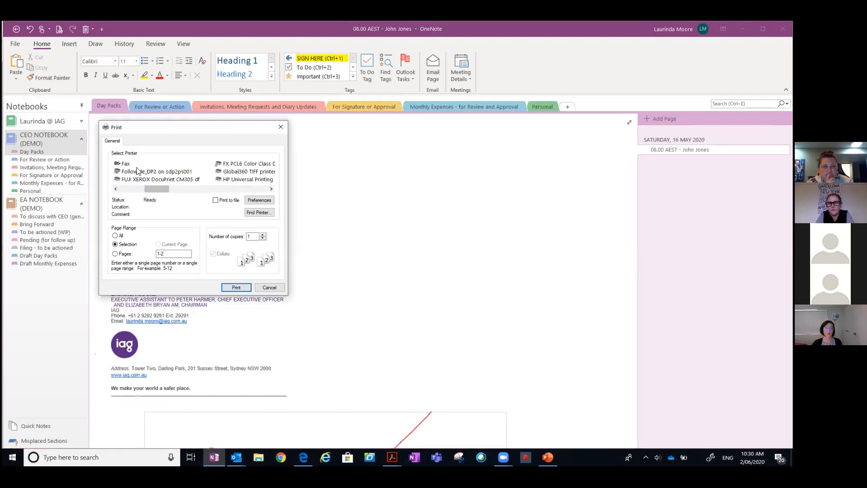
left_click(136, 167)
left_click(235, 288)
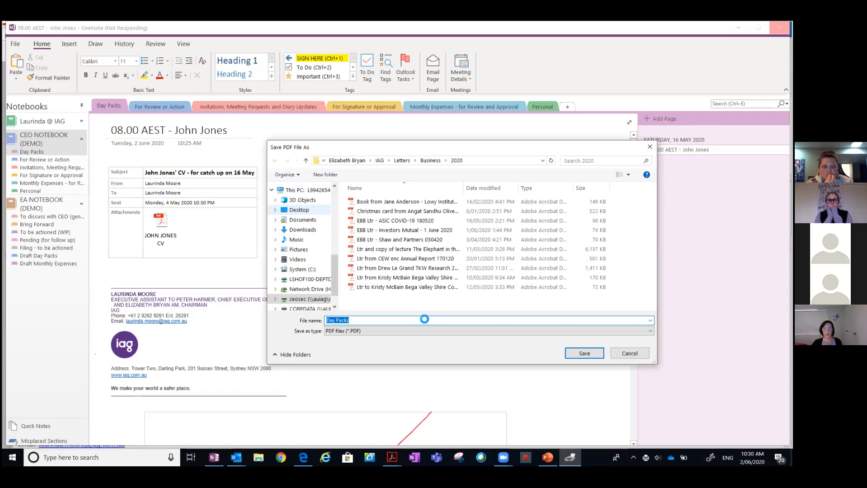
left_click(283, 211)
key("Return")
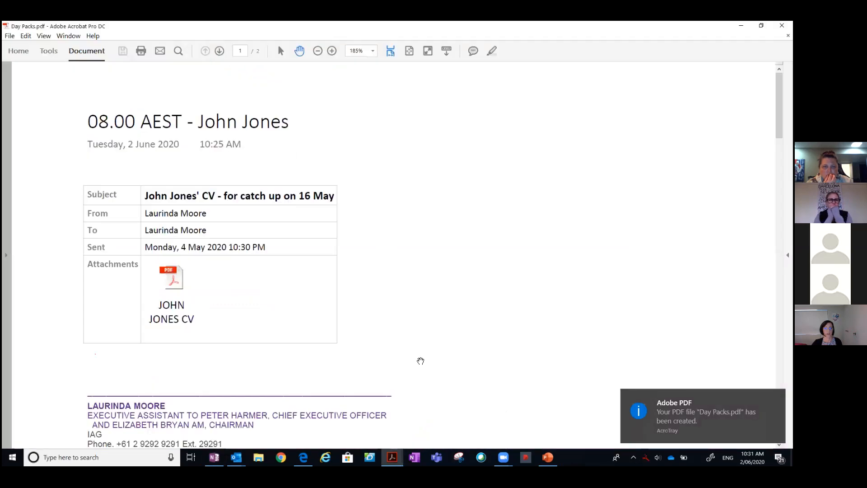
Step: Examine the email details, handwritten marks, highlight and note in the Day Packs PDF
scroll(421, 361, "down", 6)
scroll(421, 361, "down", 3)
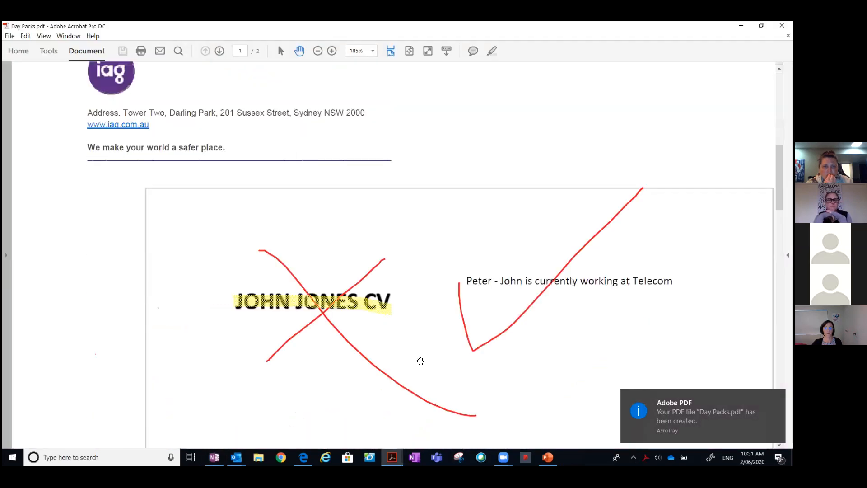
scroll(420, 361, "down", 6)
scroll(420, 361, "up", 3)
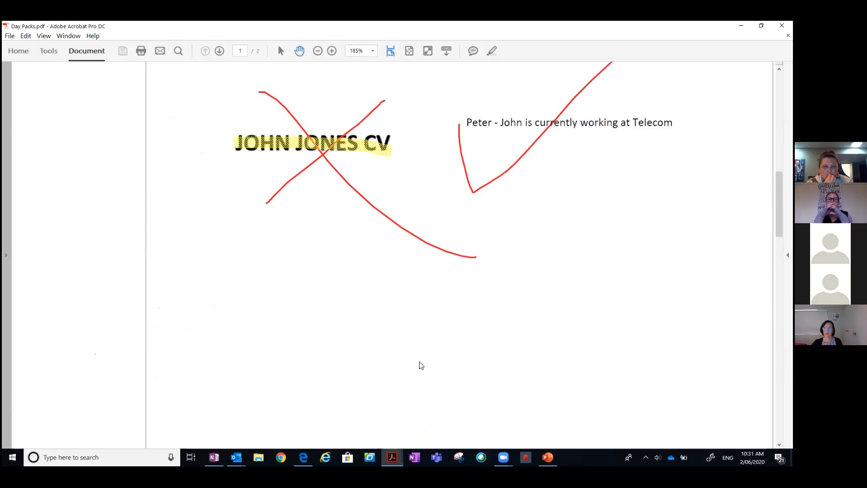
Step: Return to the OneNote page and close the open email draft without sending it
left_click(214, 457)
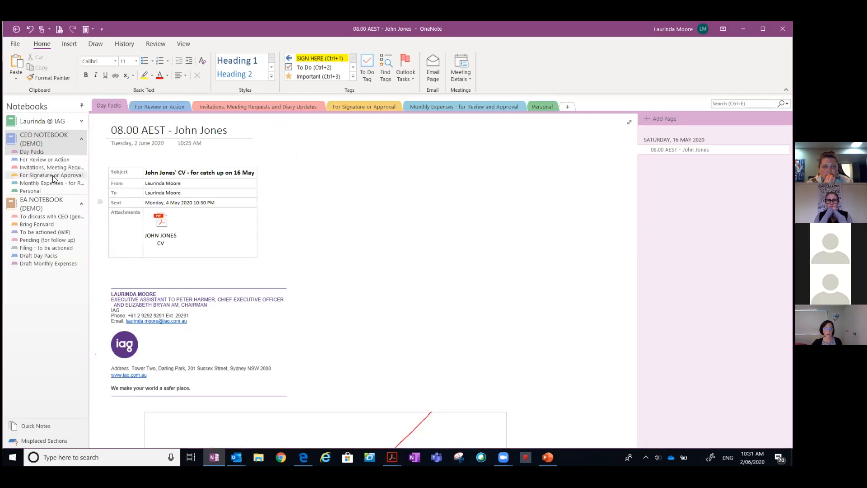
left_click(236, 457)
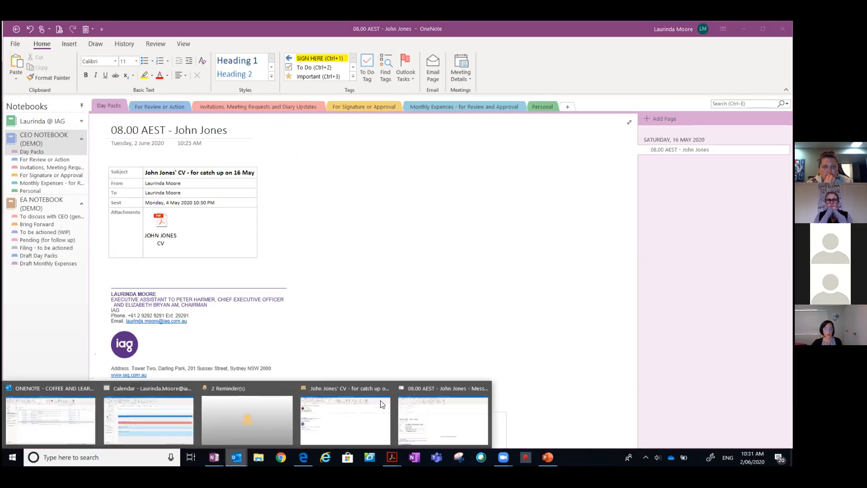
mouse_move(476, 389)
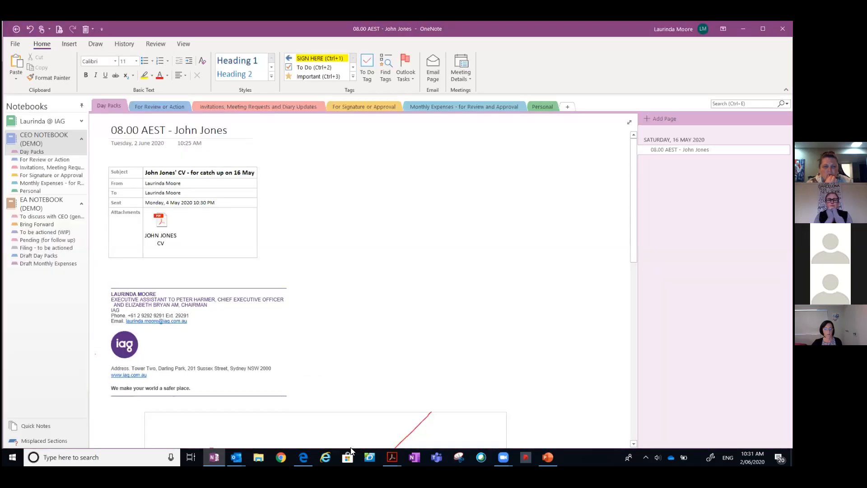
Step: Check the OneNote Coffee and Learn mail folder in Outlook, and open OneNote's For Review or Action section in the CEO notebook
left_click(237, 457)
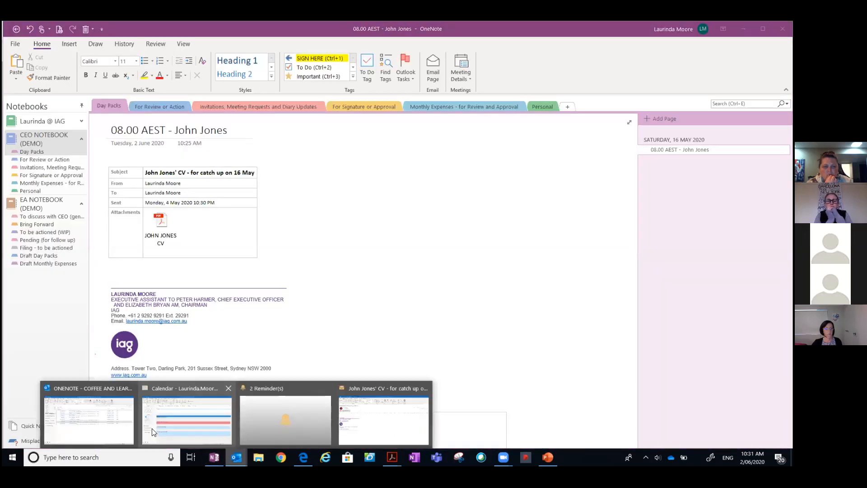
left_click(129, 418)
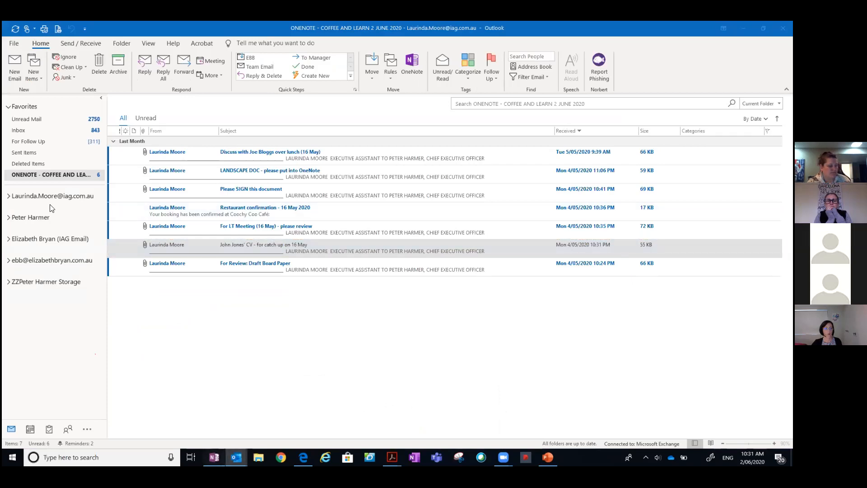
left_click(50, 161)
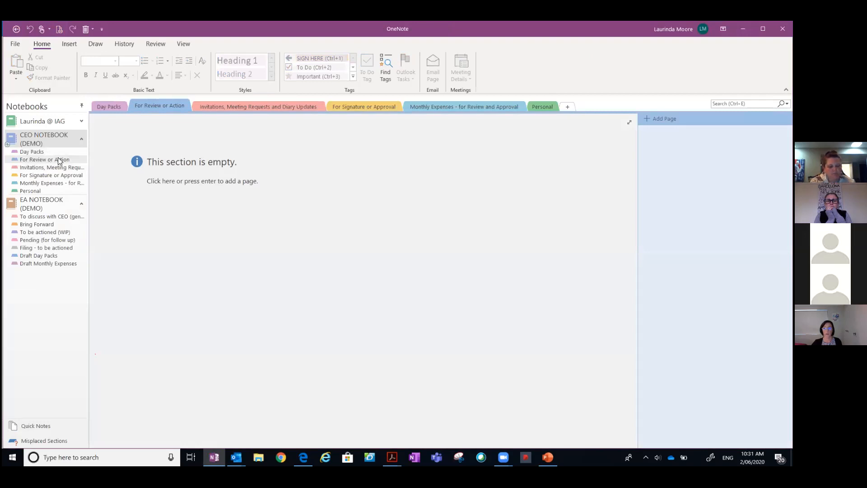
Step: Add a blank page, and send the "For Review: Draft Board Paper" email from Outlook to the CEO notebook's For Review or Action section
left_click(643, 121)
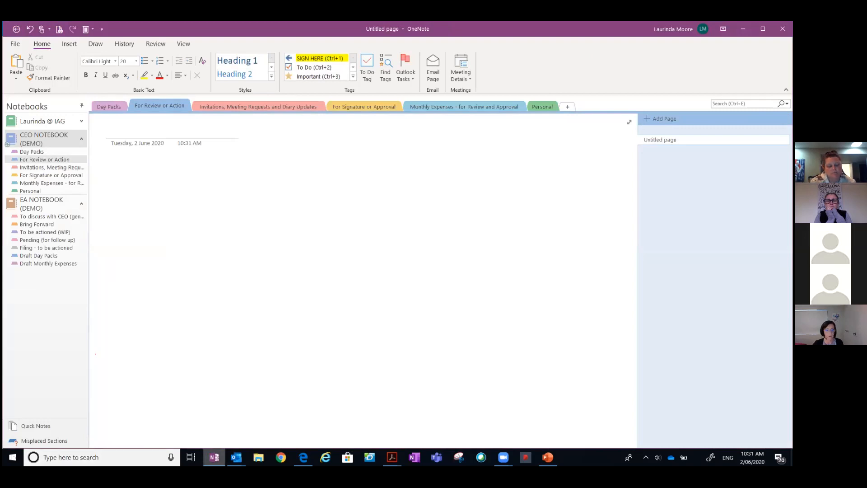
left_click(236, 458)
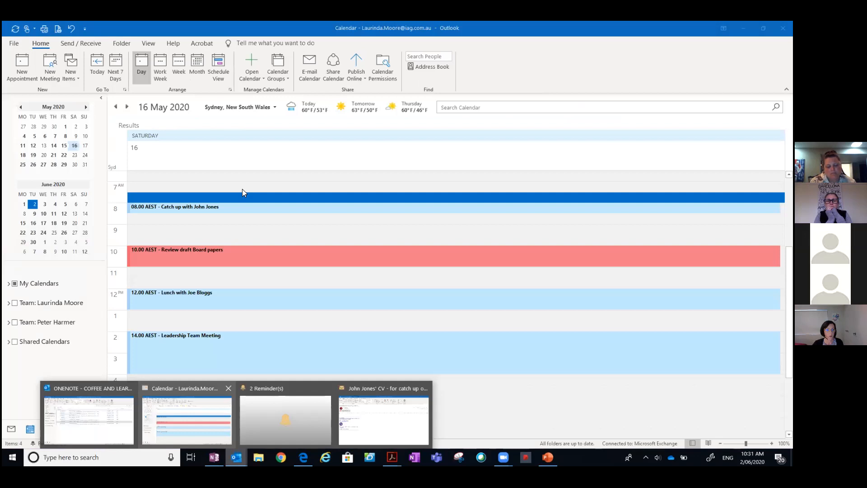
left_click(89, 420)
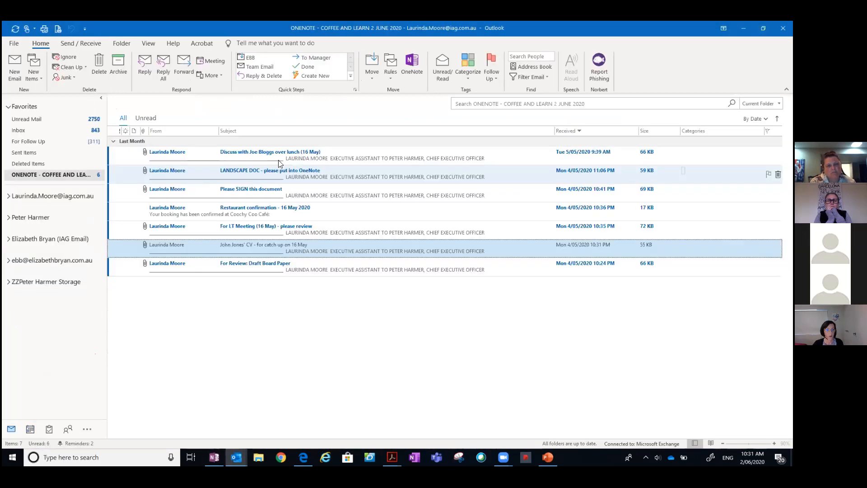
left_click(269, 265)
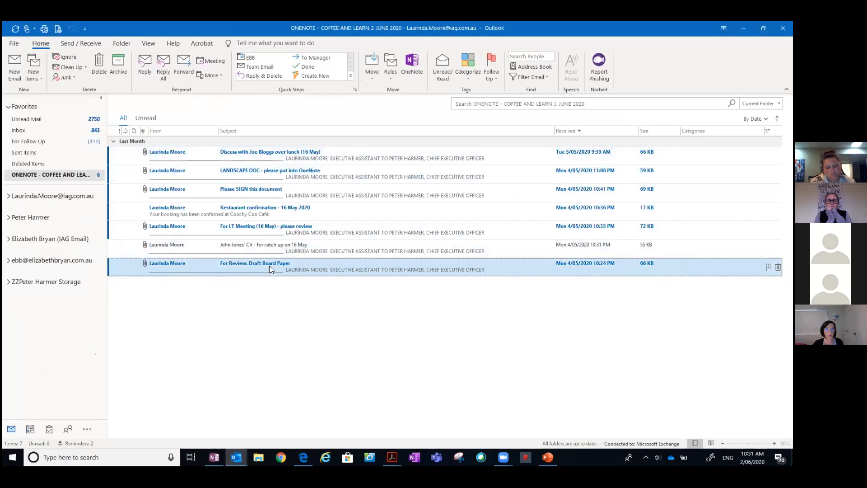
left_click(419, 67)
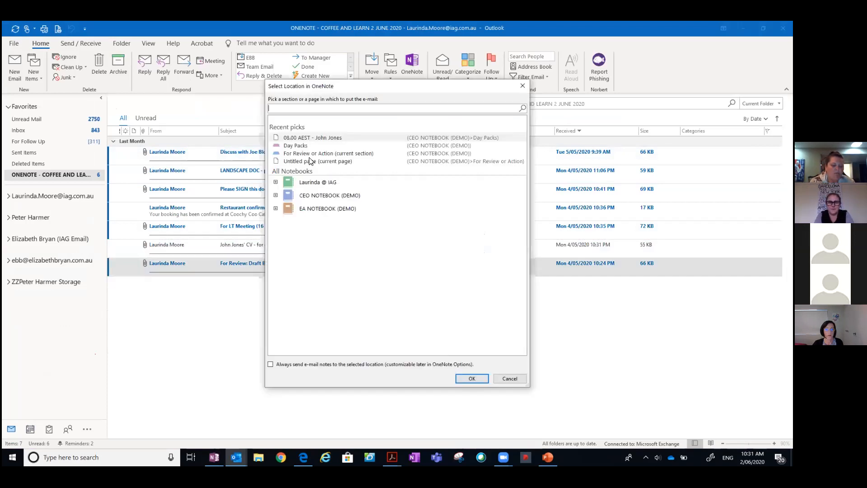
left_click(275, 195)
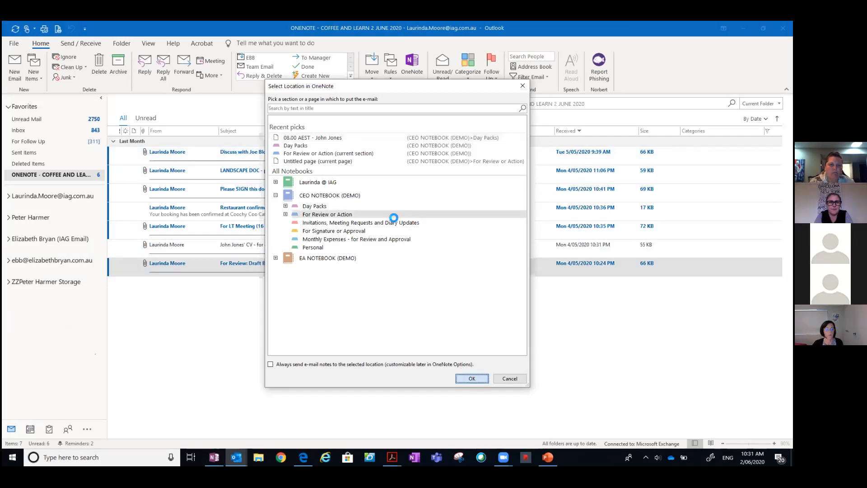
double_click(394, 215)
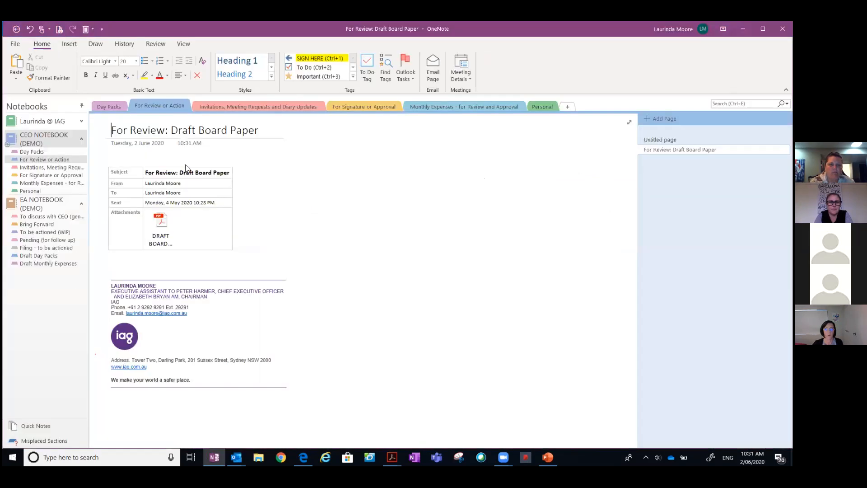
Step: Open the attached draft board paper PDF and print it with Send To OneNote 2016 onto the "For Review: Draft Board Paper" page
double_click(161, 221)
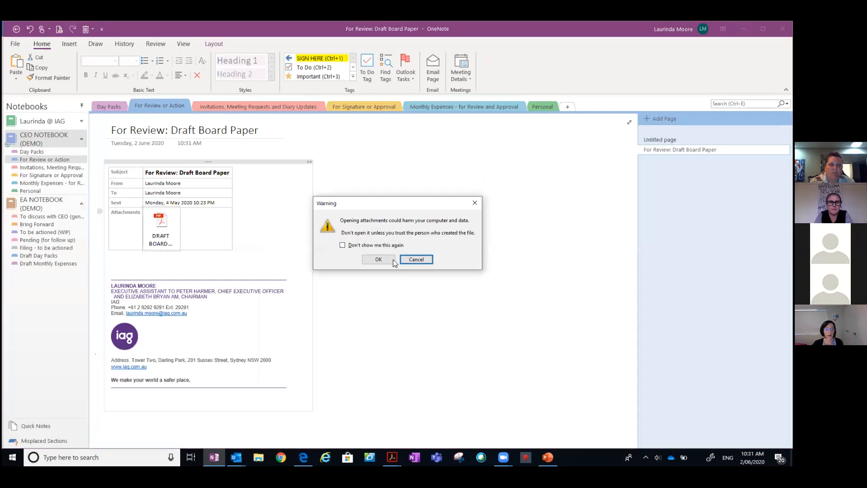
left_click(379, 259)
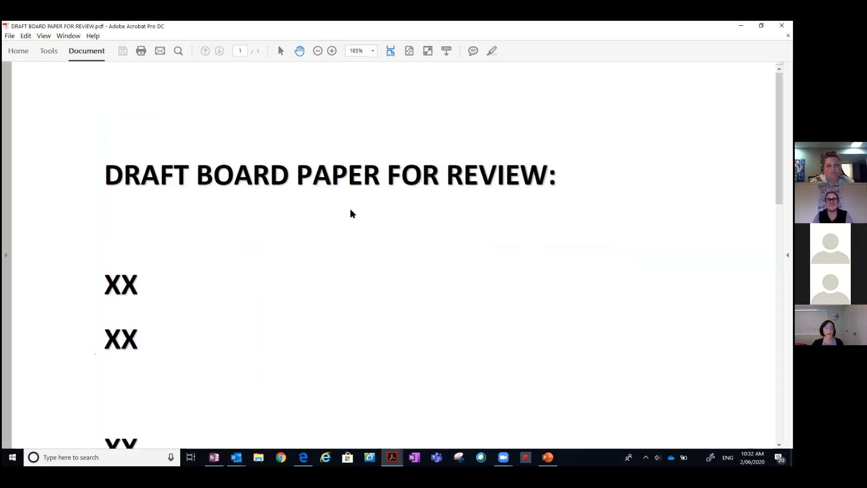
key("ctrl+p")
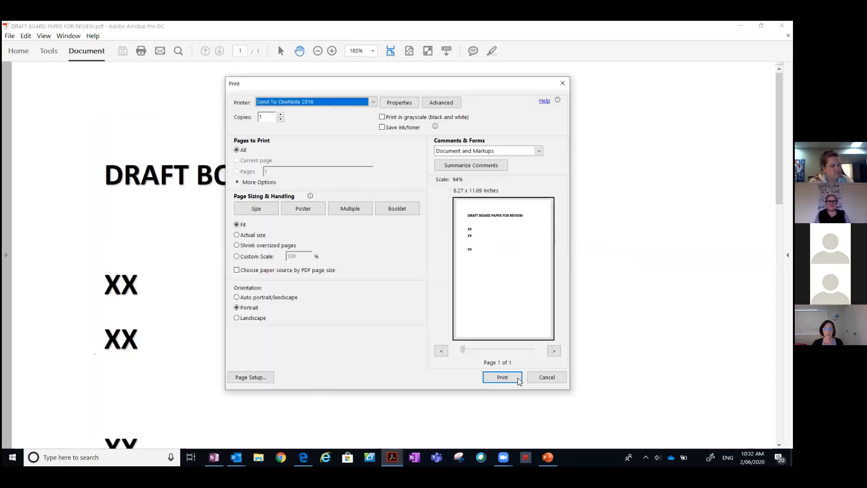
left_click(519, 379)
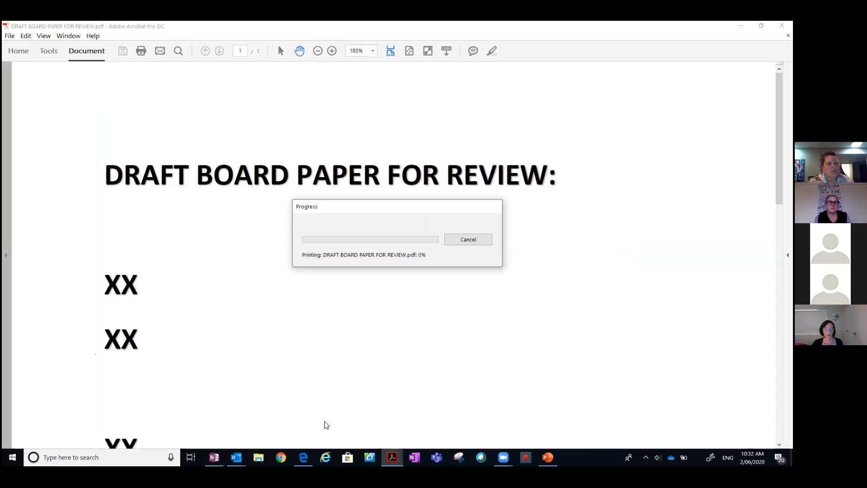
mouse_move(214, 457)
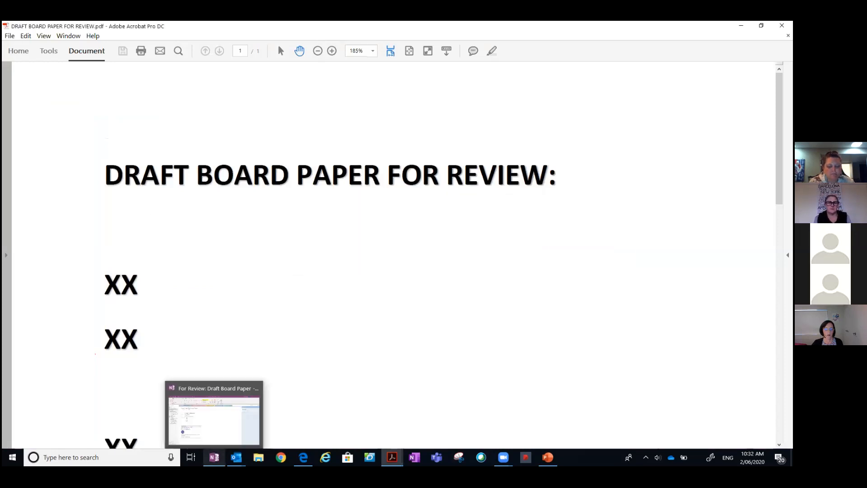
left_click(222, 421)
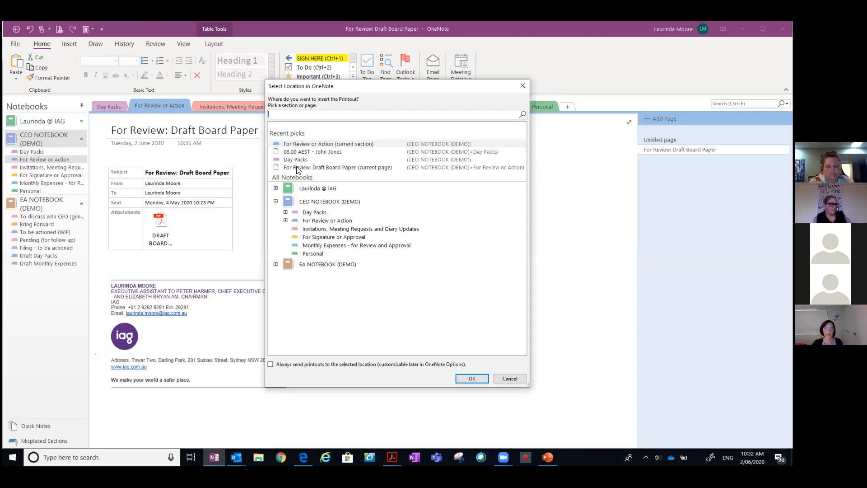
left_click(286, 221)
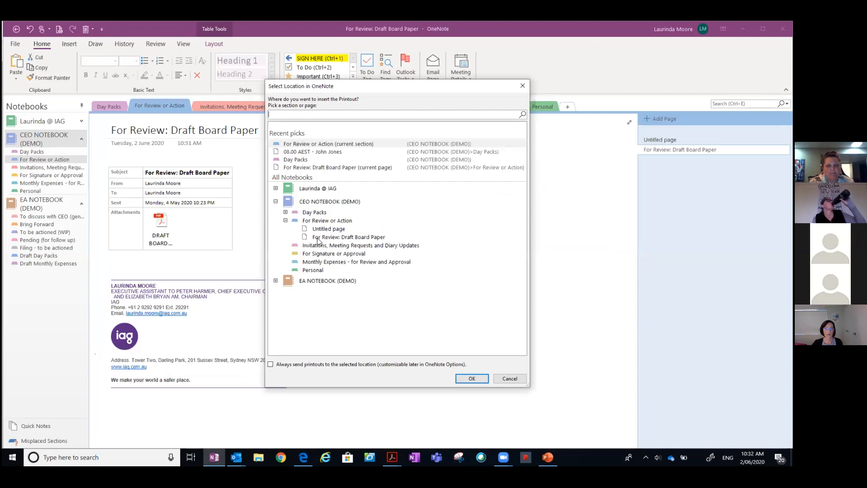
left_click(461, 379)
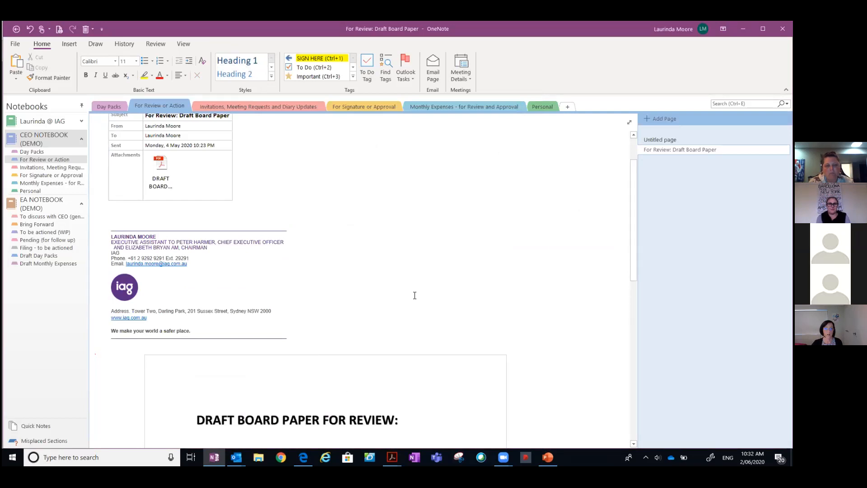
Step: Adjust the vertical space between the email signature and the board paper printout so the printout sits slightly lower
scroll(389, 329, "down", 2)
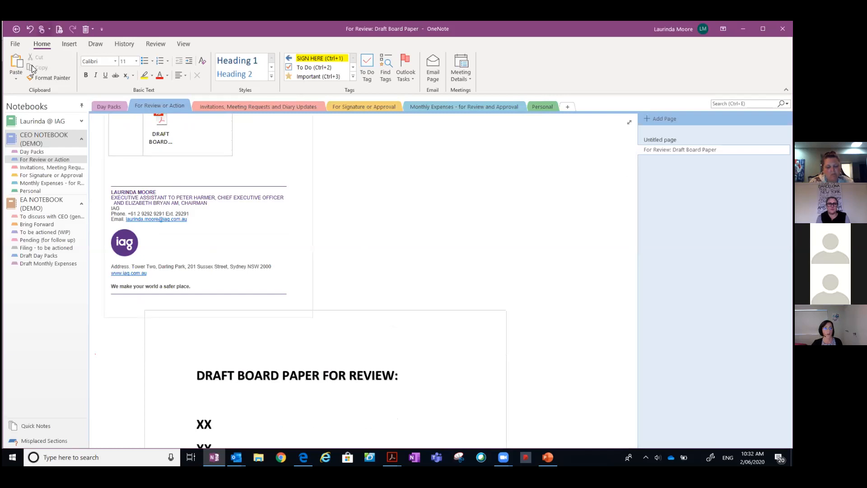
scroll(32, 68, "down", 1)
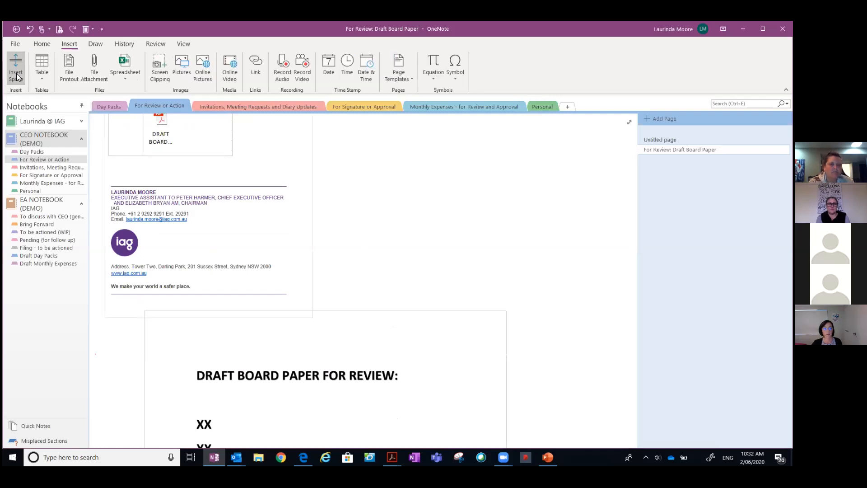
left_click(16, 67)
left_click_drag(139, 313, 141, 421)
left_click(20, 65)
left_click_drag(153, 401, 161, 300)
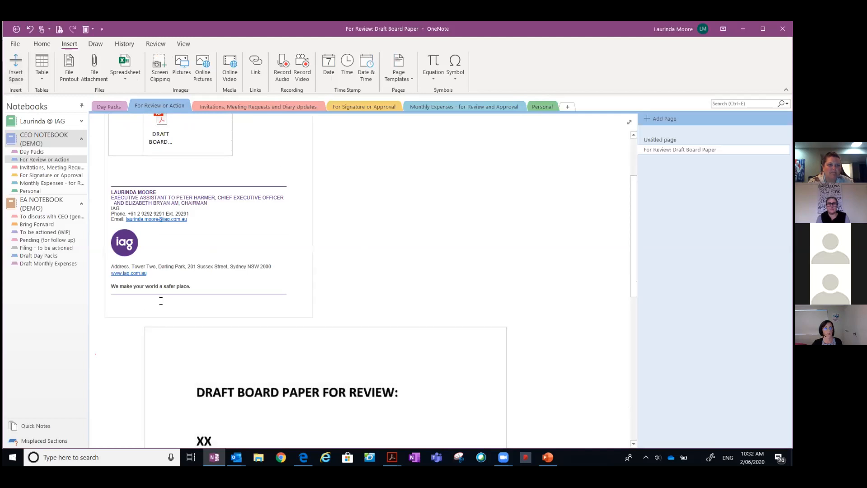
left_click(35, 43)
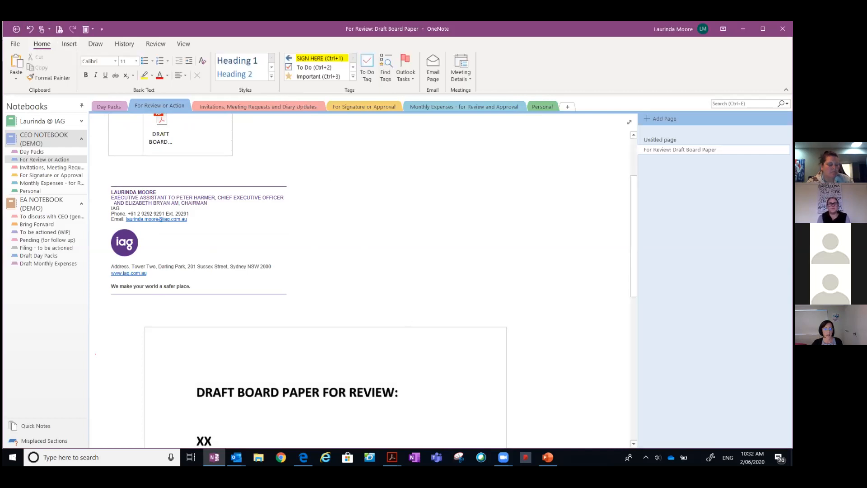
Step: Open the For Signature or Approval section and send the "Please SIGN this document" email from Outlook to it
left_click(45, 175)
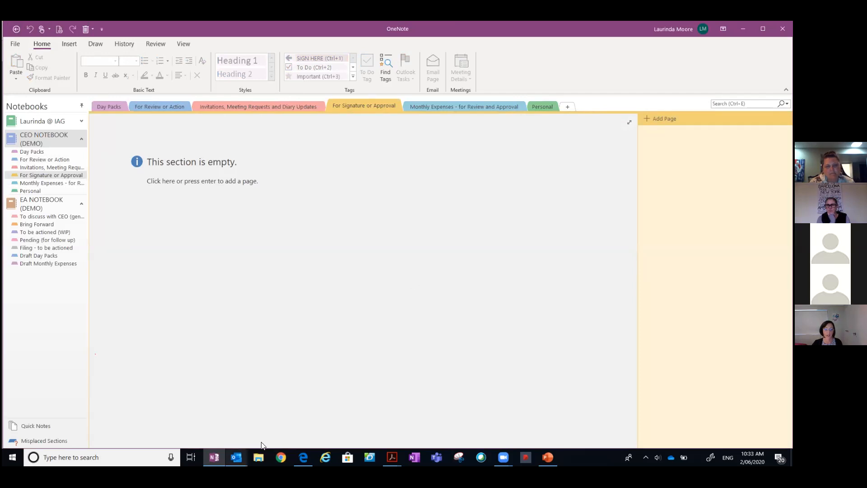
left_click(236, 458)
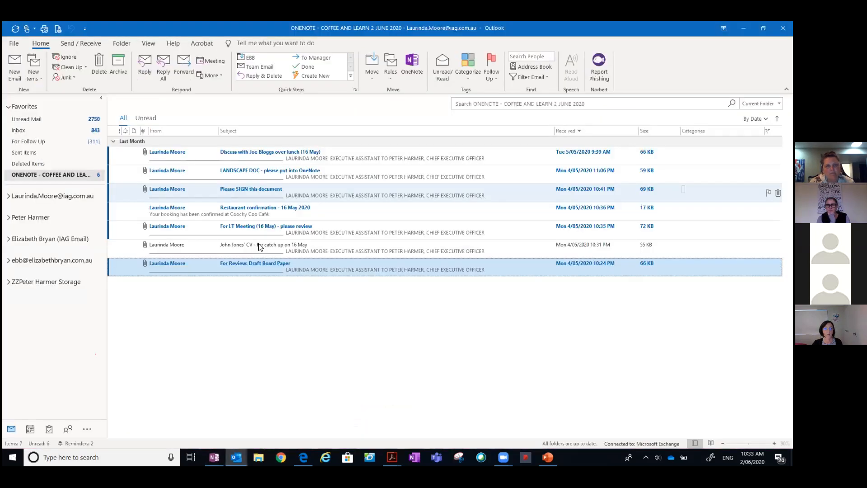
left_click(260, 198)
left_click(412, 66)
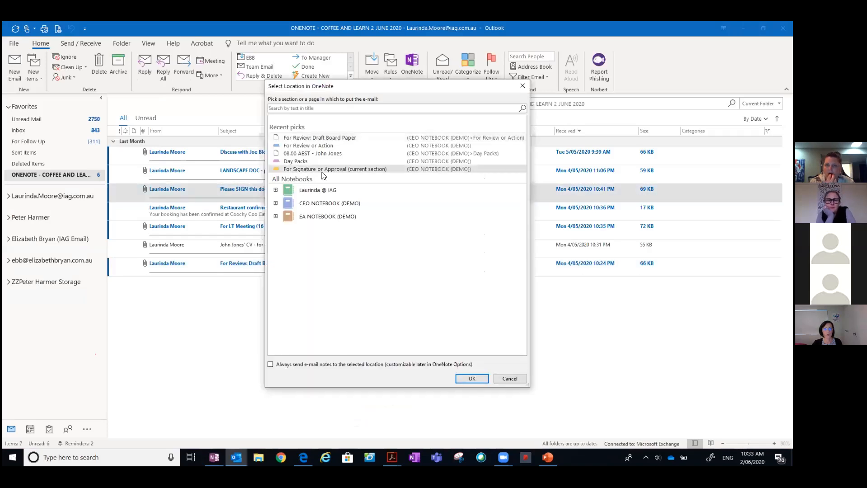
left_click(467, 383)
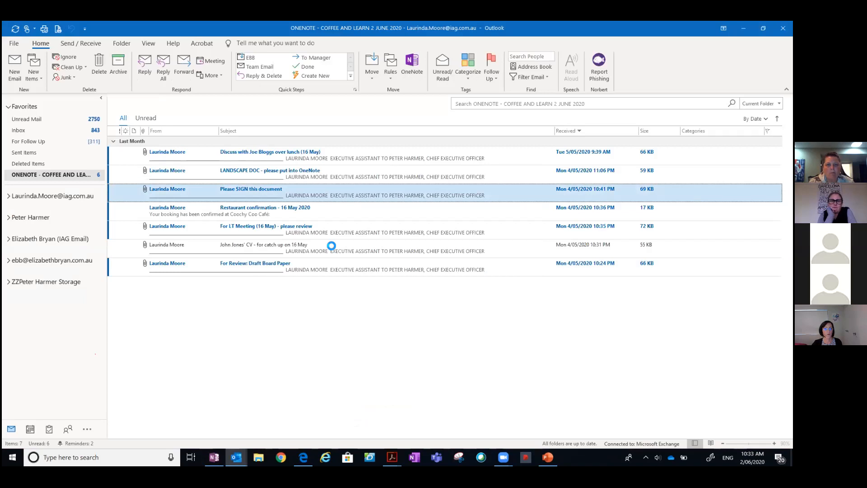
Step: Open the attached FOR SIGNATURE PDF and print it to OneNote onto the "Please SIGN this document" page
double_click(167, 228)
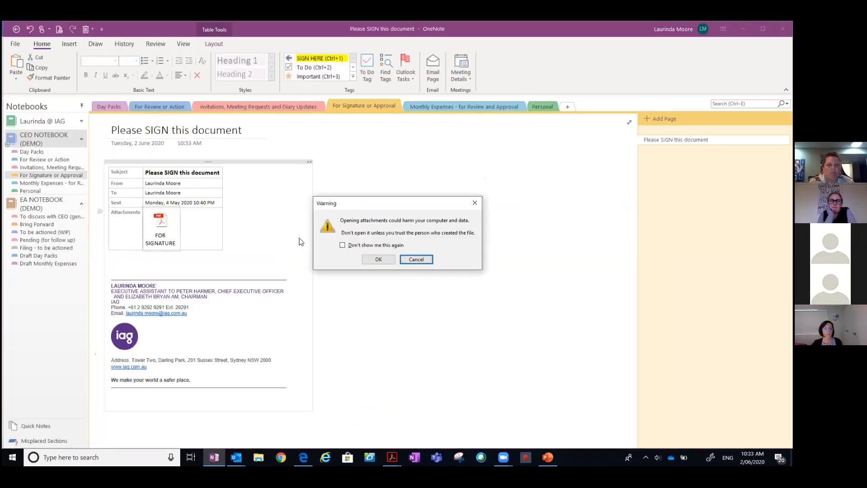
left_click(379, 260)
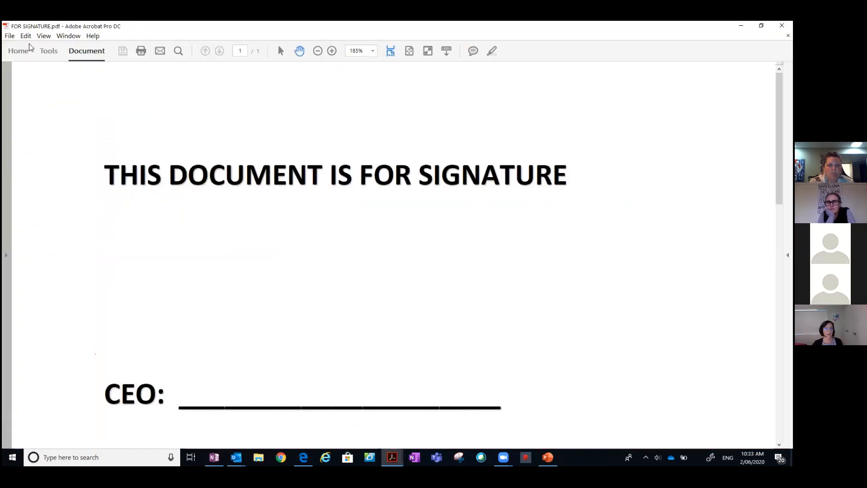
key("ctrl+p")
left_click(501, 382)
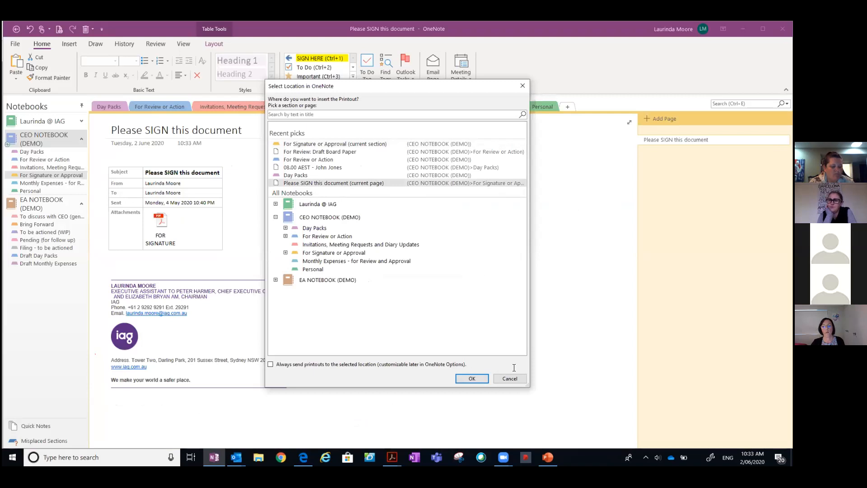
scroll(524, 388, "up", 6)
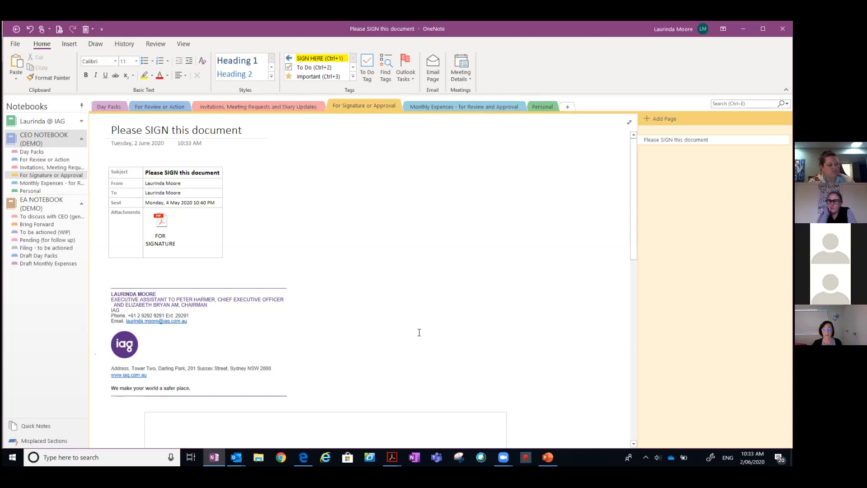
scroll(419, 332, "down", 3)
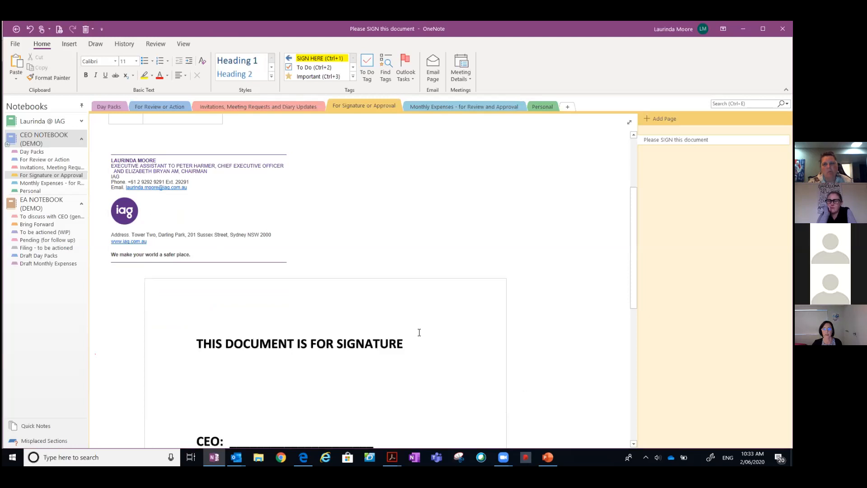
scroll(419, 333, "down", 3)
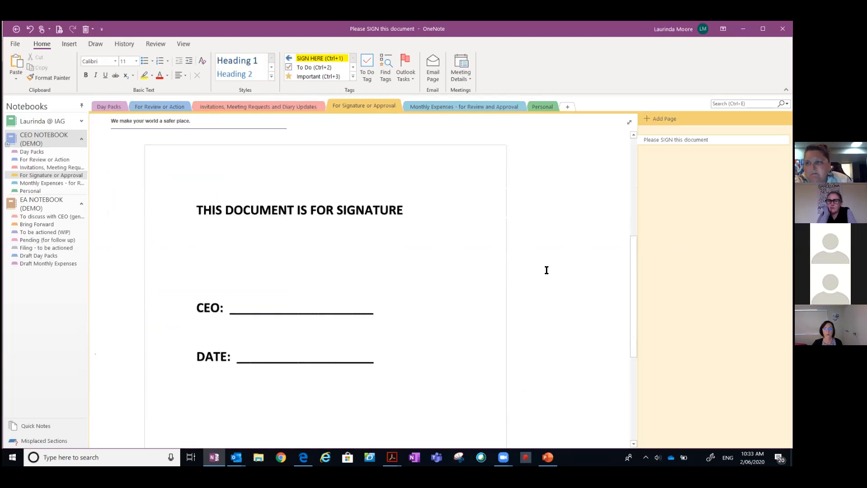
Step: Handwrite a mock signature with the red pen above the CEO line, and return to the Type tool
left_click(70, 43)
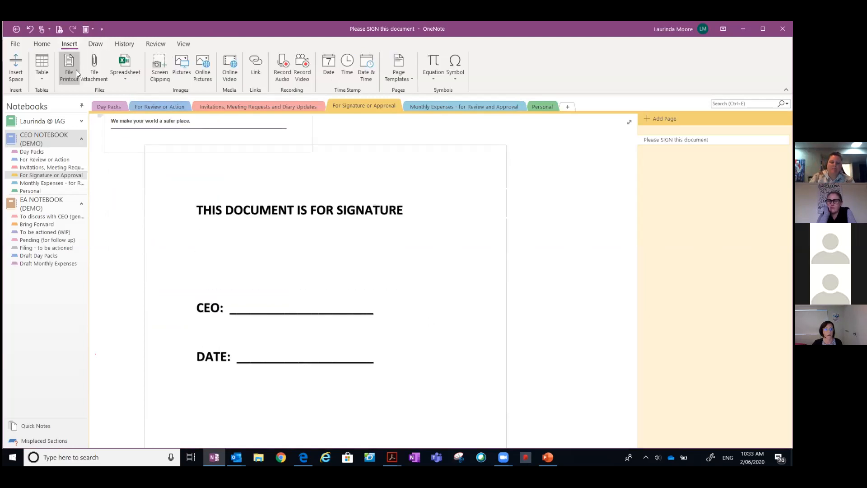
left_click(95, 43)
left_click(99, 74)
mouse_move(266, 302)
left_mouse_down()
mouse_move(298, 277)
mouse_move(412, 289)
left_mouse_up()
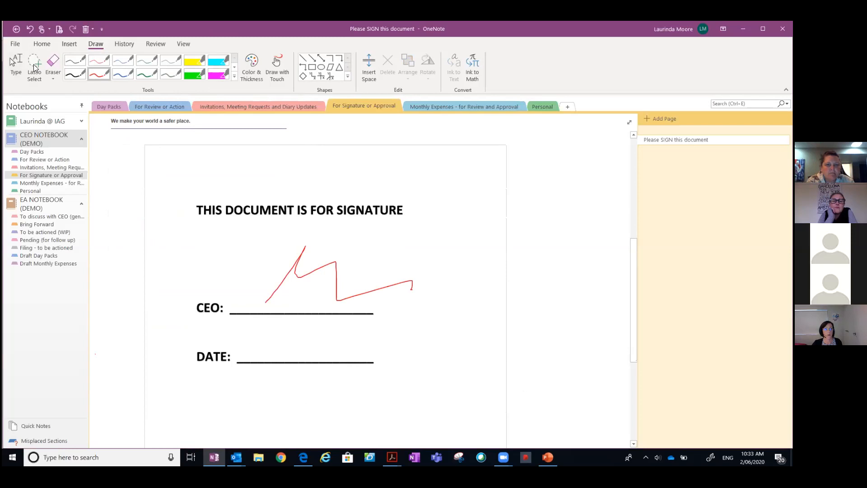
left_click(15, 63)
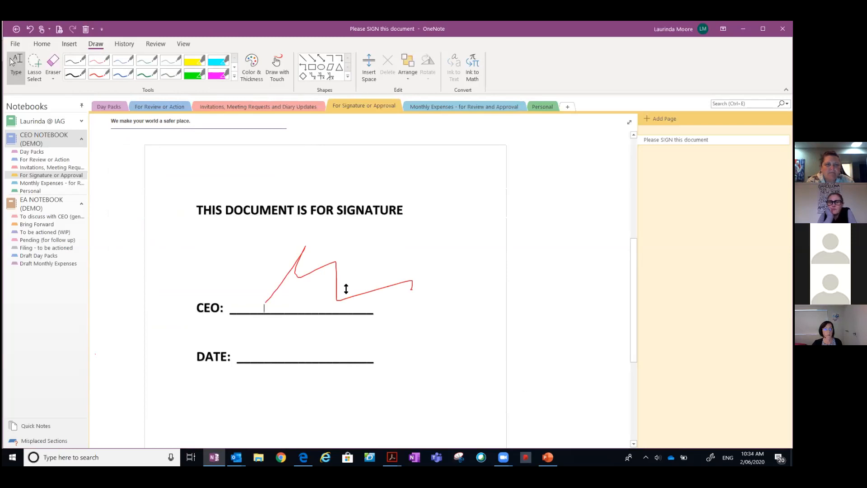
Step: Insert the CEO's signature picture from the 2016 subfolder of the Signature folder onto the page
left_click(68, 44)
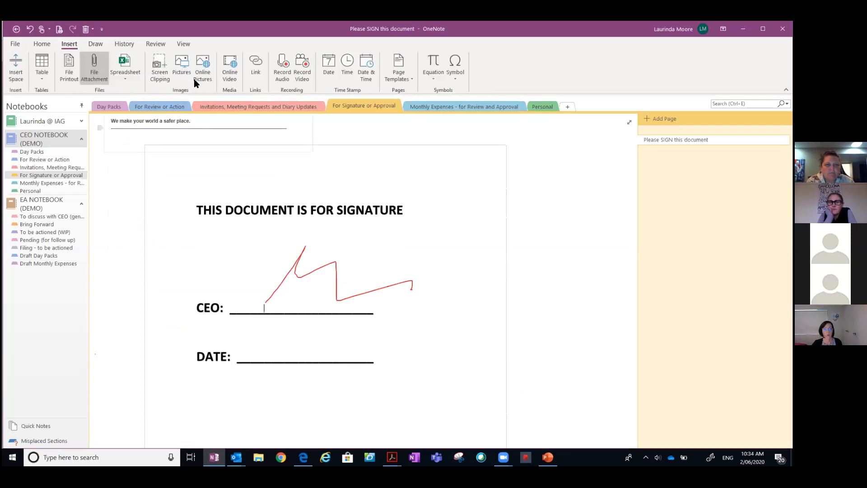
left_click(190, 75)
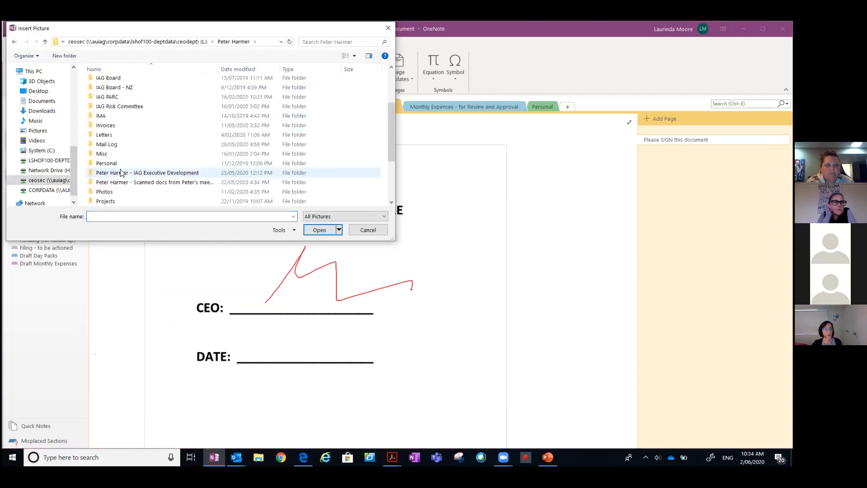
scroll(134, 195, "down", 3)
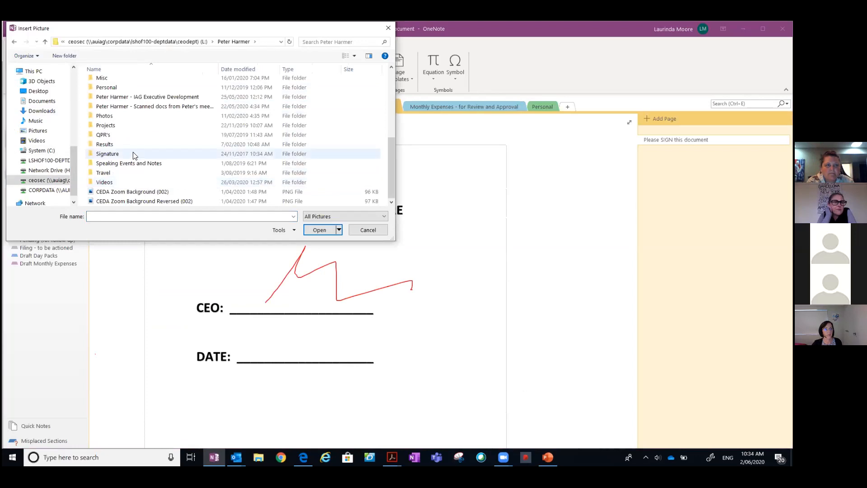
double_click(133, 83)
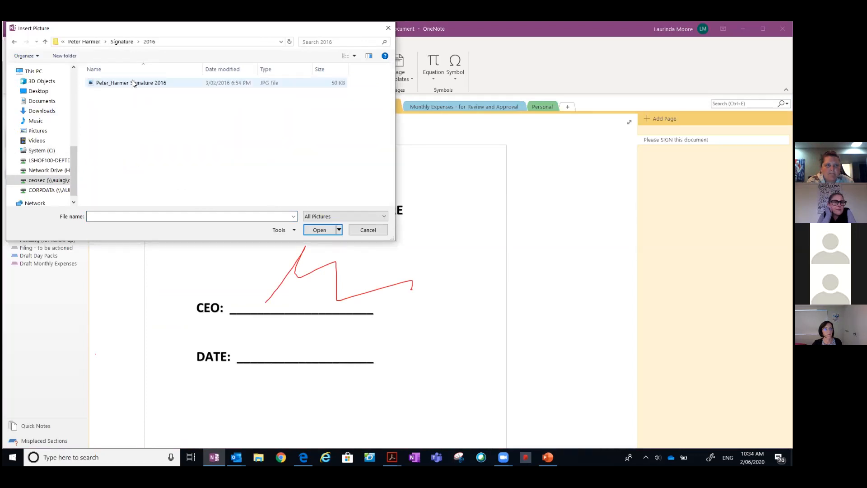
double_click(134, 82)
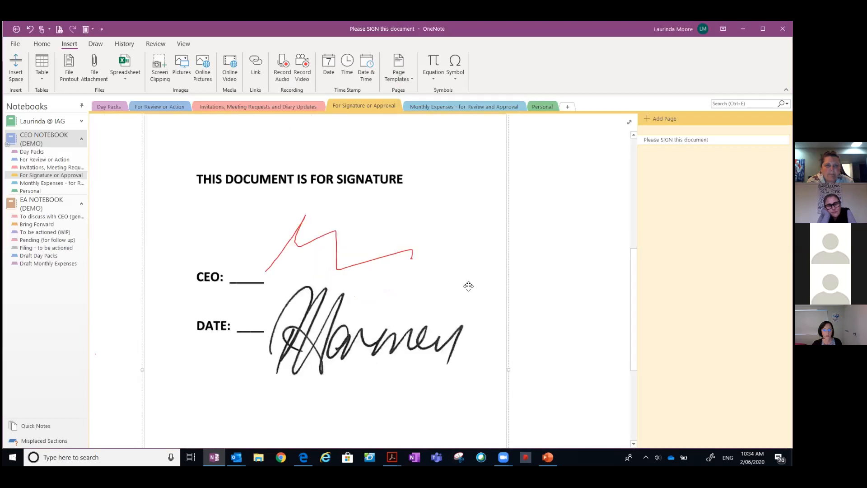
Step: Shrink the signature picture, delete the red handwritten signature, and place the picture on the CEO line
mouse_move(358, 335)
left_mouse_down()
mouse_move(534, 204)
mouse_move(464, 211)
mouse_move(437, 225)
left_mouse_up()
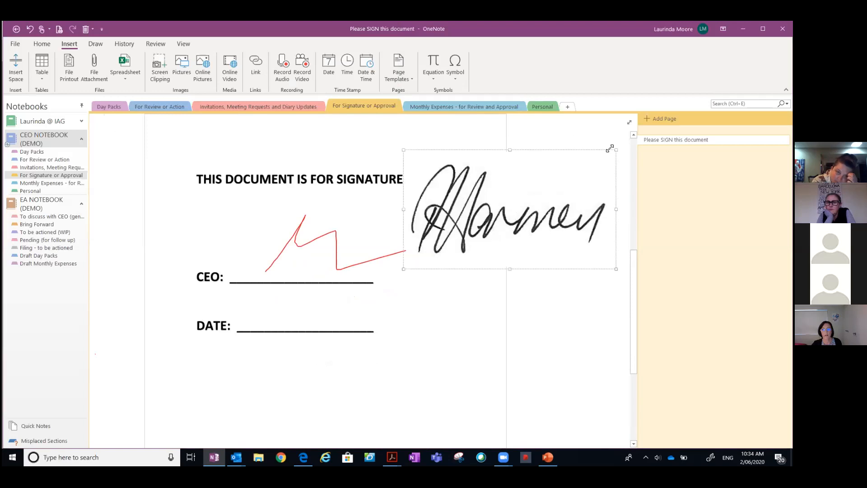
left_click_drag(616, 150, 494, 215)
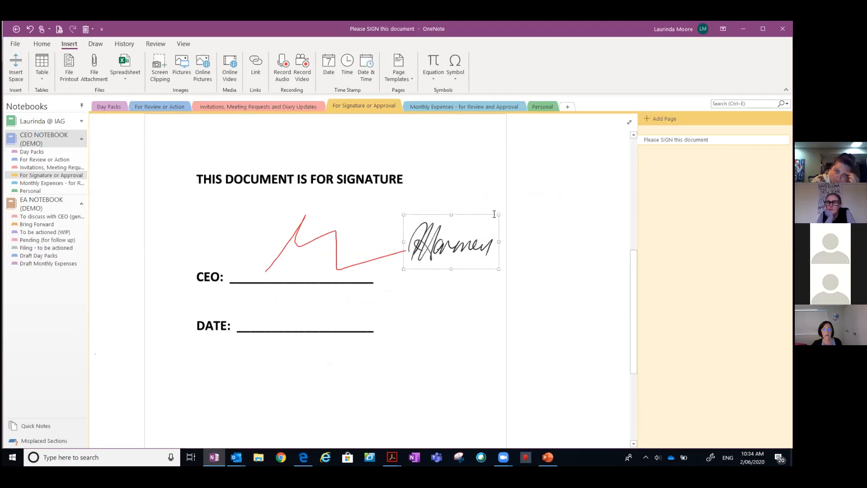
left_click(354, 263)
key("Delete")
left_click_drag(440, 248, 372, 250)
left_click_drag(458, 241, 275, 253)
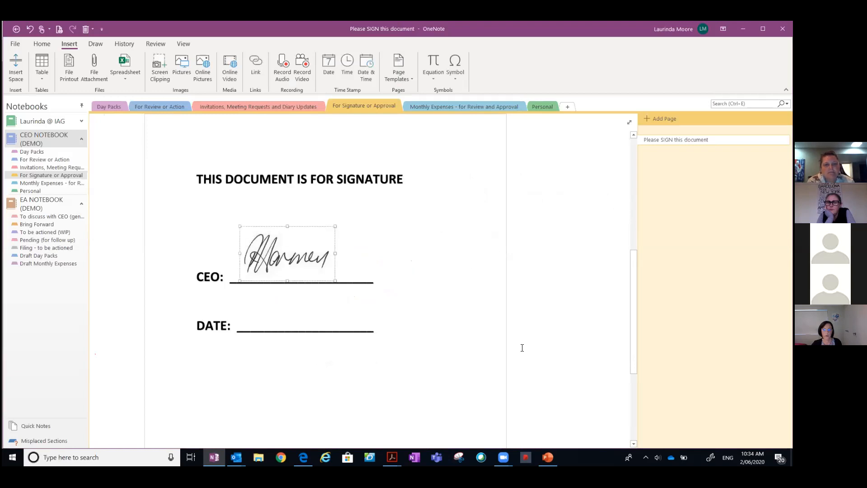
Step: Add the text "2 June 2020" to the page and place it on the DATE line
left_click(518, 324)
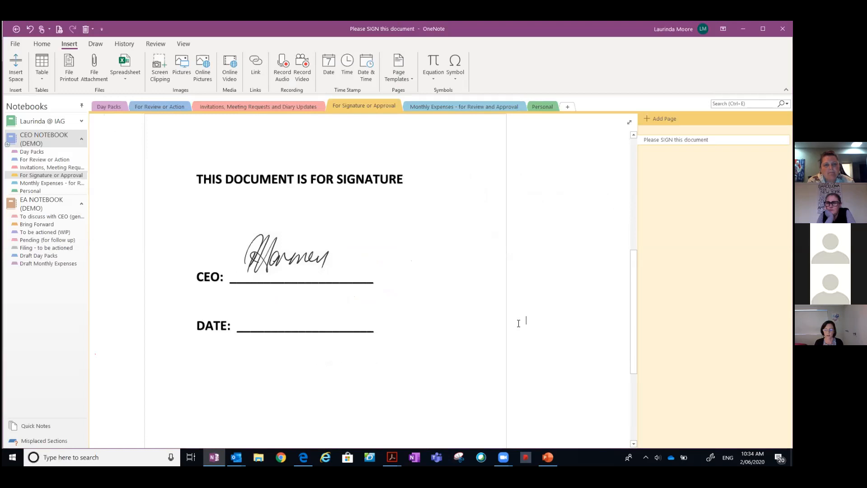
type("2 June 2020")
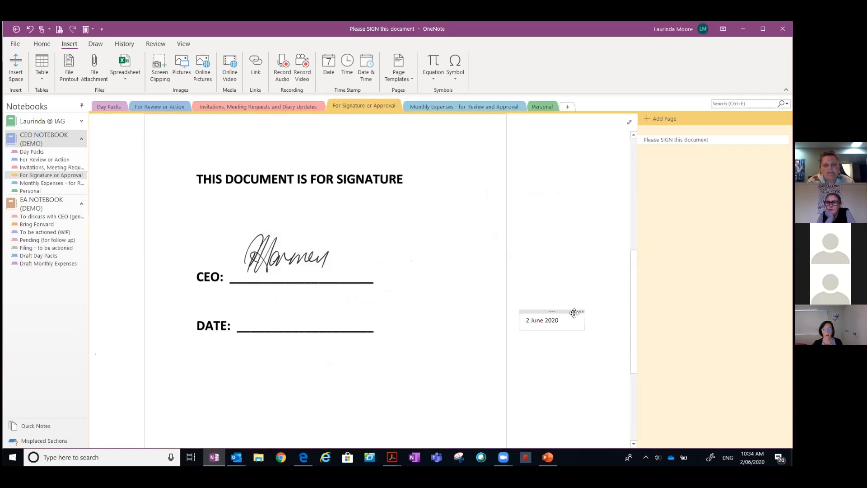
left_click_drag(574, 314, 301, 315)
left_click(528, 315)
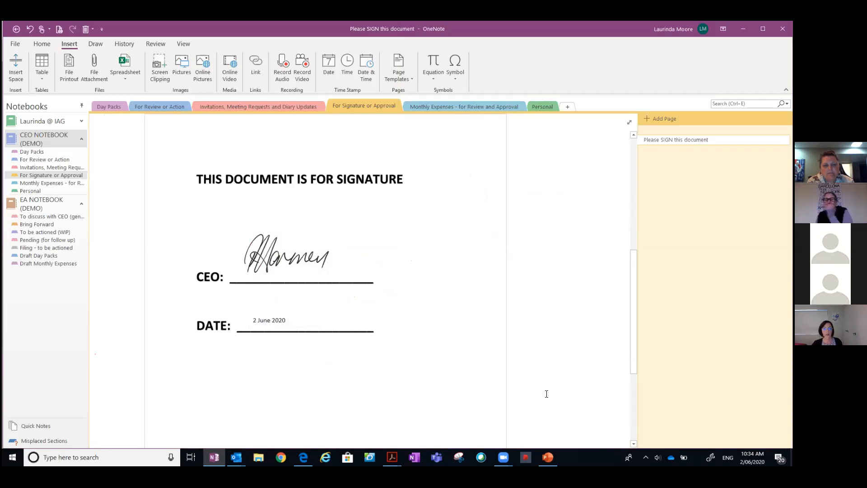
Step: Create an email from the signed page, look through its contents, and close the draft without sending it
scroll(342, 182, "up", 5)
scroll(343, 183, "down", 5)
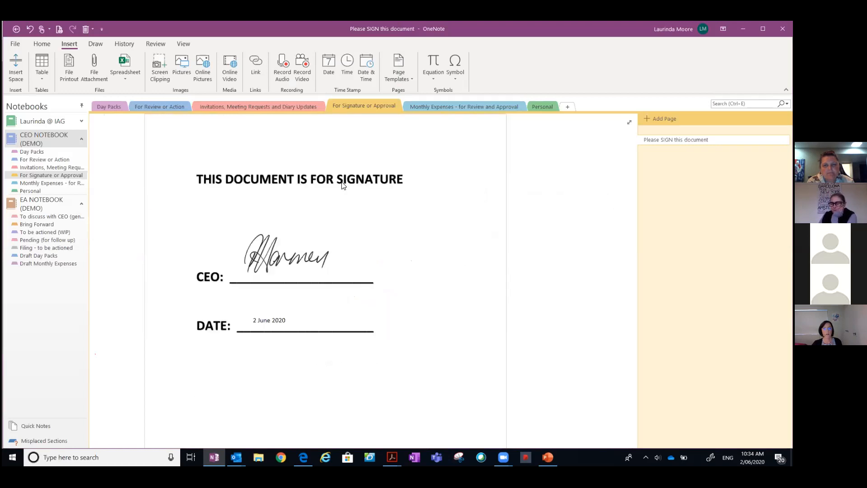
left_click(42, 44)
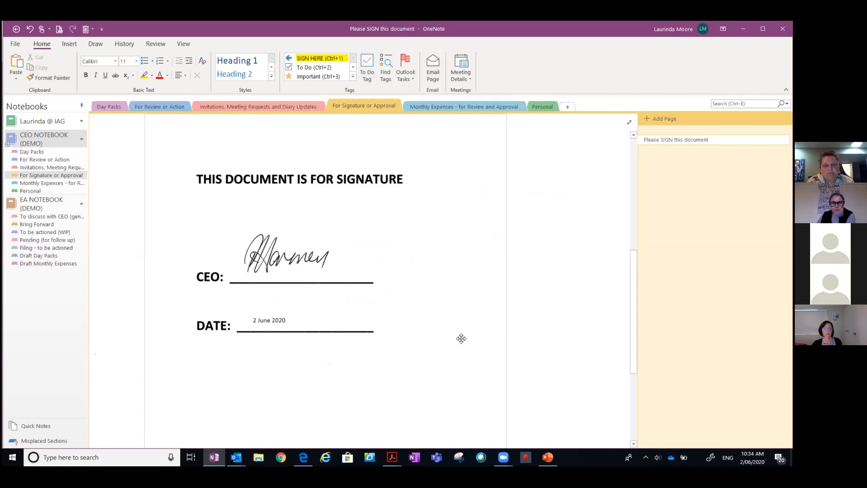
key("ctrl+shift+e")
scroll(241, 316, "down", 15)
scroll(241, 316, "up", 3)
scroll(303, 322, "up", 10)
left_click(782, 29)
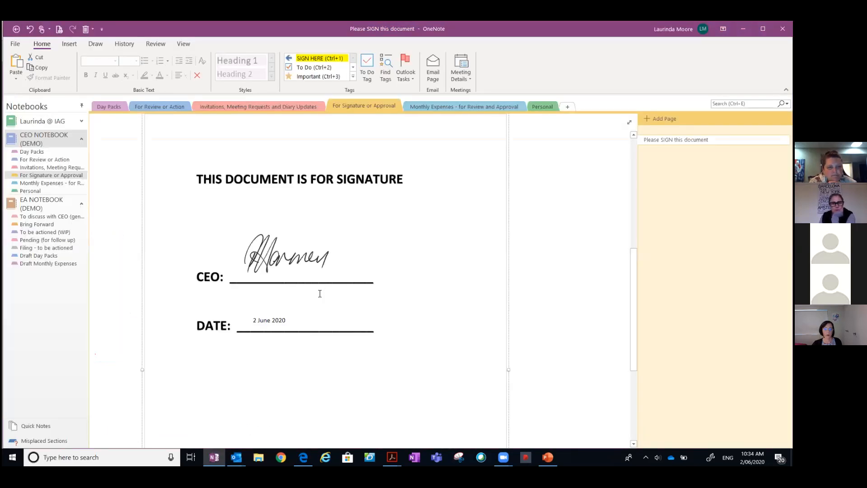
Step: Print the signed page to Adobe PDF, save it to the Desktop as "For Signature or Approval", and review the PDF
scroll(555, 256, "up", 6)
scroll(556, 253, "down", 5)
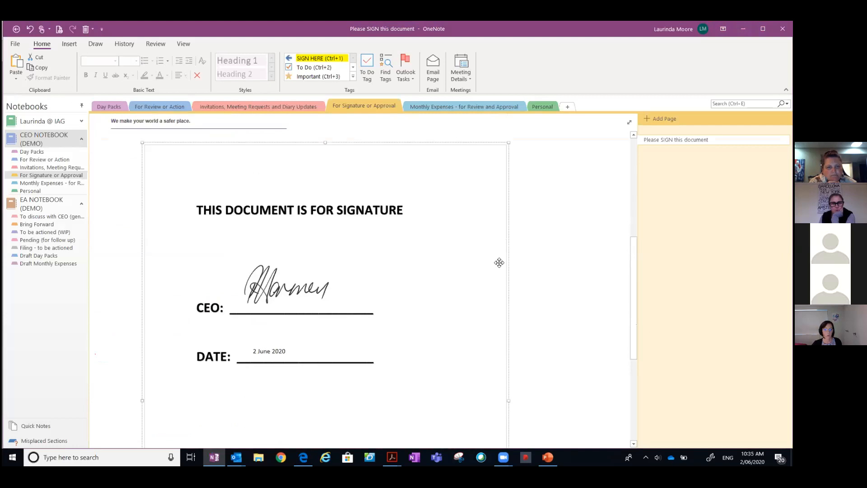
left_click(567, 294)
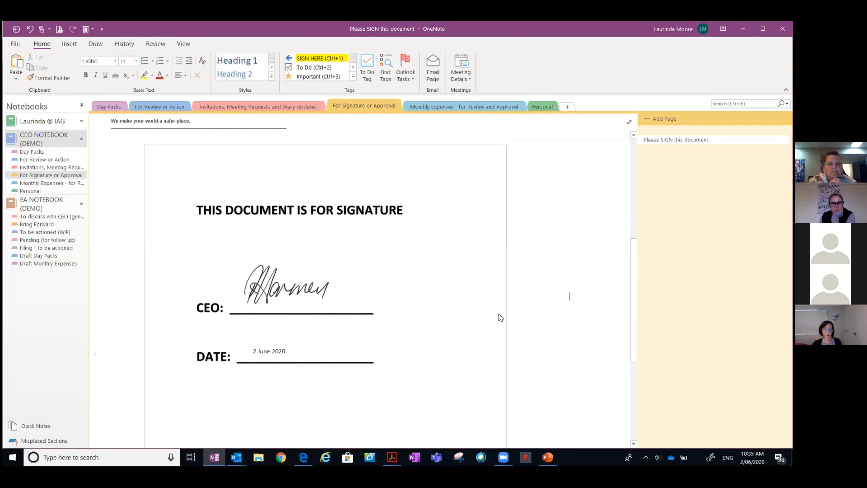
key("ctrl+p")
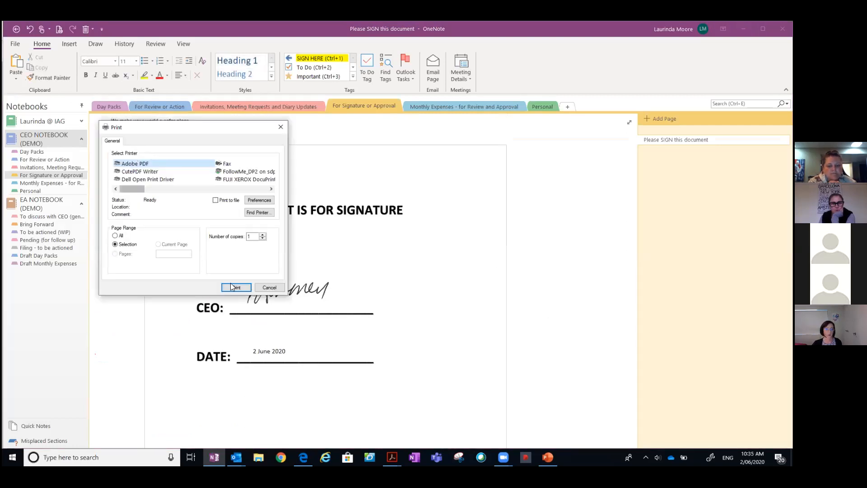
key("Return")
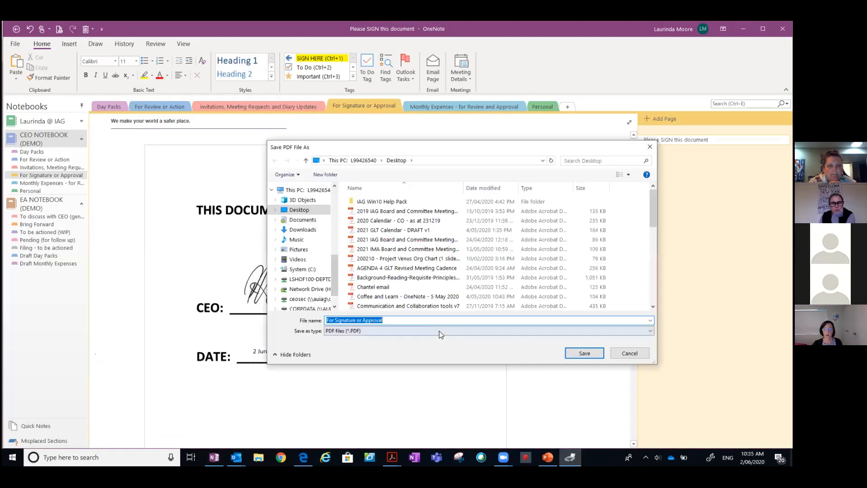
key("Return")
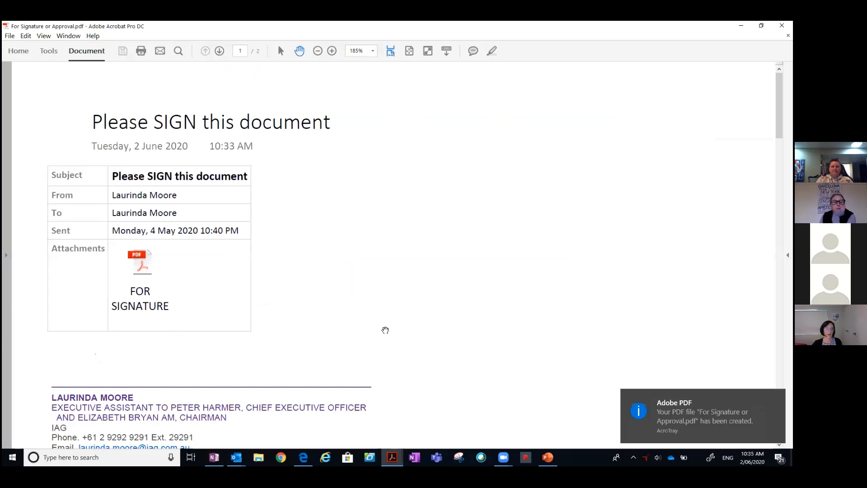
scroll(398, 306, "down", 3)
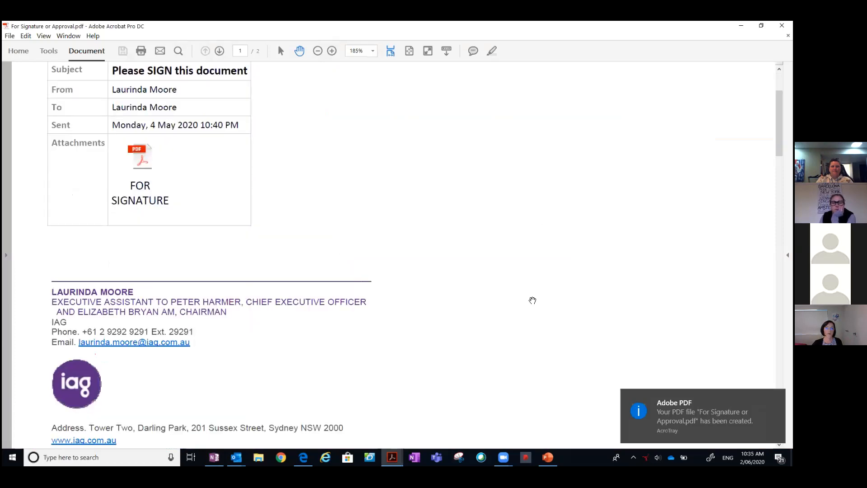
scroll(533, 290, "down", 5)
scroll(533, 290, "down", 3)
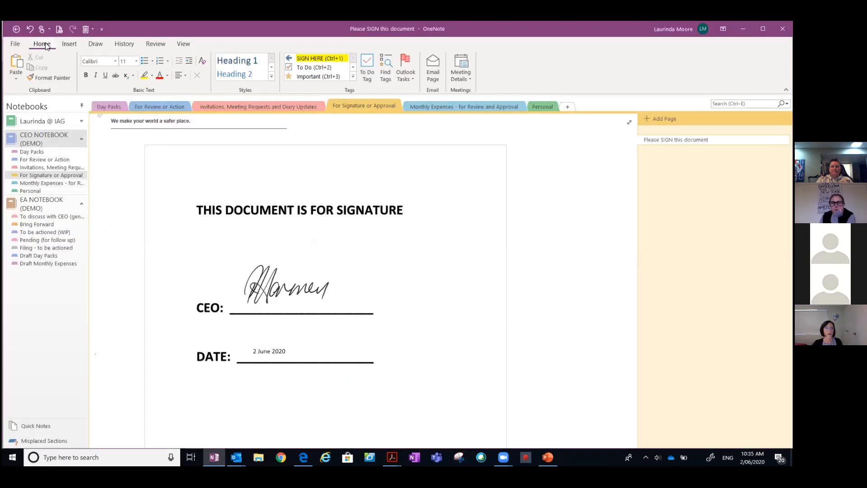
Step: Scribble a zigzag with the red pen beside the email signature, above the printout, and convert the ink to text
left_click(69, 43)
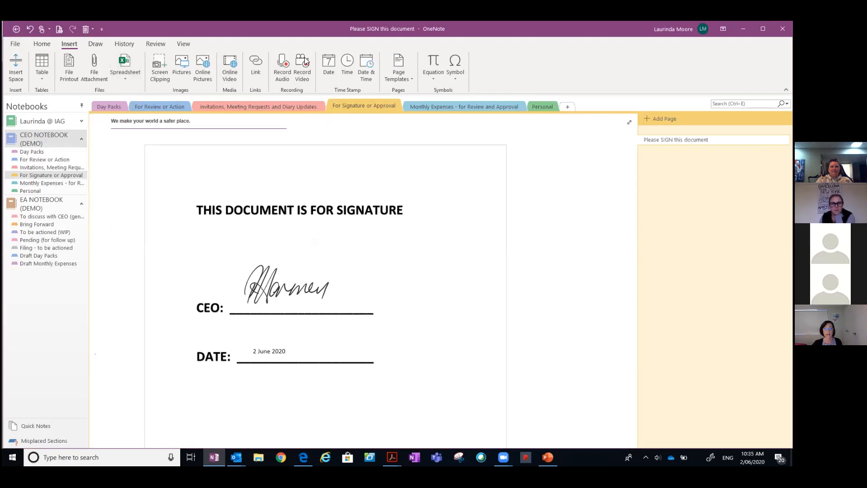
left_click(17, 67)
left_click(96, 44)
left_click(99, 74)
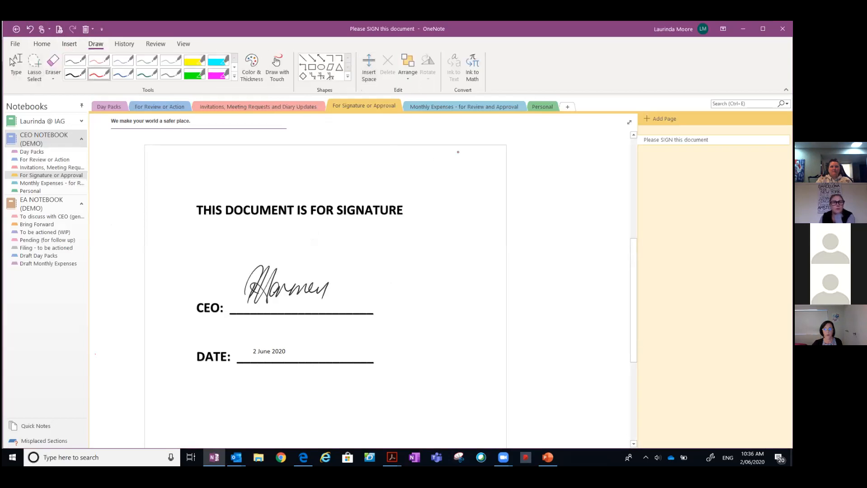
left_click_drag(438, 148, 526, 159)
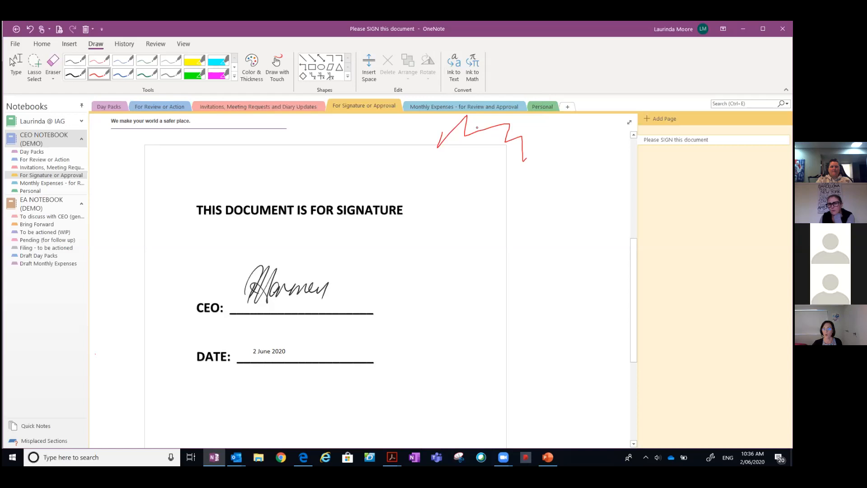
left_click(455, 78)
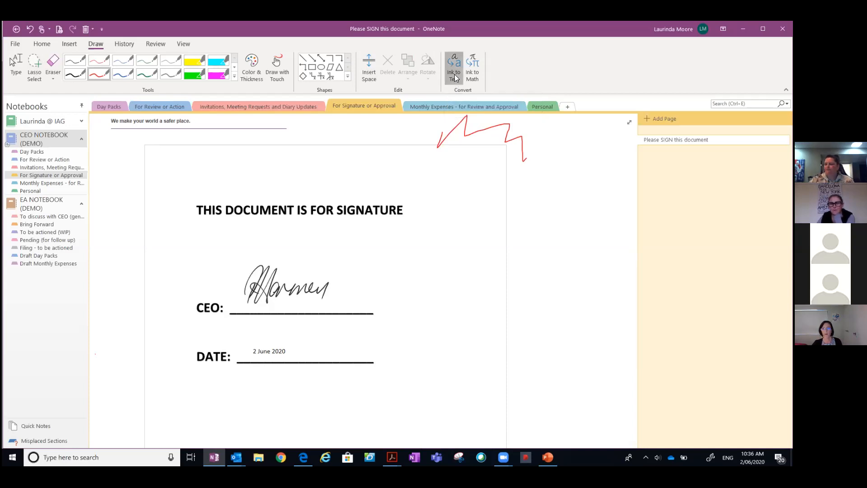
scroll(506, 183, "up", 2)
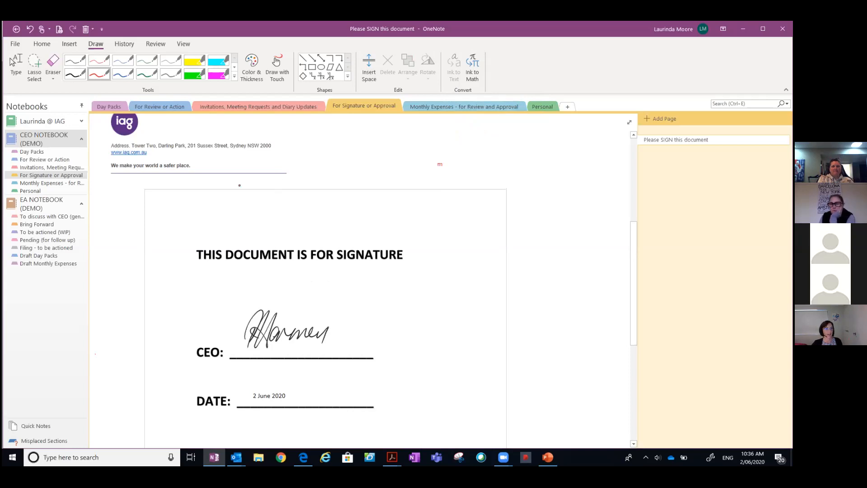
left_click(70, 44)
left_click(96, 44)
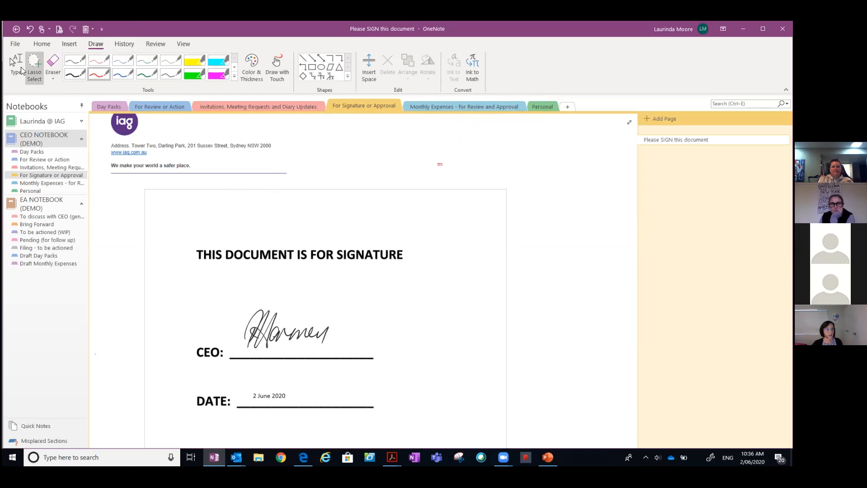
left_click(132, 47)
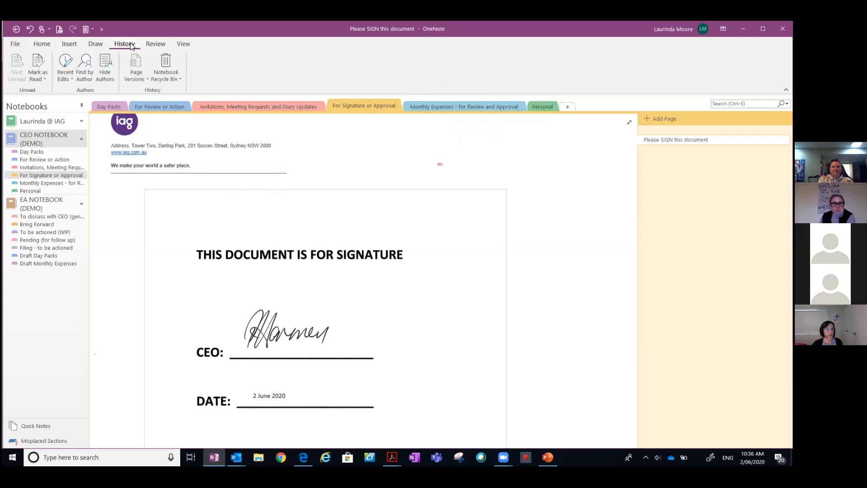
left_click(158, 44)
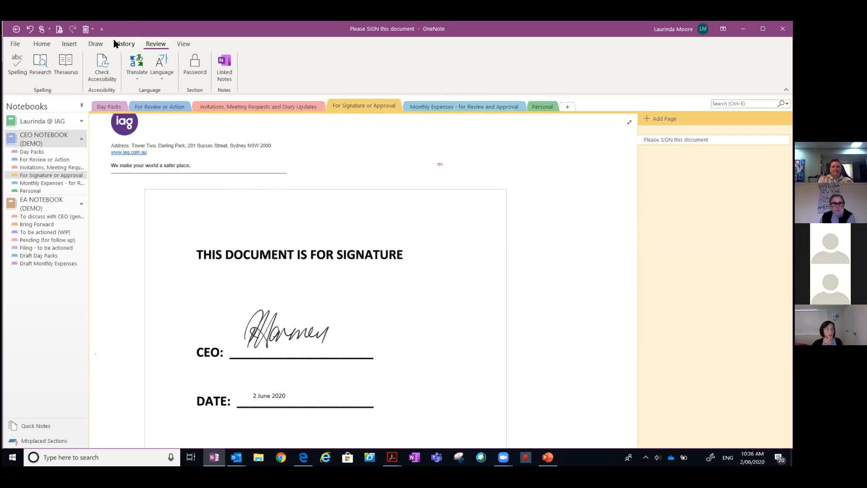
left_click(68, 46)
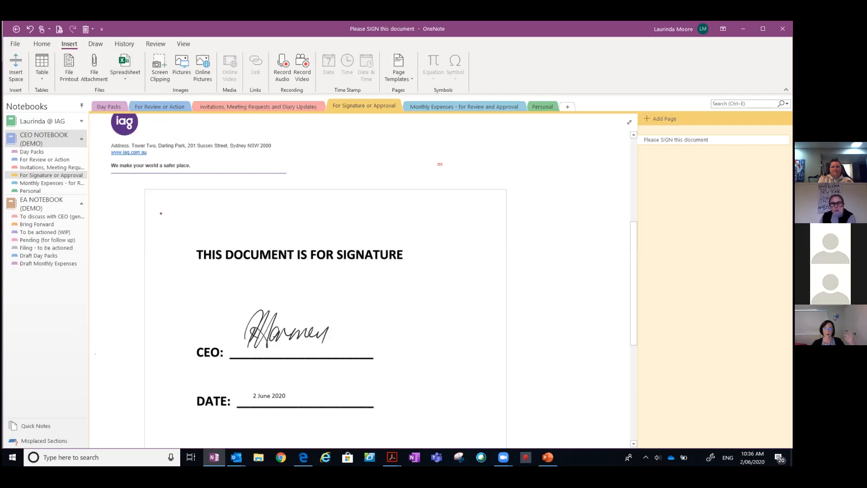
Step: Draw a red pen stroke from the start of the DATE line diagonally down across the printout, and return to the Type tool
left_click_drag(239, 400, 331, 448)
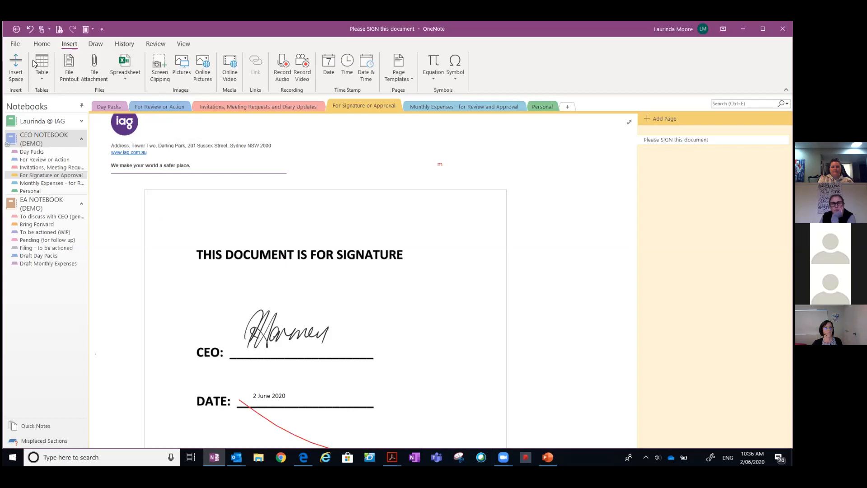
left_click(41, 44)
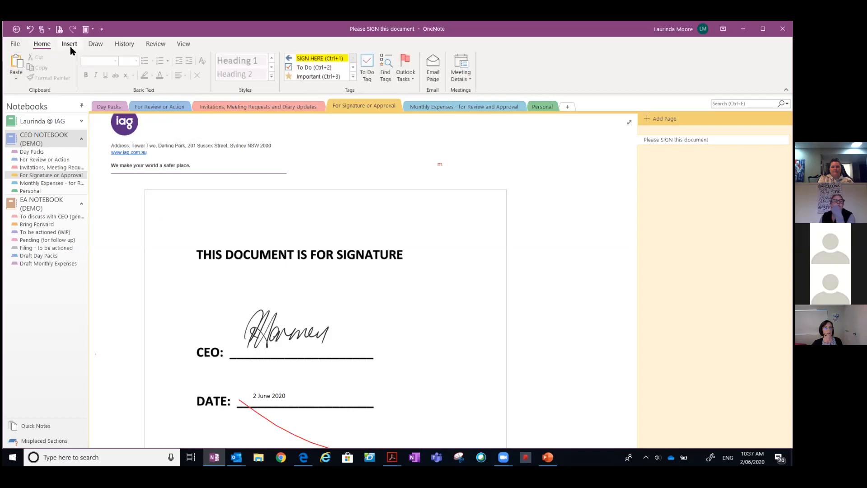
left_click(95, 44)
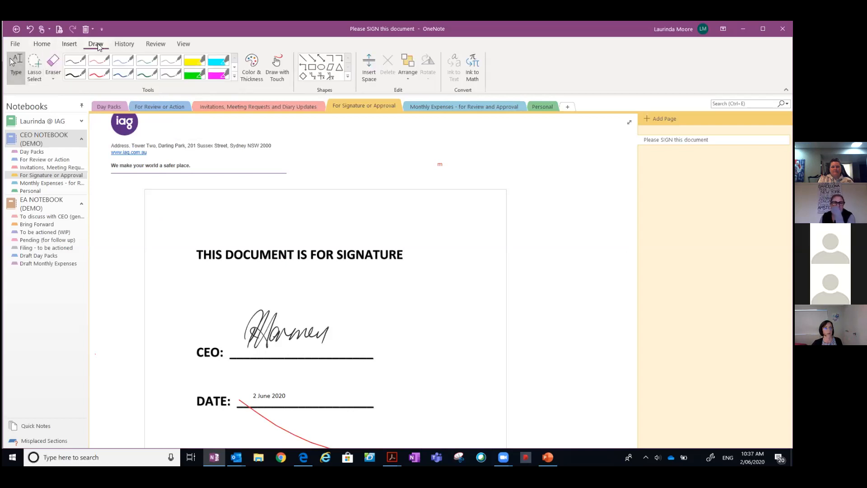
Step: Choose the existing spreadsheet "2021 and 2022 Board Meeting Calendar" from the Desktop, view the ways to insert it, and cancel the insertion
left_click(70, 44)
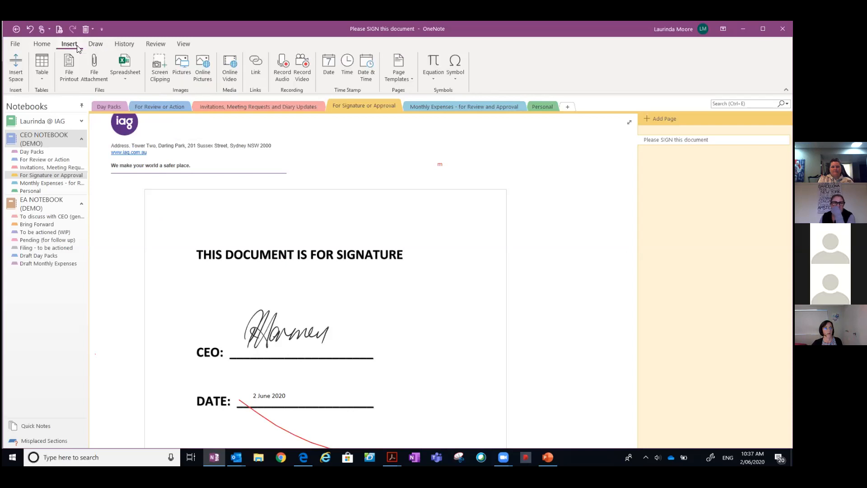
left_click(125, 77)
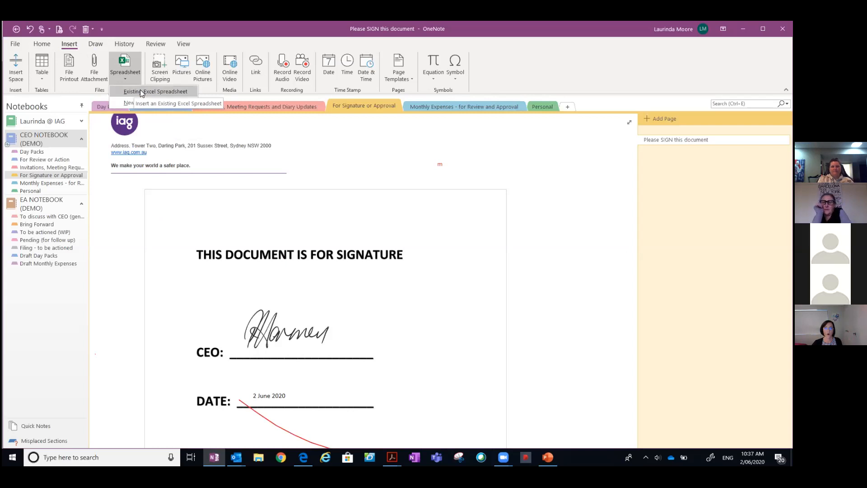
left_click(140, 92)
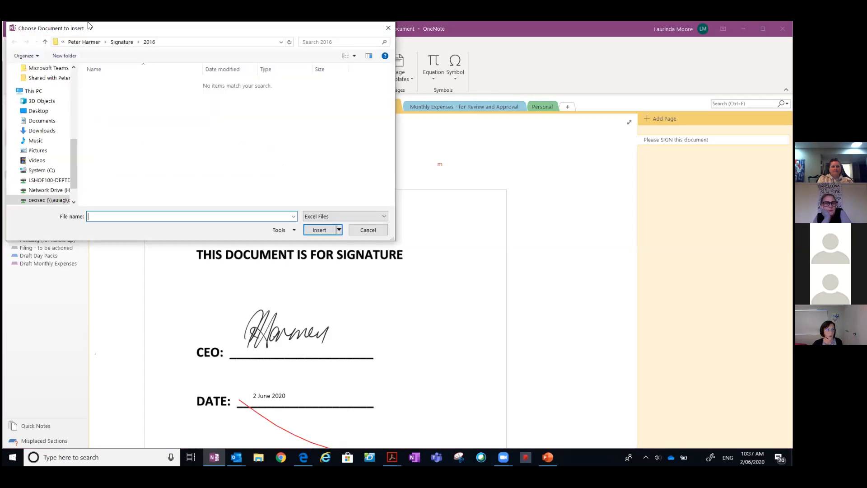
left_click(75, 90)
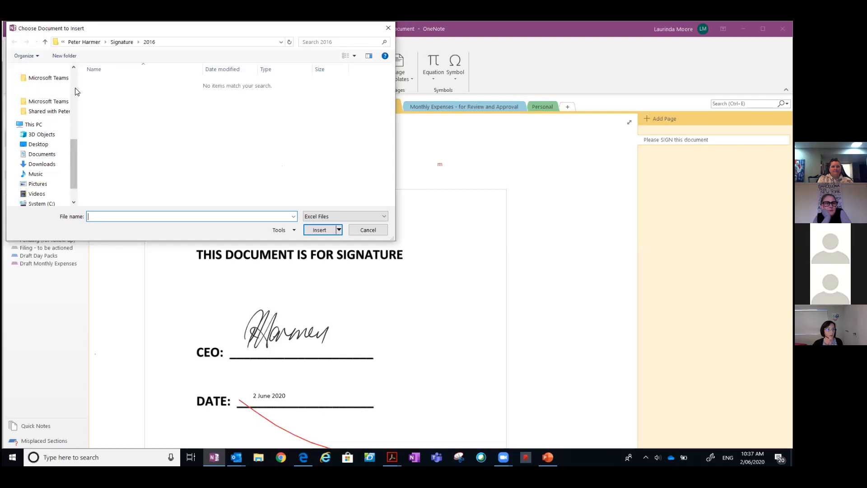
scroll(74, 88, "up", 3)
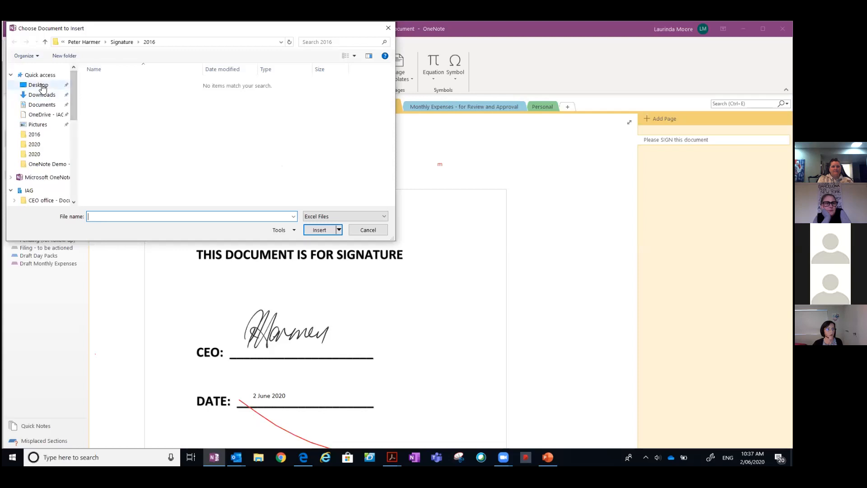
left_click(39, 85)
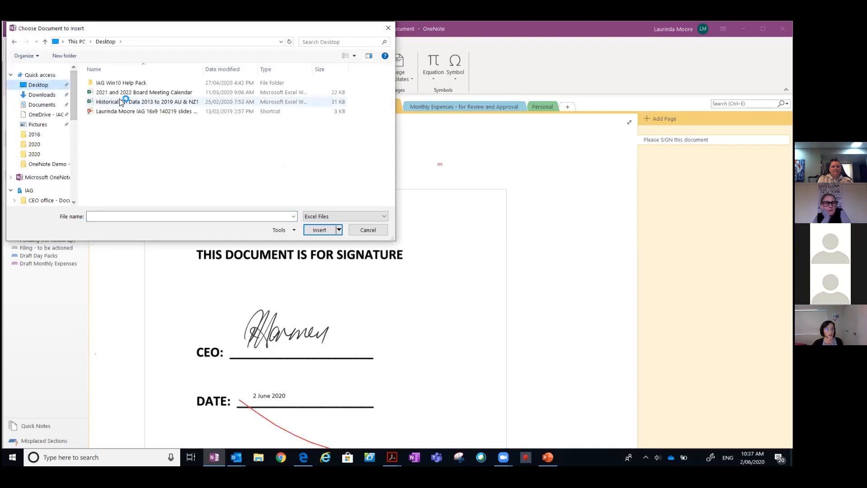
left_click(138, 93)
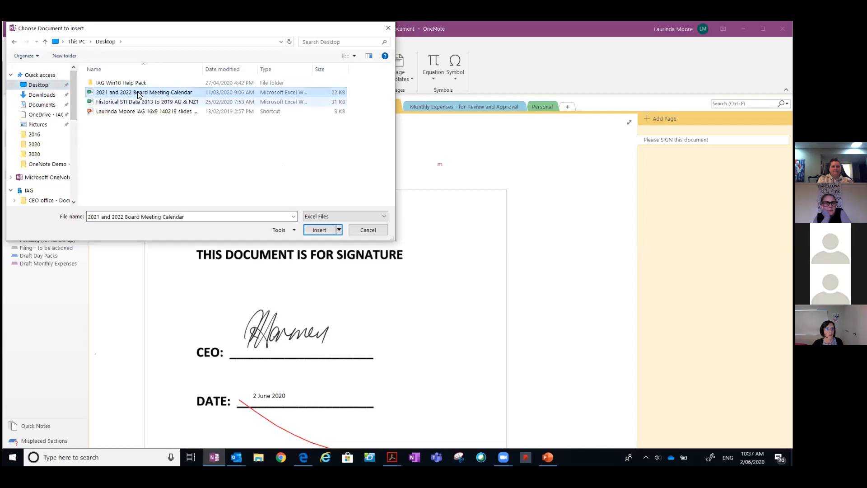
left_click(319, 231)
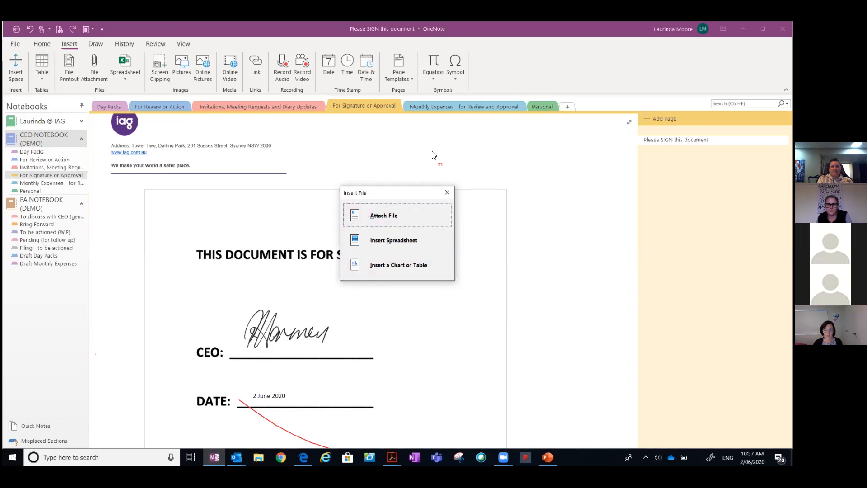
left_click(446, 193)
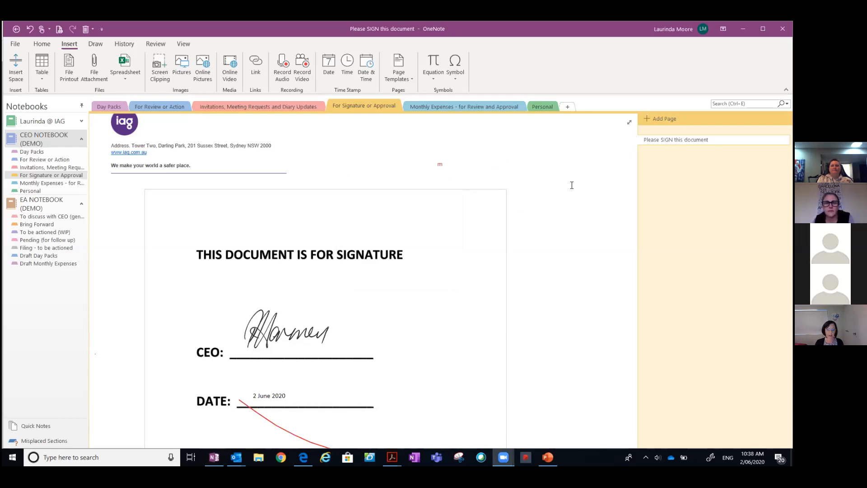
Step: Create a quick note, place it beside the signed document, and enter the sample lines "Jkdasjf", "Jdfkald" and "Kdalkfja"
key("super+alt+n")
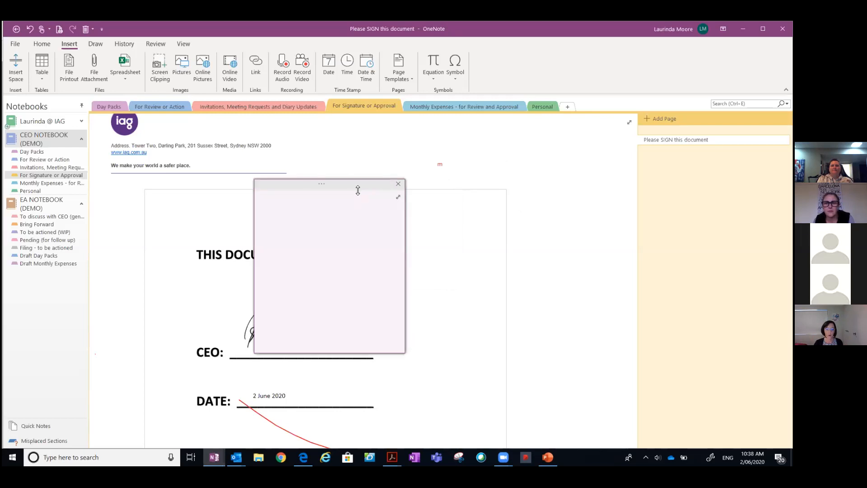
left_click_drag(351, 181, 609, 142)
type("jkdasjf")
key("Return")
key("Return")
type("jdfkald")
key("Return")
type("kdalkfja")
key("Return")
key("Return")
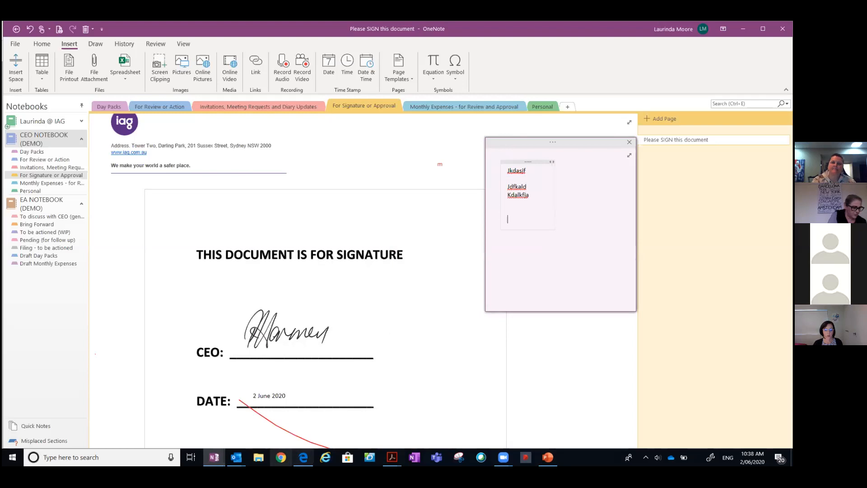
Step: Switch to the Outlook mail window and create a second quick note over it with the lines "Dafjkads" and "Asldfkklsda"
left_click(236, 457)
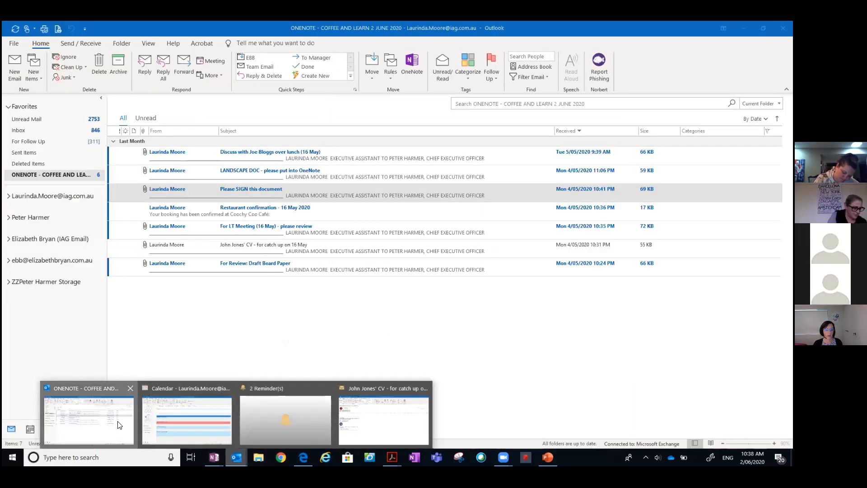
left_click(119, 425)
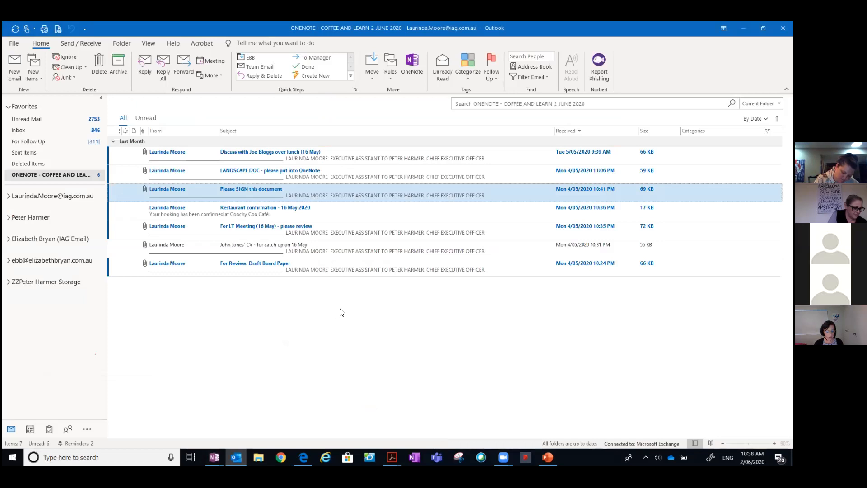
key("super+alt+n")
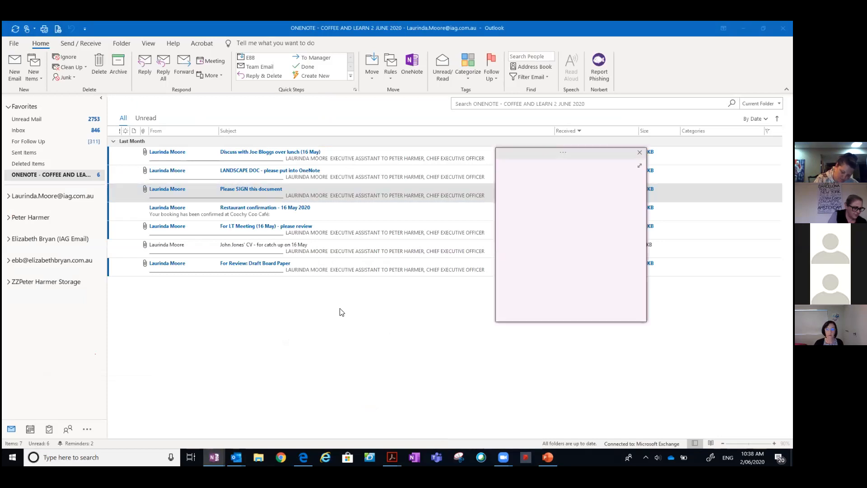
type("dafikads")
key("Return")
type("asldfk")
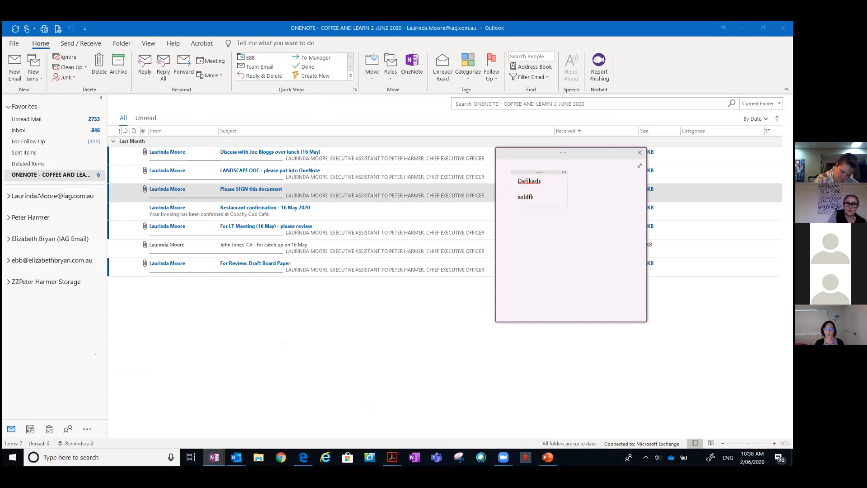
type("klsda")
key("Return")
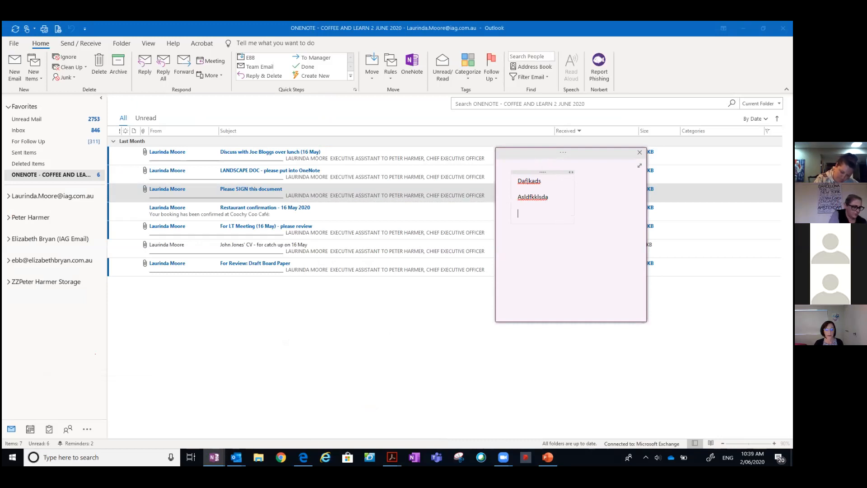
Step: Return to the OneNote notebook window and bring the second quick note up in front of it
mouse_move(214, 457)
left_click(191, 417)
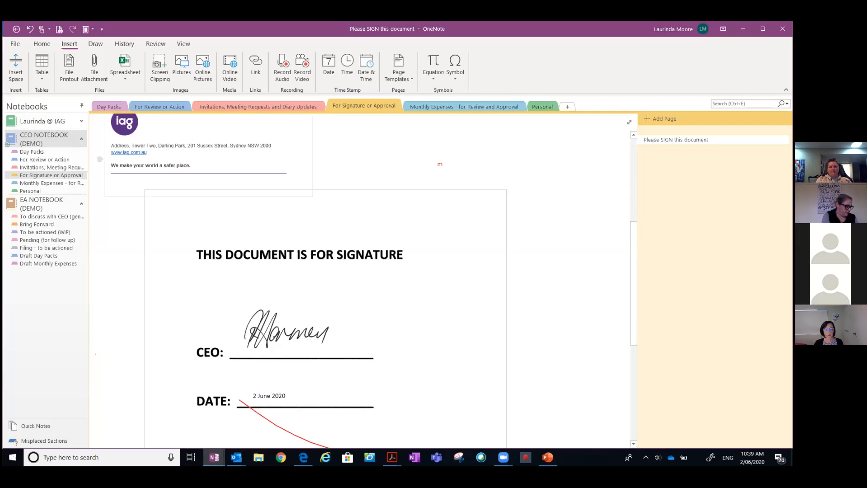
left_click(214, 458)
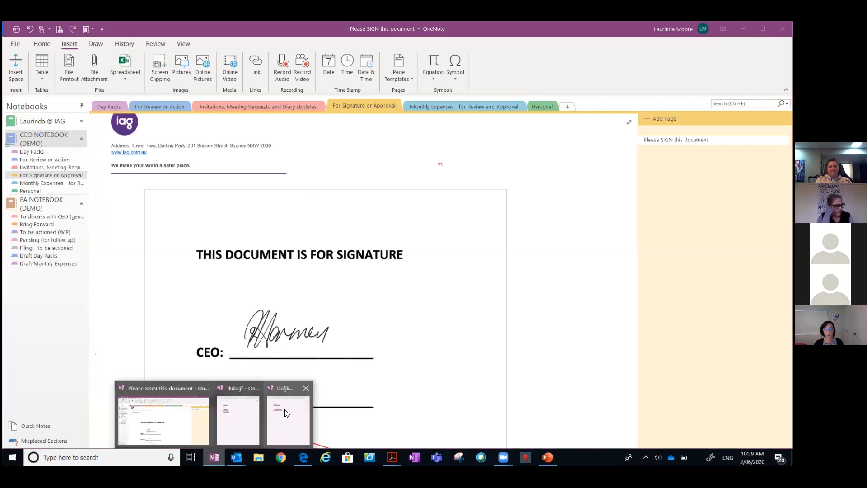
left_click(288, 420)
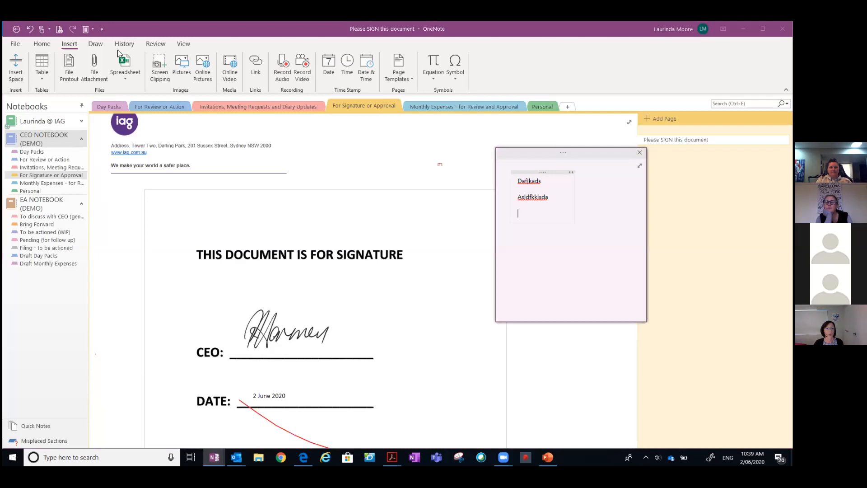
Step: View the notebook history tools and look through the untitled and "For Review: Draft Board Paper" pages in the For Review or Action section
left_click(130, 43)
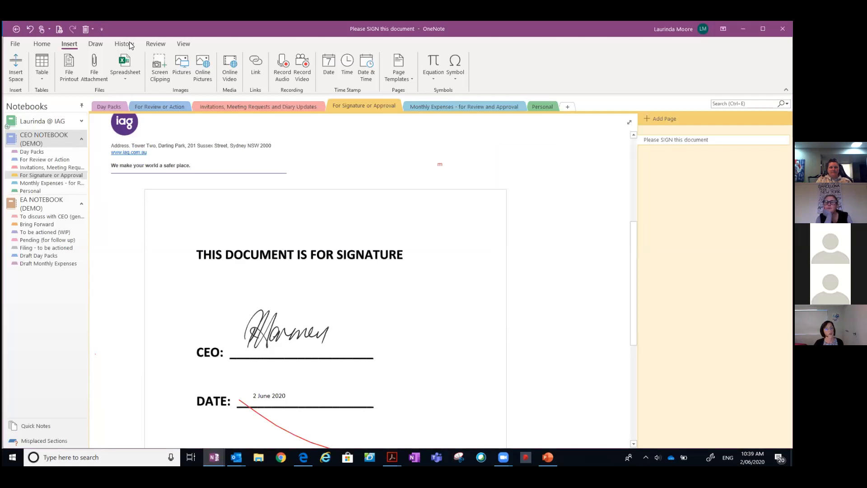
left_click(126, 42)
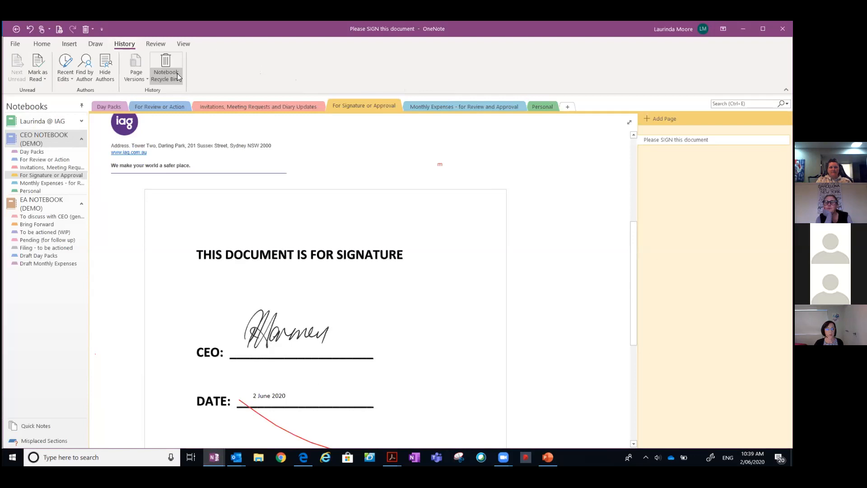
left_click(55, 161)
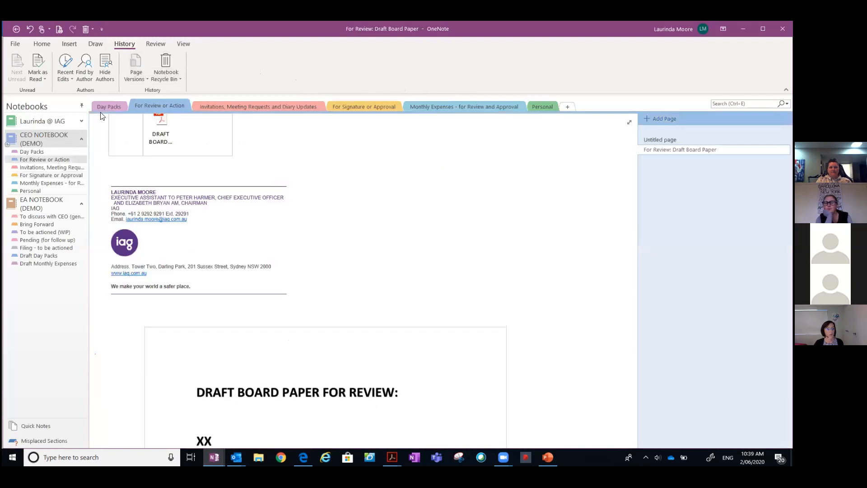
left_click(664, 141)
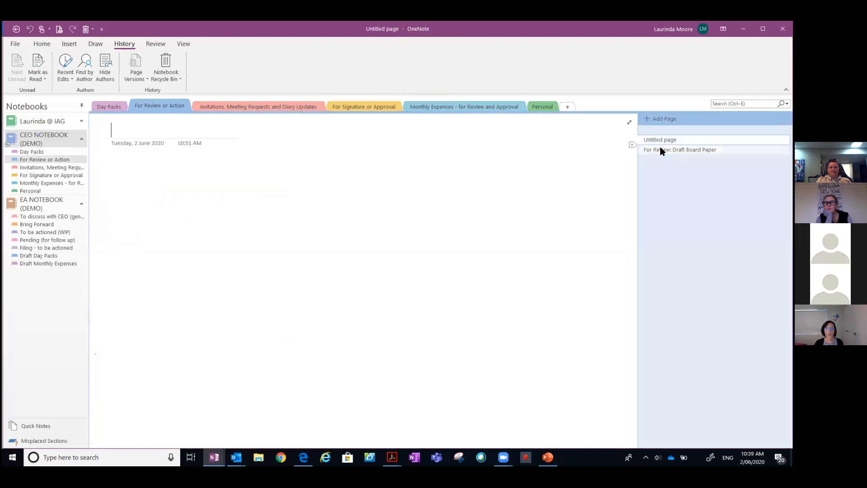
left_click(661, 150)
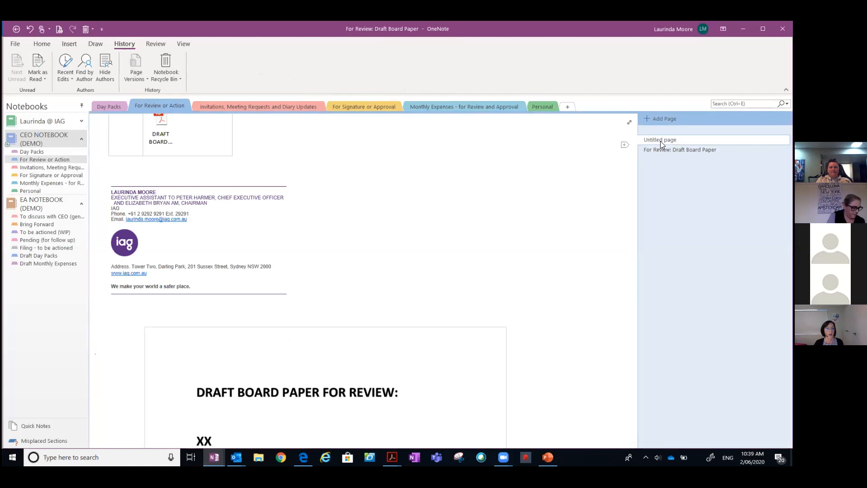
left_click(661, 141)
Step: View the page version options, open the notebook recycle bin, and restore the deleted page "PLEASE SIGN THIS" to the For Review or Action section
left_click(140, 79)
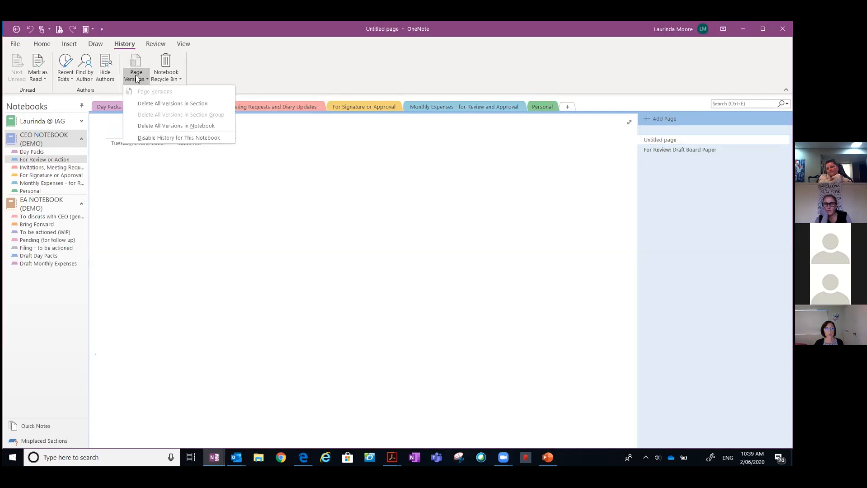
left_click(168, 79)
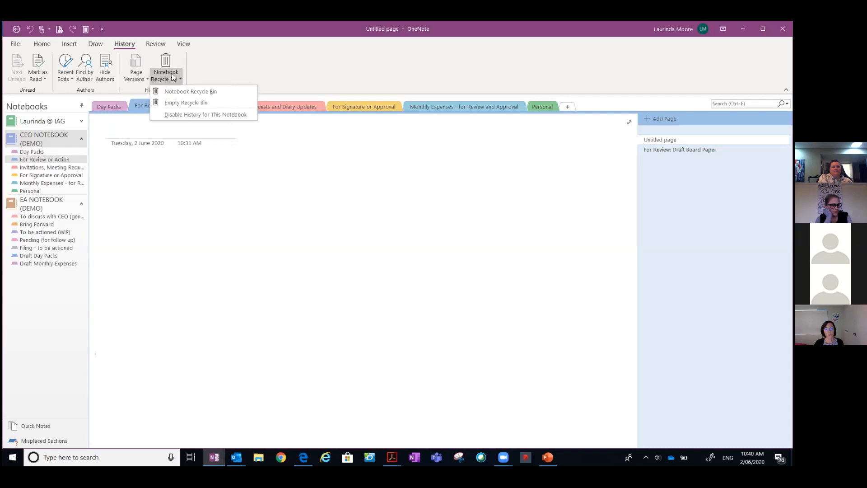
left_click(174, 80)
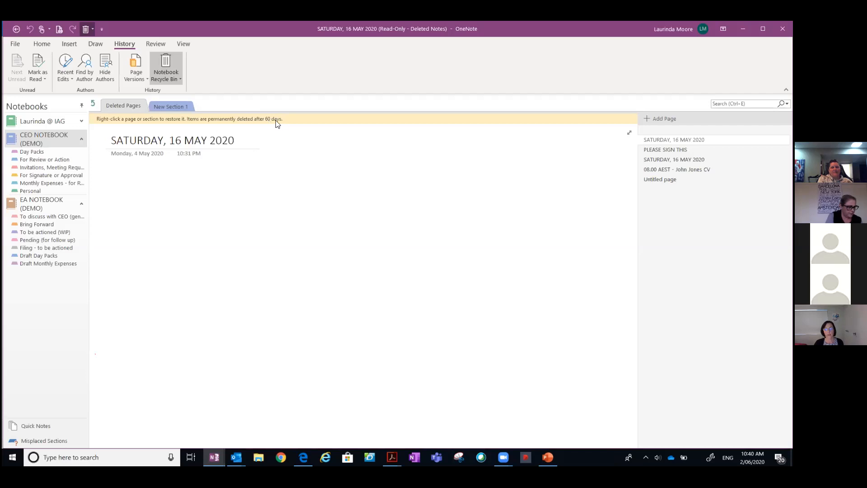
left_click(652, 152)
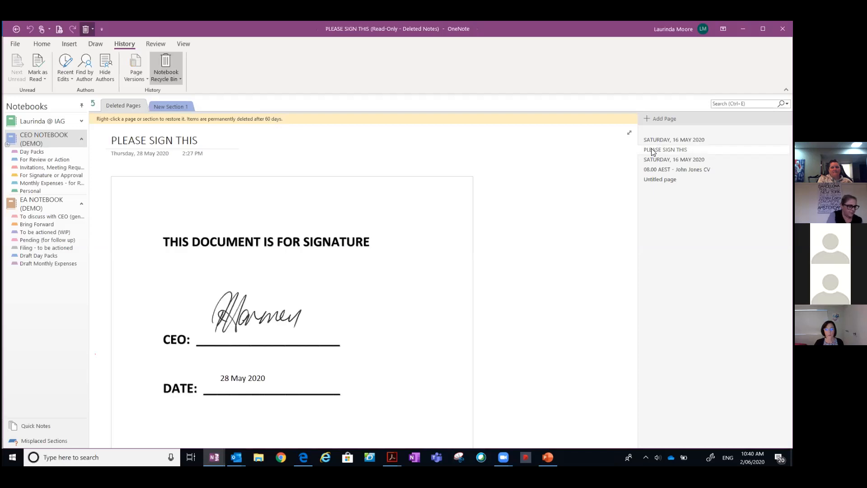
left_click_drag(652, 151, 52, 162)
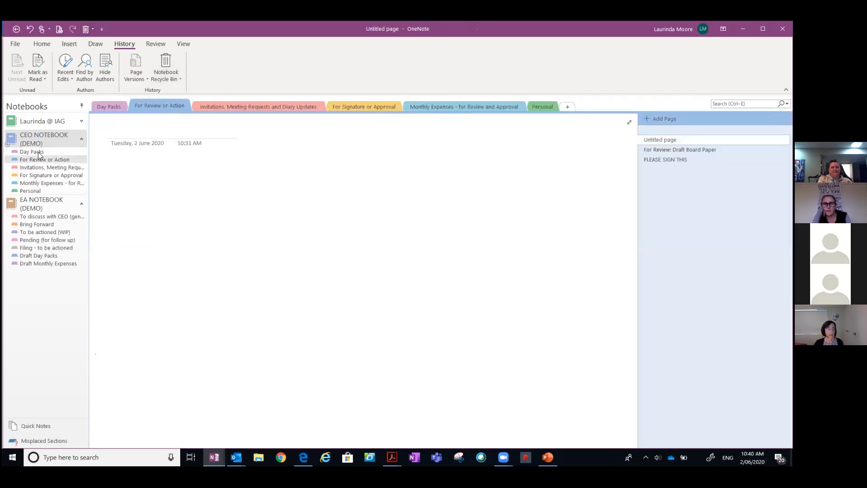
Step: Restore the second deleted "SATURDAY, 16 MAY 2020" page to For Signature or Approval, view it, and return to "Please SIGN this document"
left_click(168, 79)
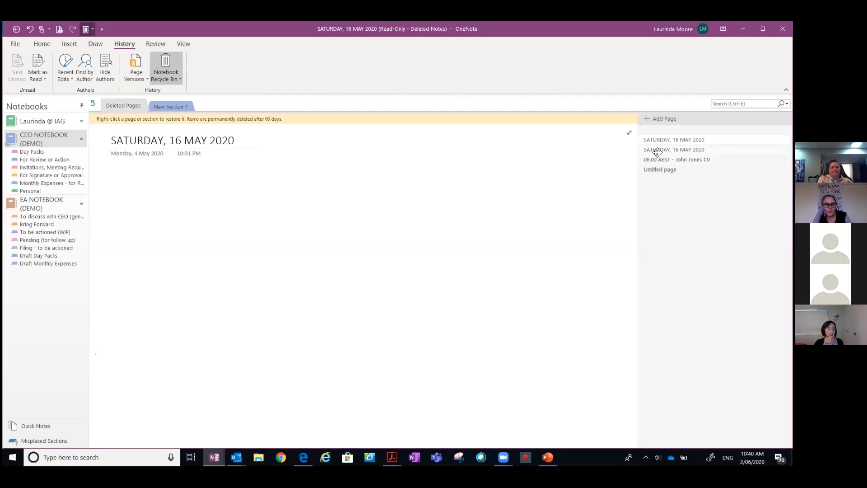
left_click_drag(195, 179, 78, 177)
left_click(78, 177)
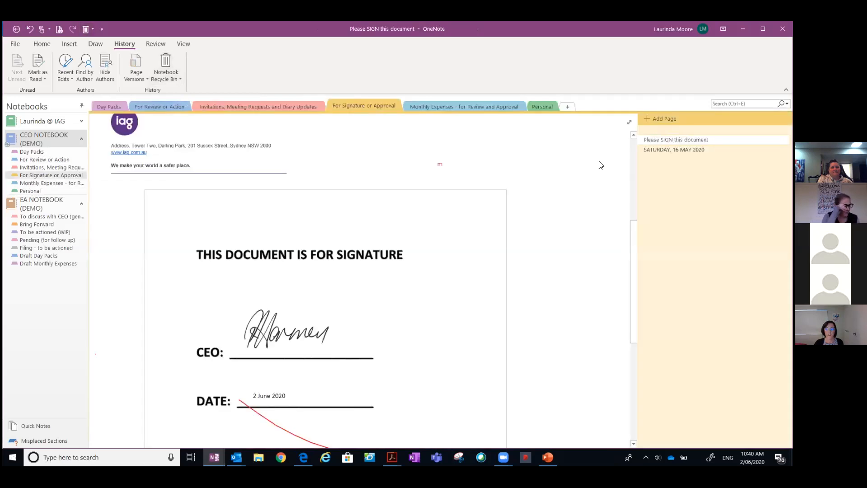
left_click(674, 149)
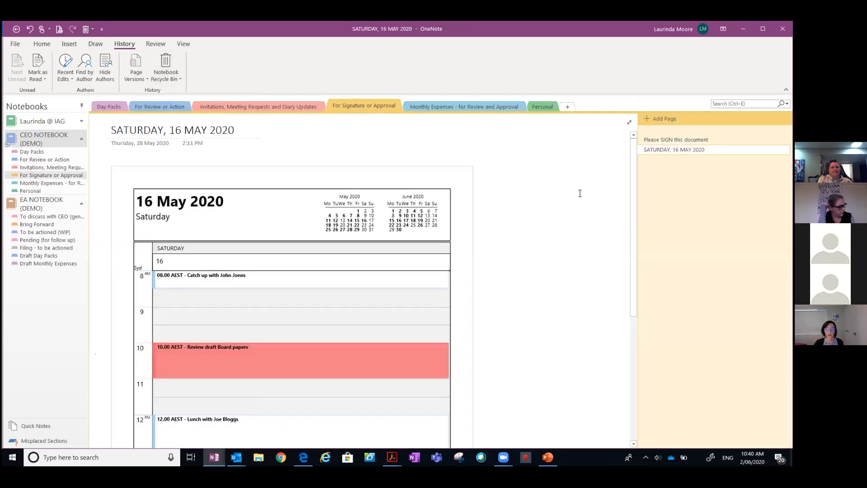
left_click(647, 140)
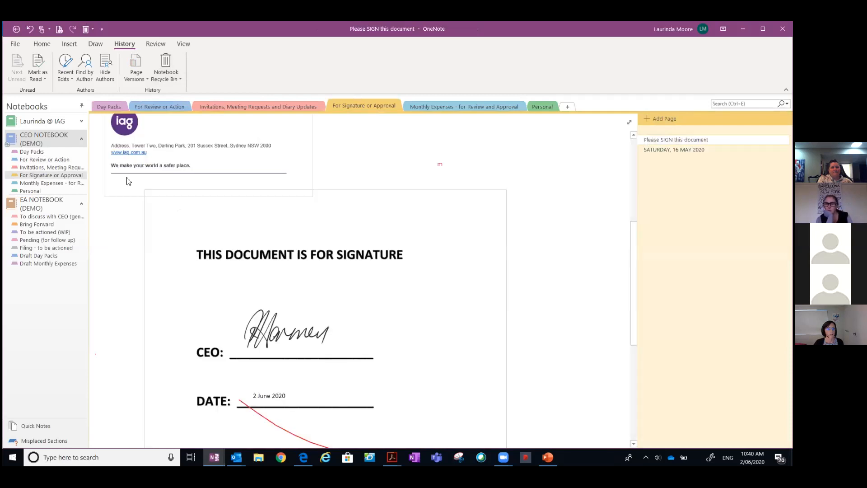
Step: Add a SIGN HERE tag beside the CEO signature line, with the text "SIGN HERE" in bold
left_click(44, 45)
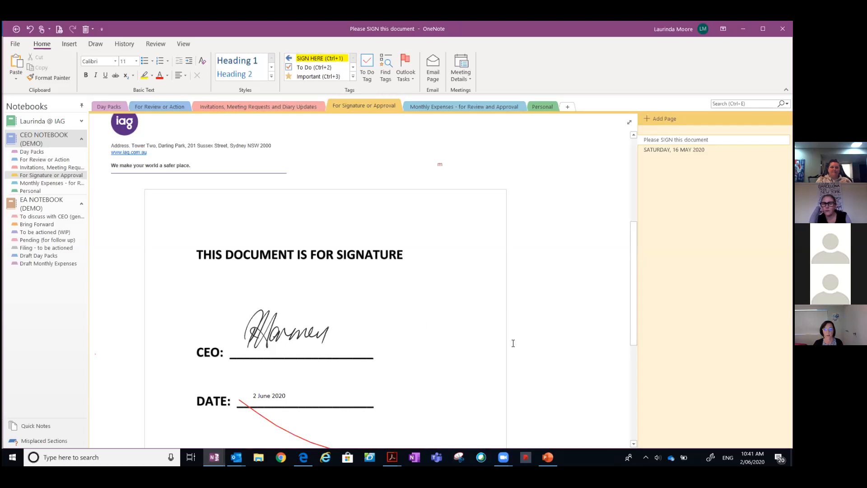
left_click(330, 59)
type("SIGN HERE")
key("ctrl+shift+Left")
key("ctrl+shift+Left")
key("ctrl+b")
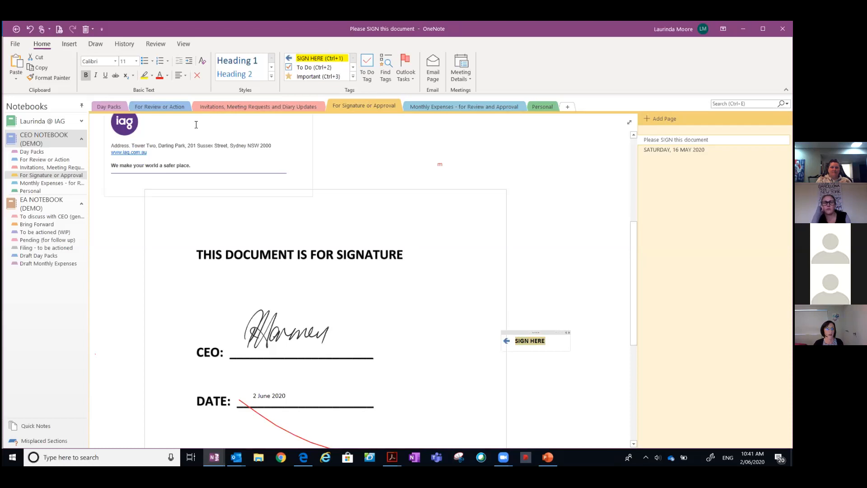
Step: Colour the SIGN HERE note's text red and move the note beside the CEO signature
left_click(160, 75)
left_click(537, 308)
mouse_move(520, 332)
left_mouse_down()
mouse_move(402, 304)
mouse_move(391, 321)
left_mouse_up()
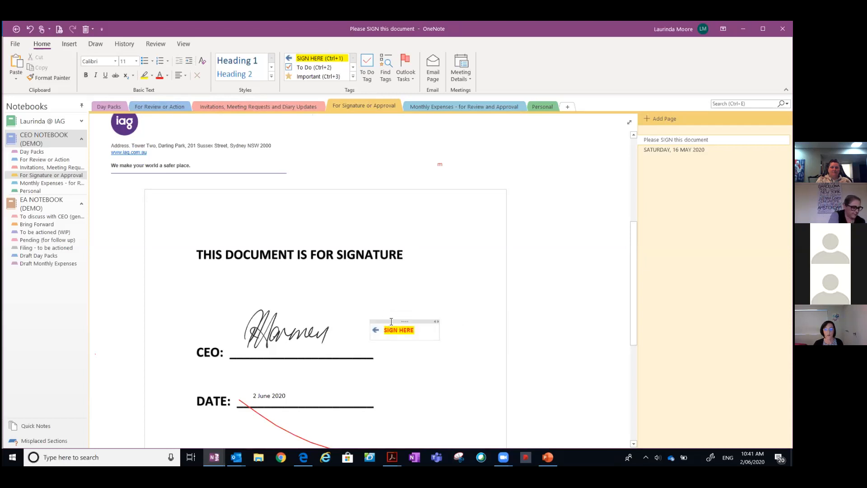
Step: Delete the SIGN HERE note and put a To Do tag in its place beside the CEO signature
left_click(411, 322)
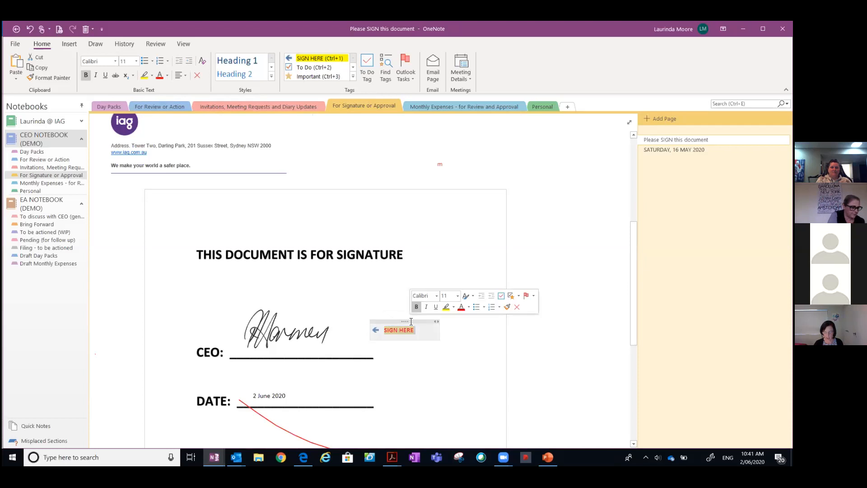
key("Delete")
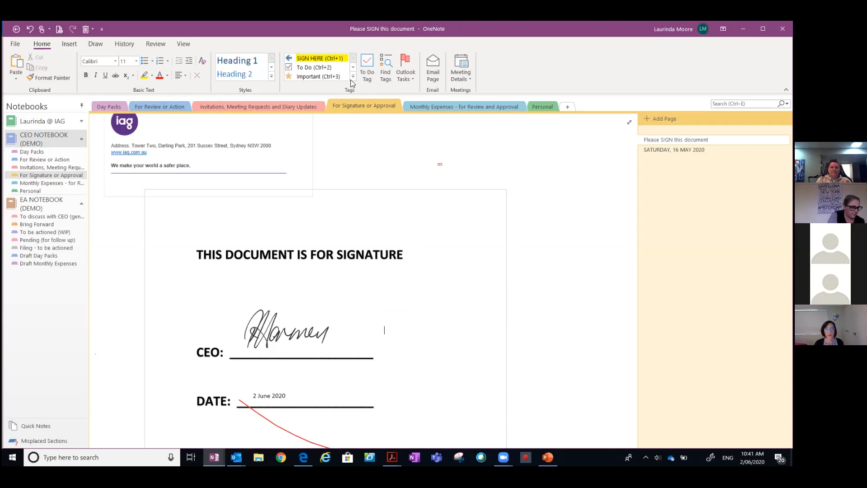
left_click(367, 66)
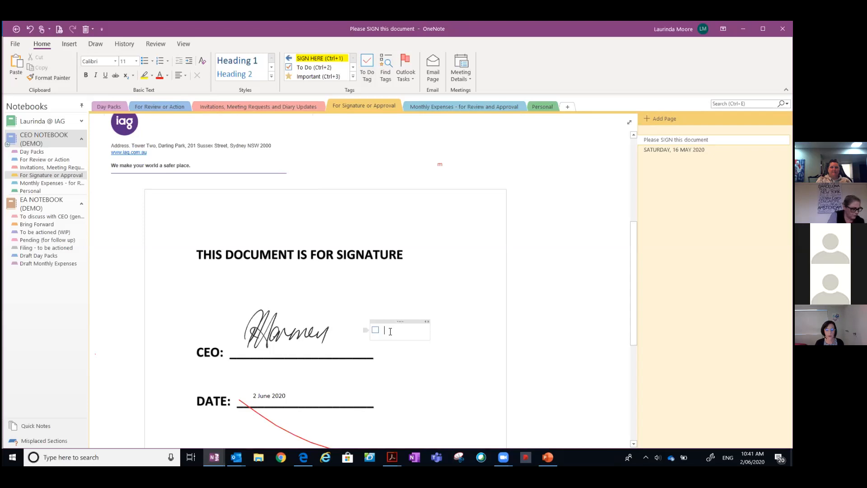
Step: Enter "Please action by x date" as the text of the To Do item and mark it as done
type("Plesae actio")
key("BackSpace")
key("BackSpace")
key("BackSpace")
key("BackSpace")
key("BackSpace")
key("BackSpace")
key("BackSpace")
key("BackSpace")
key("BackSpace")
type("ase ")
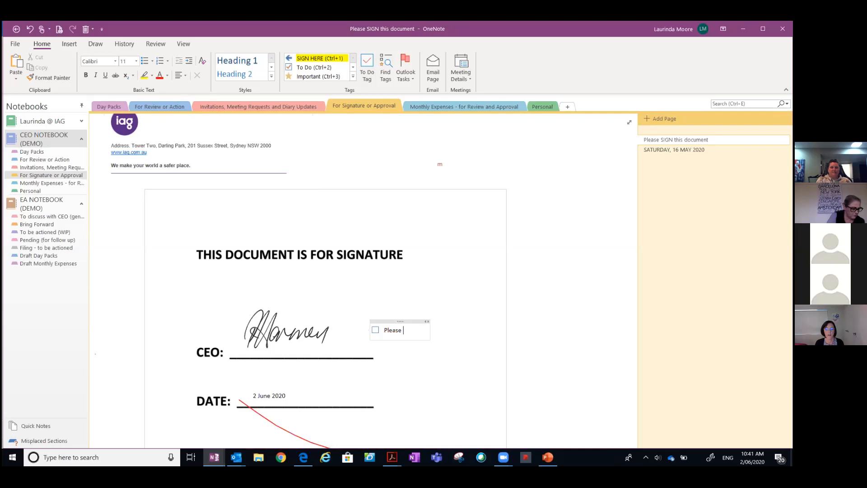
type("action by x date")
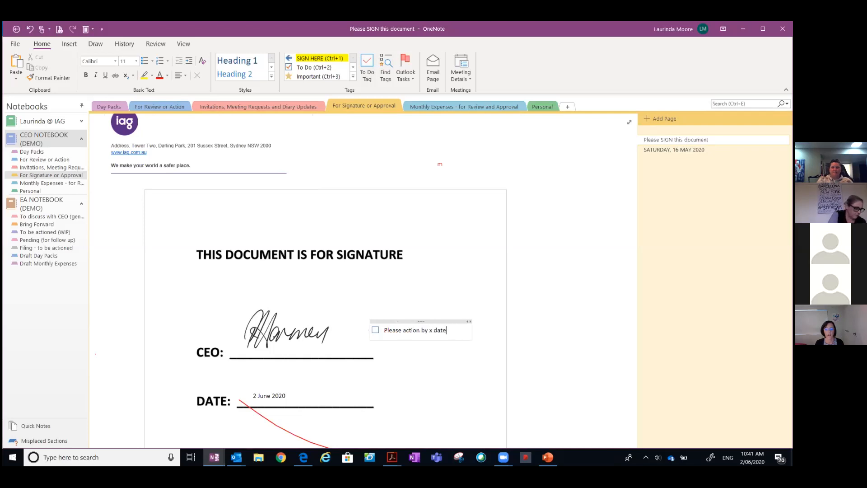
left_click(377, 330)
Step: Look through the available note tags, such as Important, Question and Remember for later
left_click(353, 69)
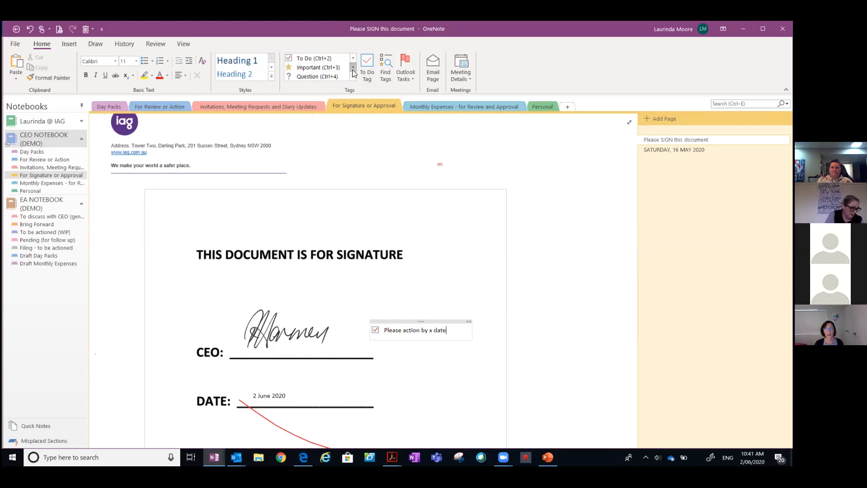
left_click(353, 58)
left_click(353, 58)
left_click(353, 58)
left_click(353, 68)
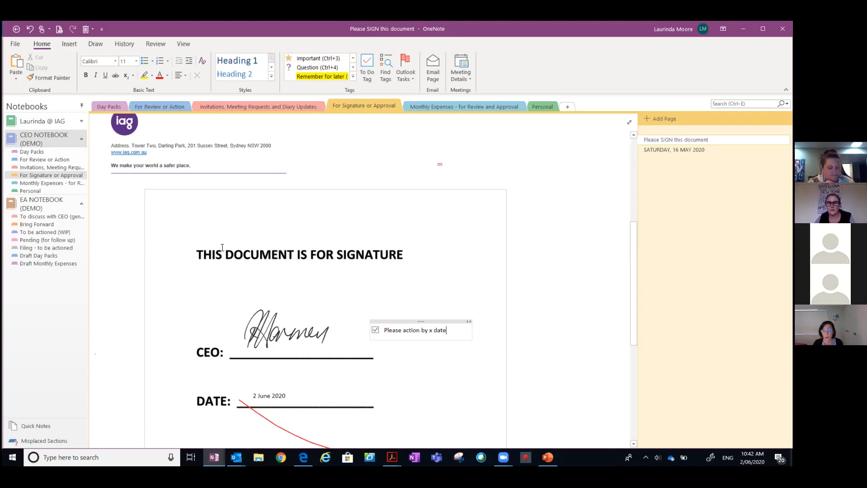
left_click(549, 38)
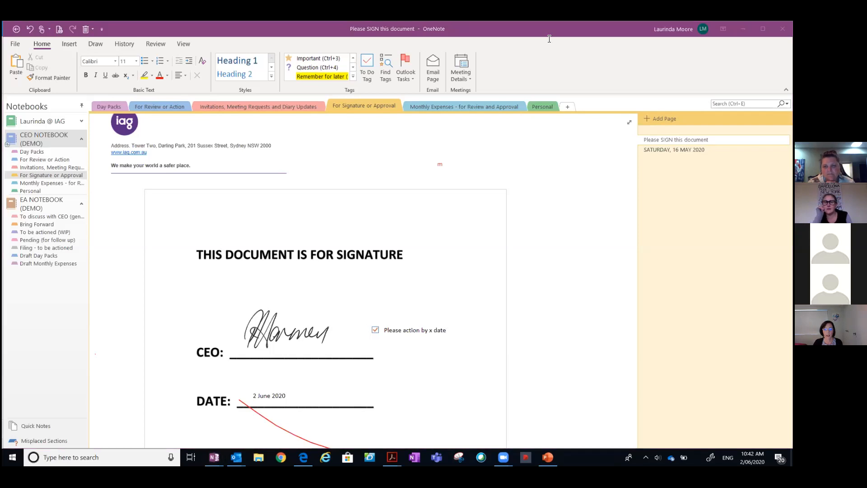
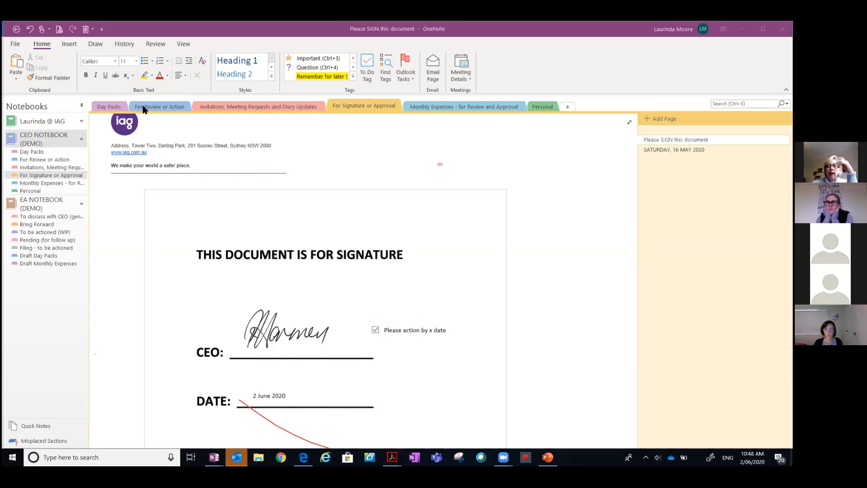
Step: Move the "SATURDAY, 16 MAY 2020" page from Day Packs to the EA notebook's "Filing - to be actioned" section and view it there
left_click(120, 107)
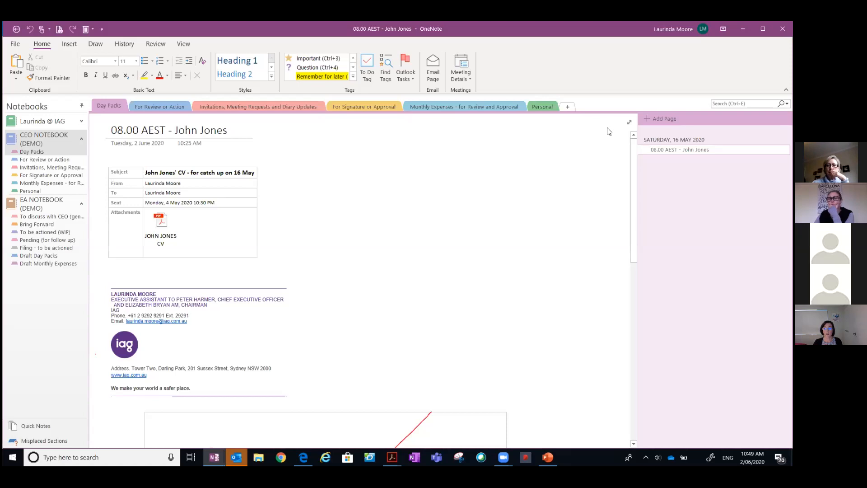
left_click(660, 140)
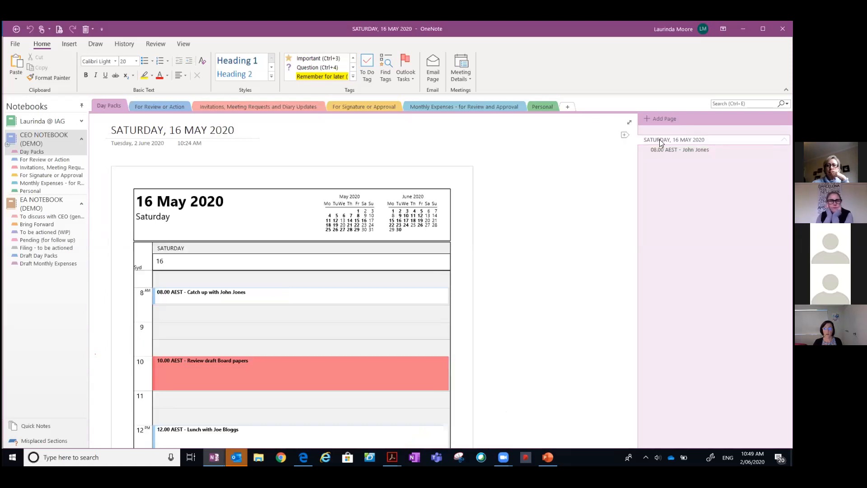
left_click(659, 139)
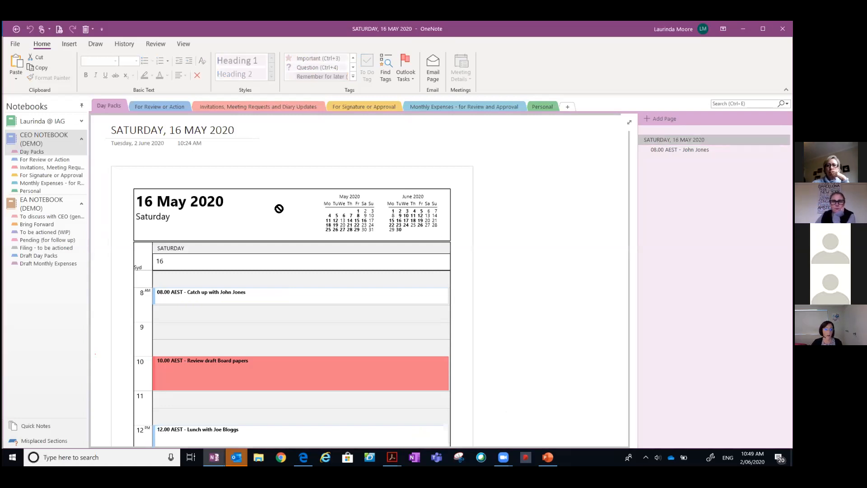
left_click_drag(99, 235, 62, 247)
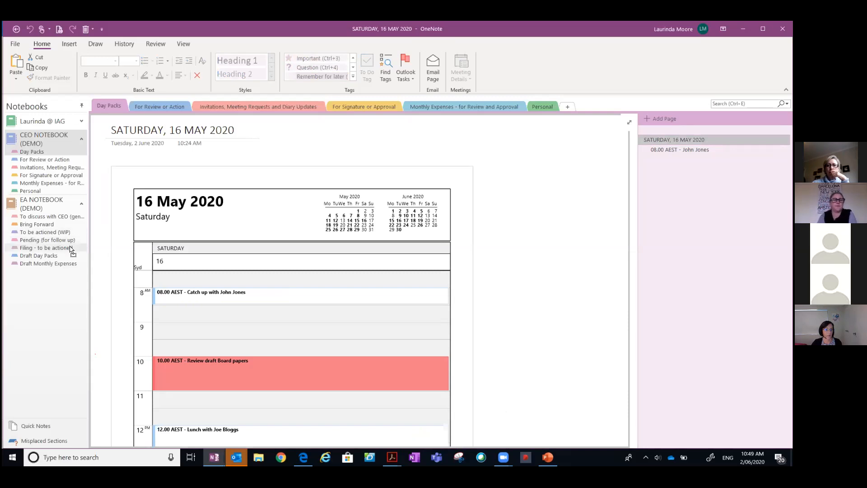
left_click(61, 247)
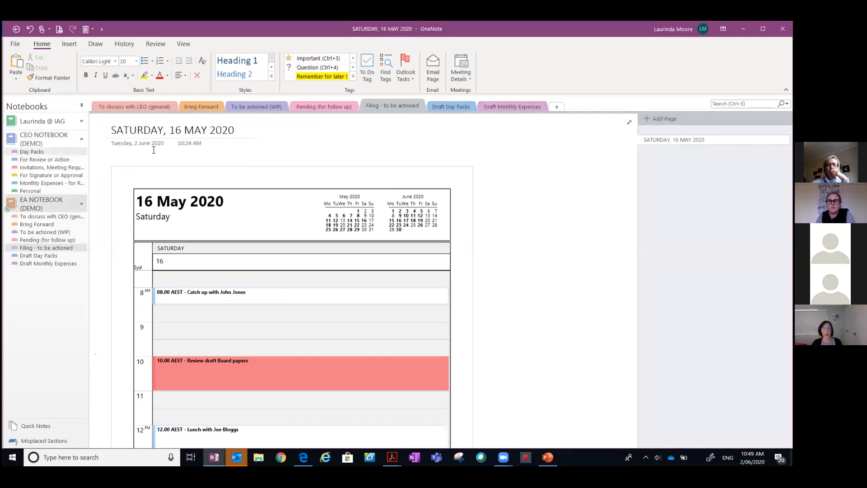
Step: Delete the remaining 08.00 AEST meeting page from the CEO notebook's Day Packs section
left_click(36, 152)
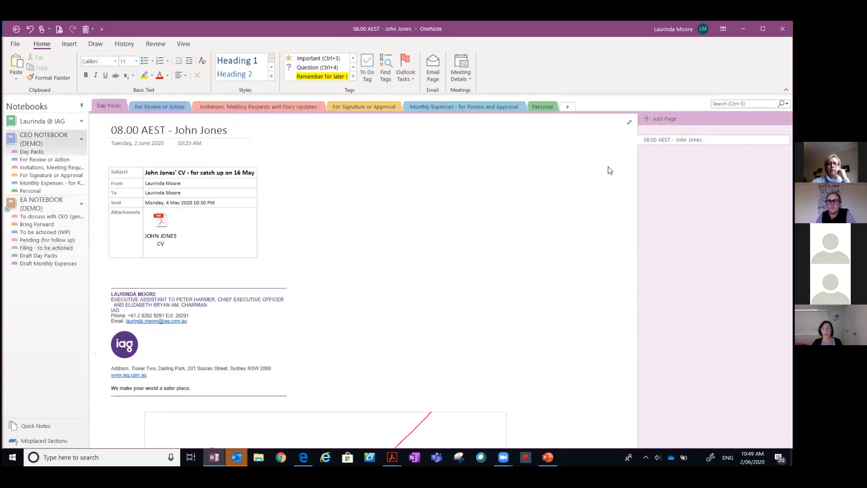
right_click(647, 142)
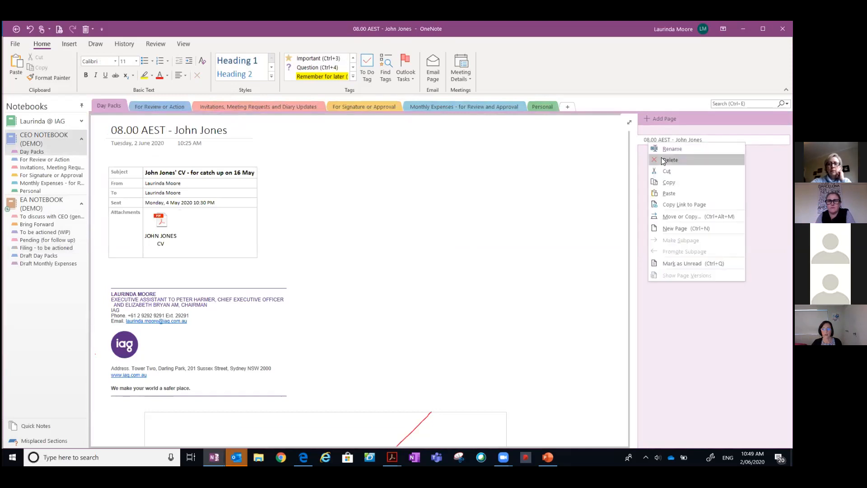
key("Return")
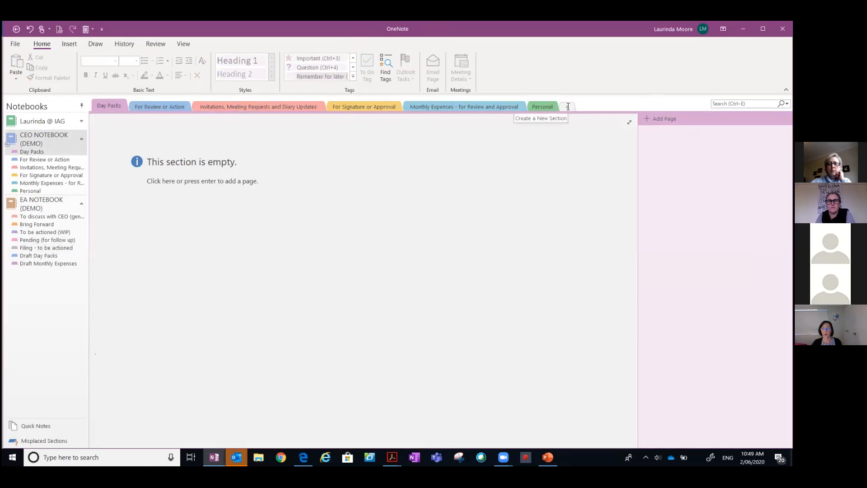
Step: Add a new section named "Performance Reviews" to the CEO notebook
left_click(568, 106)
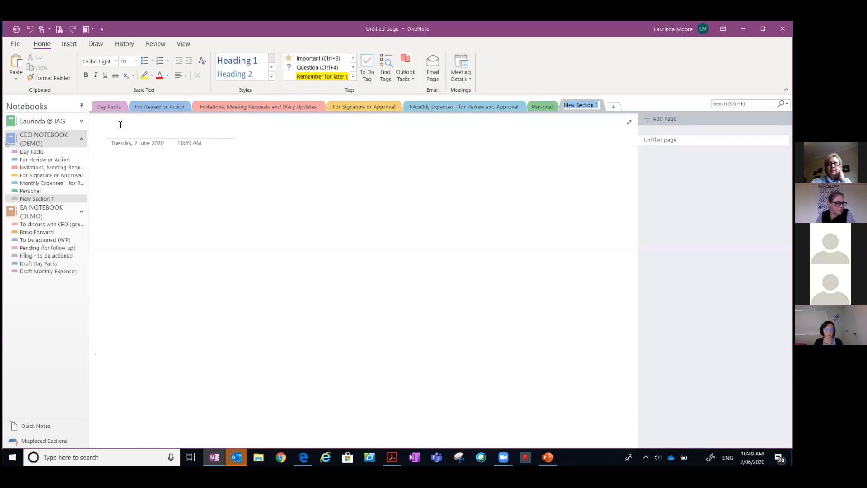
type("Perf")
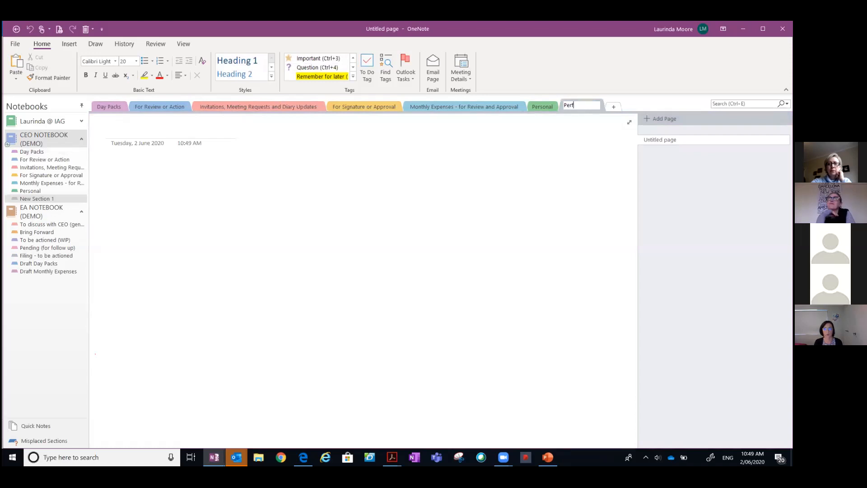
type("ormance Reviews")
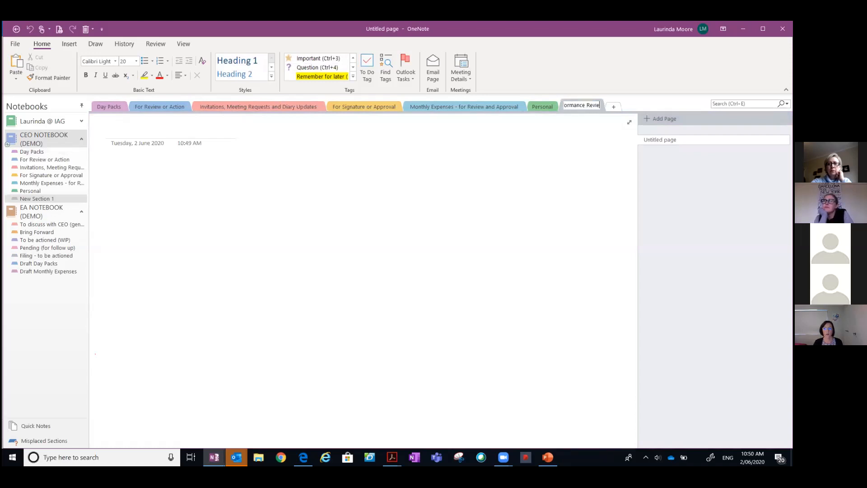
key("Return")
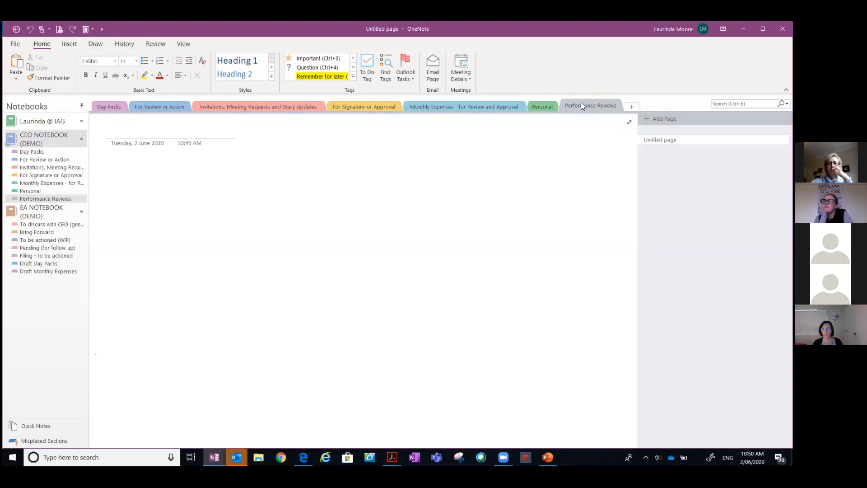
Step: View the section colour options for Performance Reviews without changing the colour
right_click(577, 106)
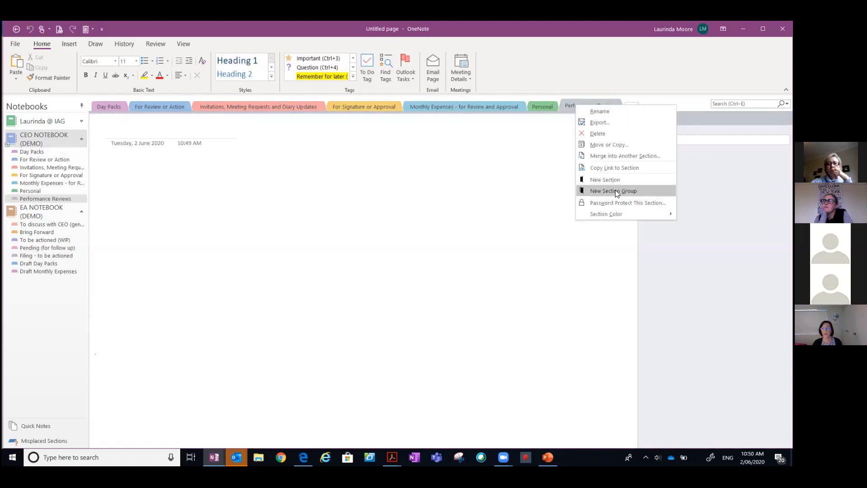
mouse_move(614, 215)
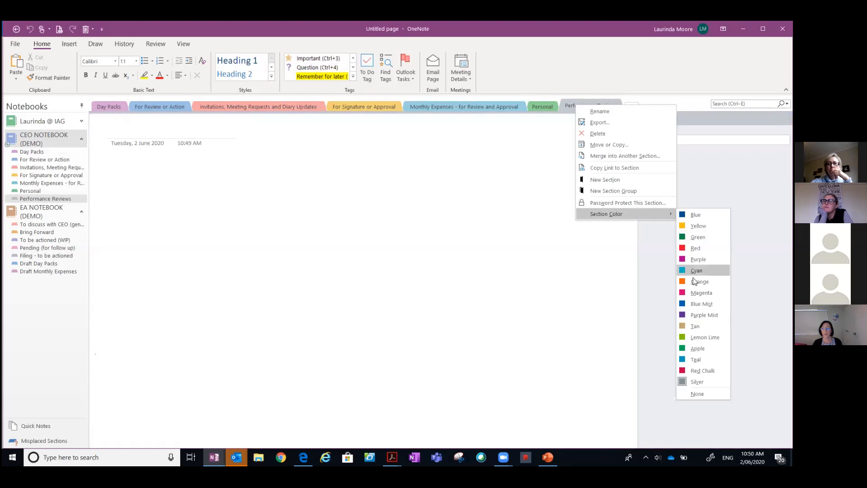
left_click(559, 240)
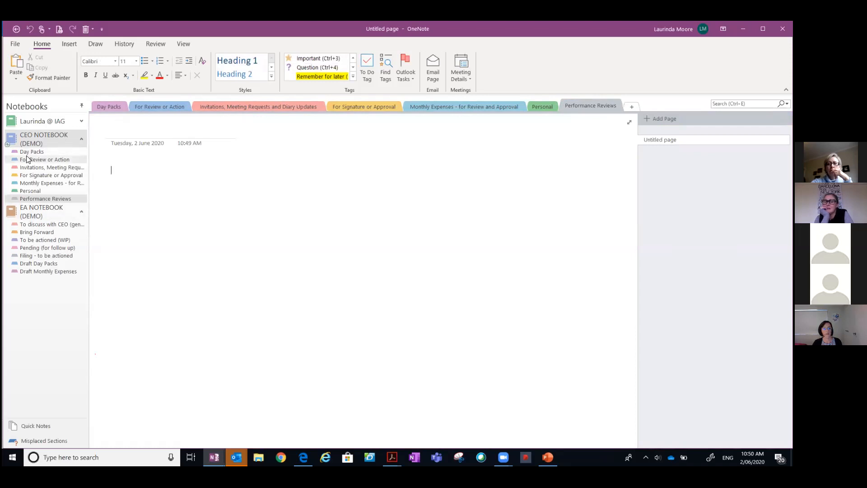
Step: Unpin the notebook list, open it from the CEO notebook's name, and pin it back in place
left_click(83, 108)
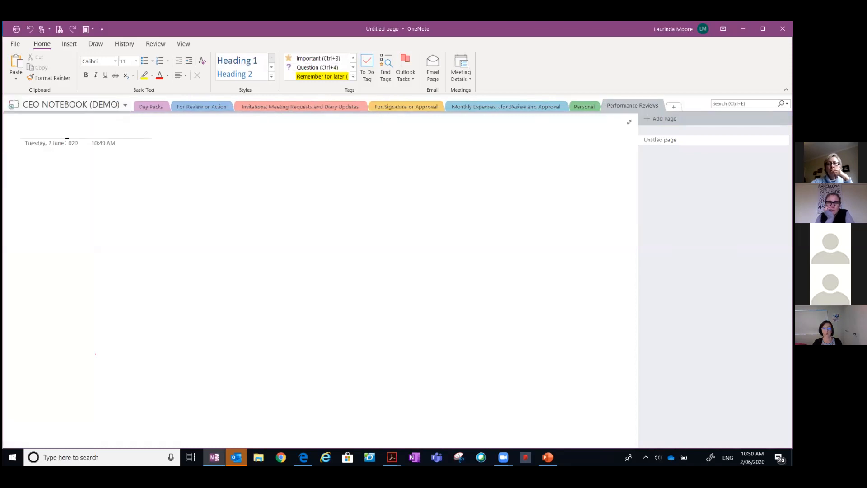
left_click(95, 106)
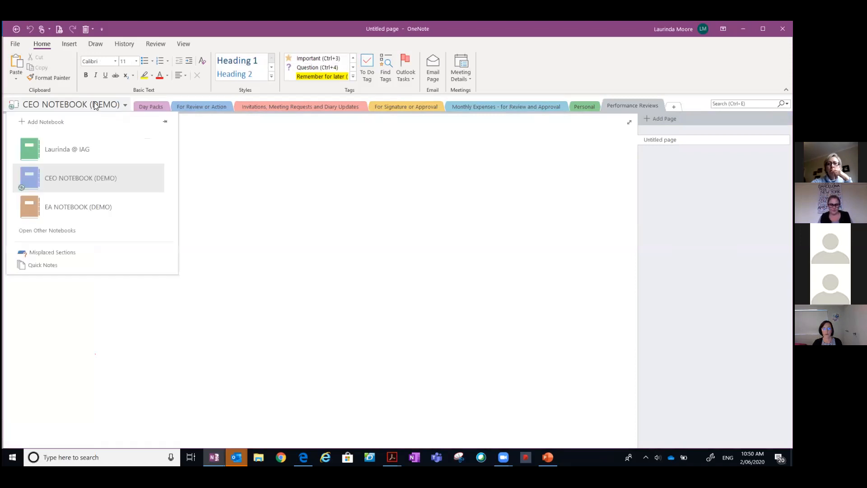
right_click(94, 102)
left_click(92, 103)
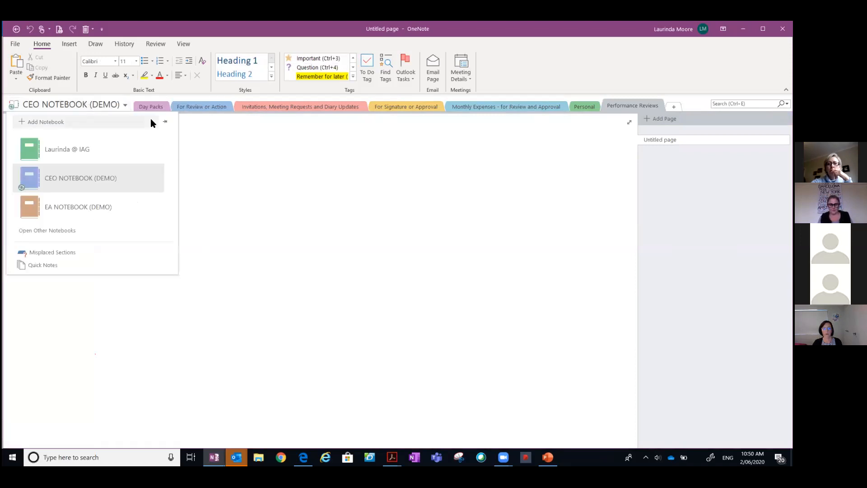
left_click(164, 121)
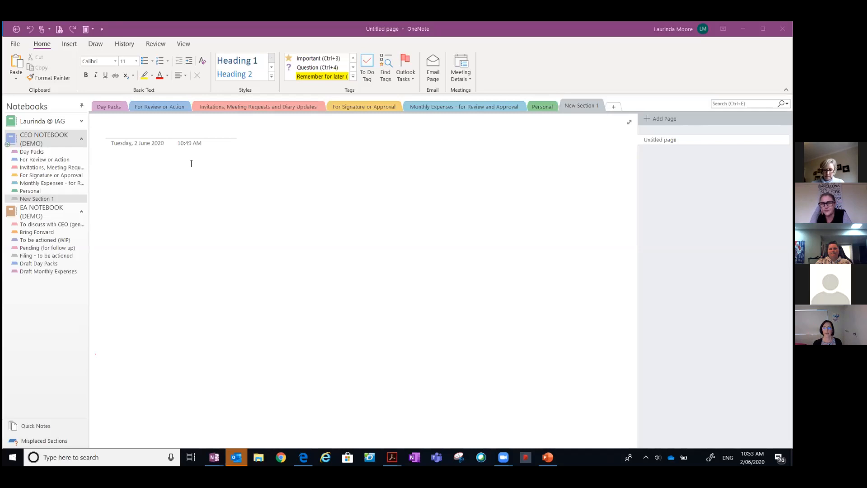
Step: View the notebook information page with its sharing and settings options, and return to the notebook
left_click(15, 42)
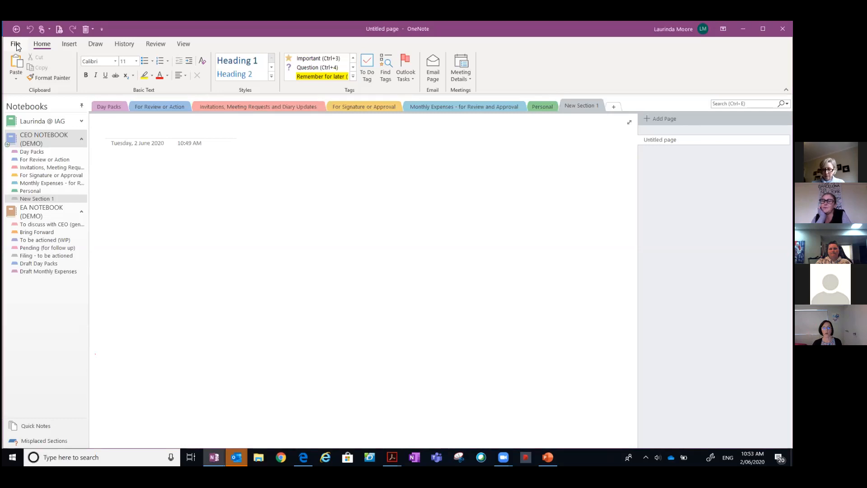
left_click(15, 44)
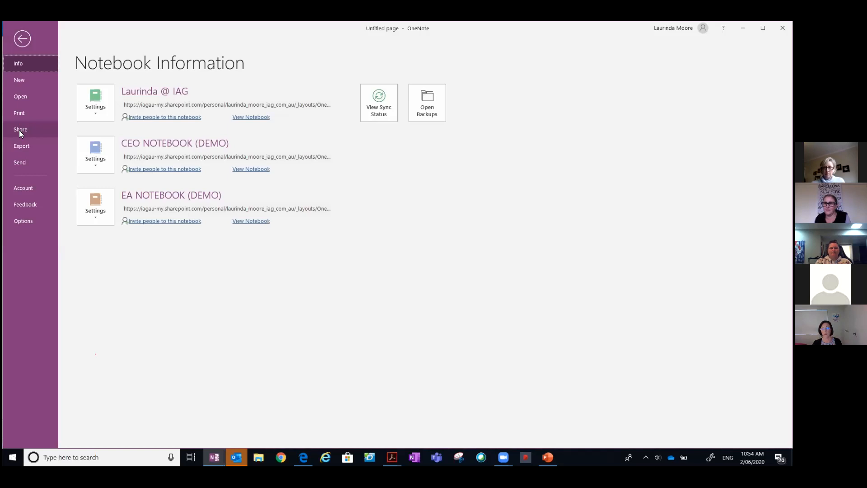
left_click(16, 41)
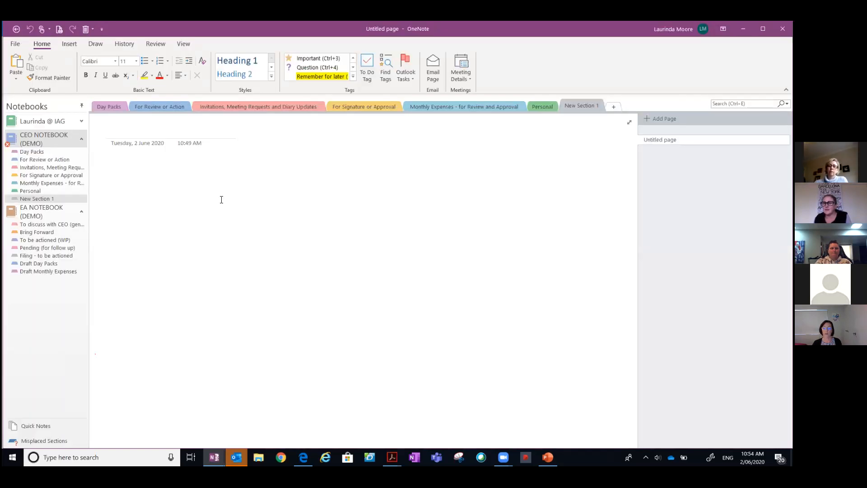